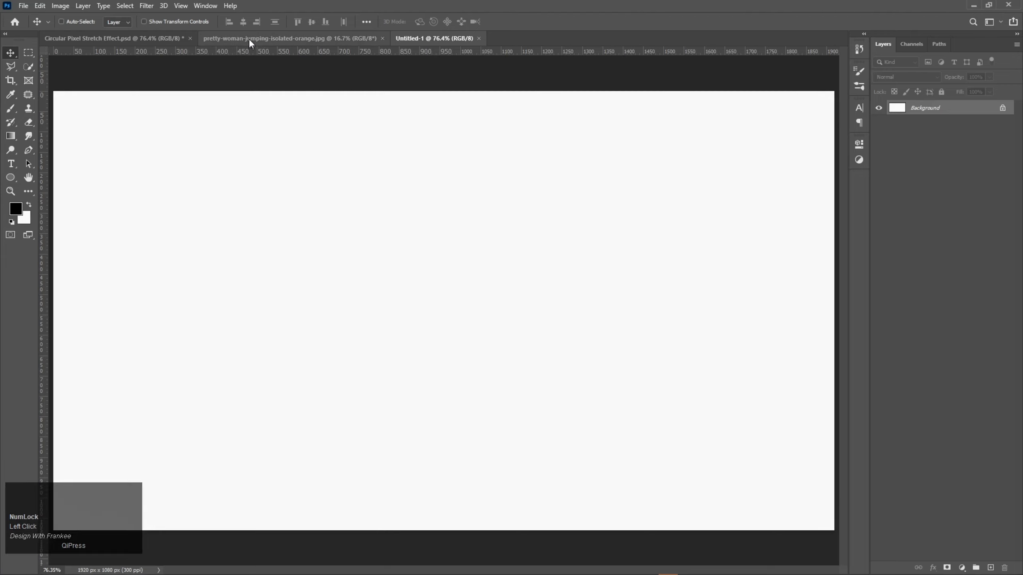
- Copy the jumping woman photo into the Untitled-1 document and convert the new layer to a smart object
{"action": "left_click", "coordinate": [249, 38]}
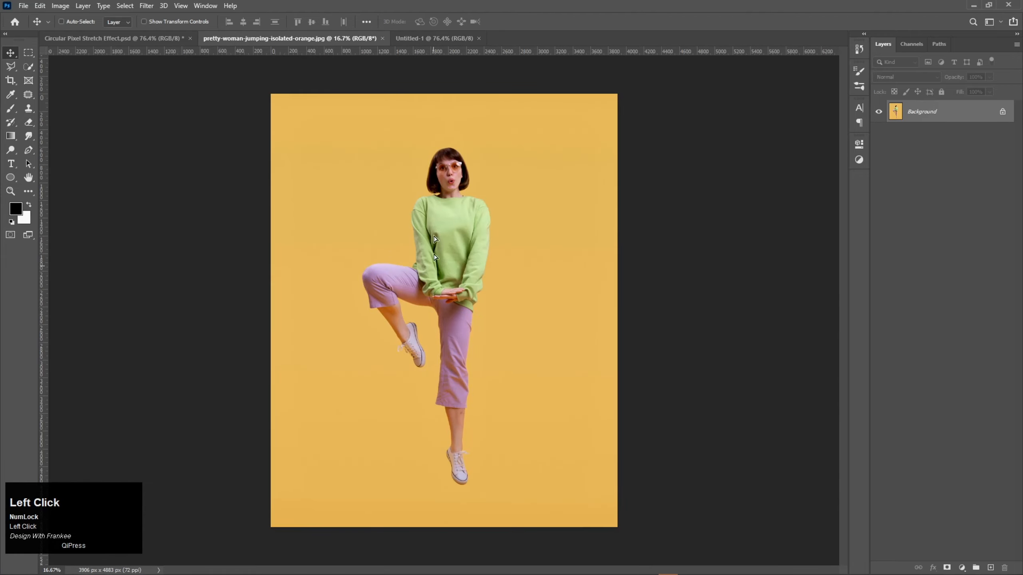
{"action": "mouse_move", "coordinate": [434, 239]}
{"action": "left_mouse_down"}
{"action": "mouse_move", "coordinate": [434, 45]}
{"action": "mouse_move", "coordinate": [436, 254]}
{"action": "left_mouse_up"}
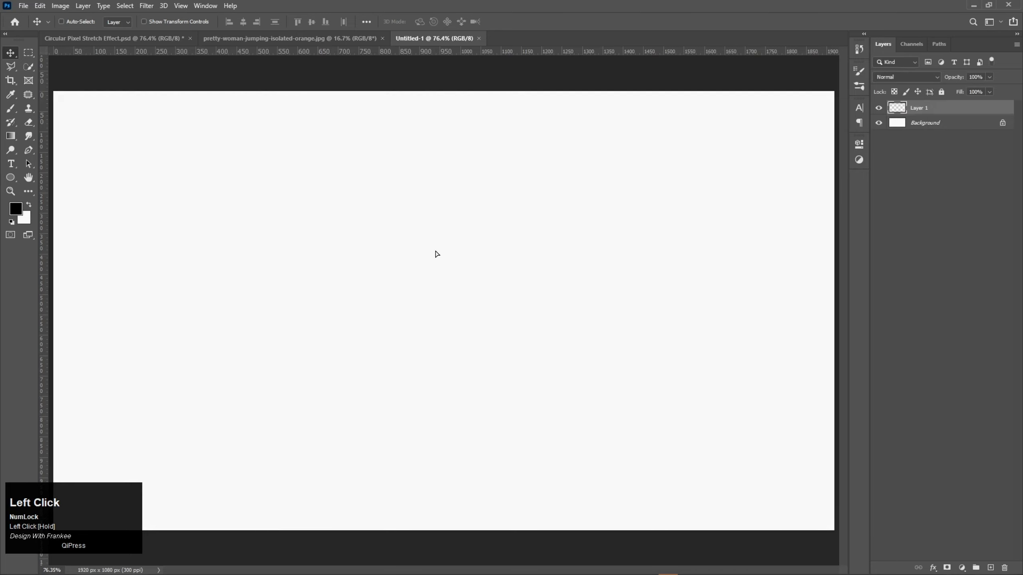
{"action": "right_click", "coordinate": [914, 109]}
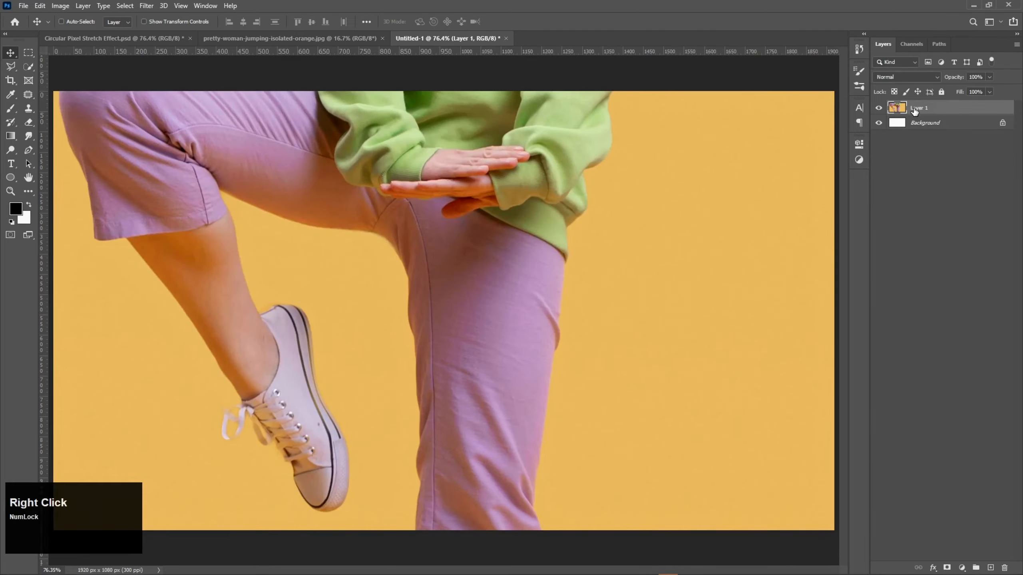
{"action": "left_click", "coordinate": [922, 246]}
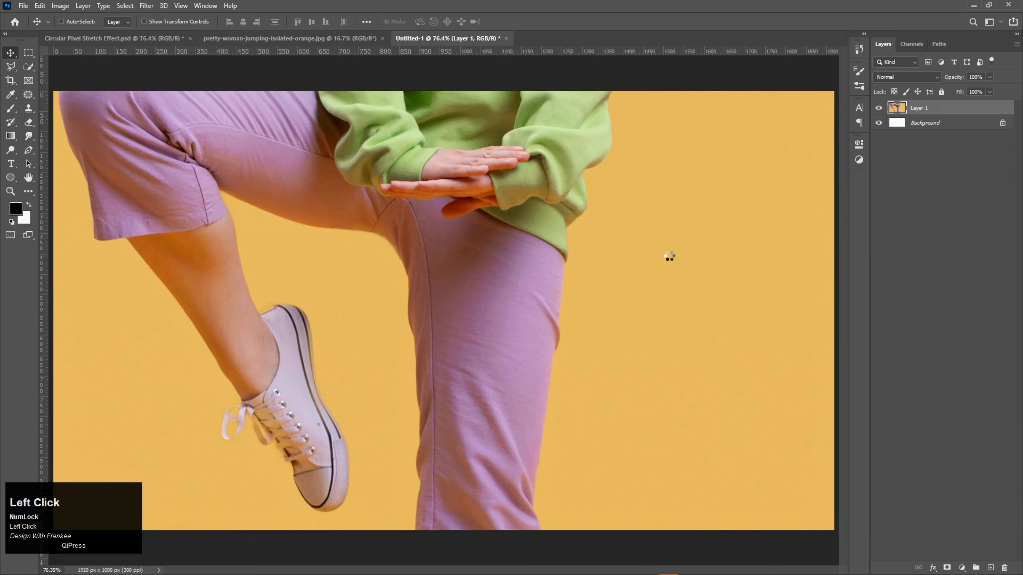
- Scale the photo down proportionally so it fits within the canvas height, and place it near the canvas centre
{"action": "key", "text": "v"}
{"action": "key", "text": "ctrl+t"}
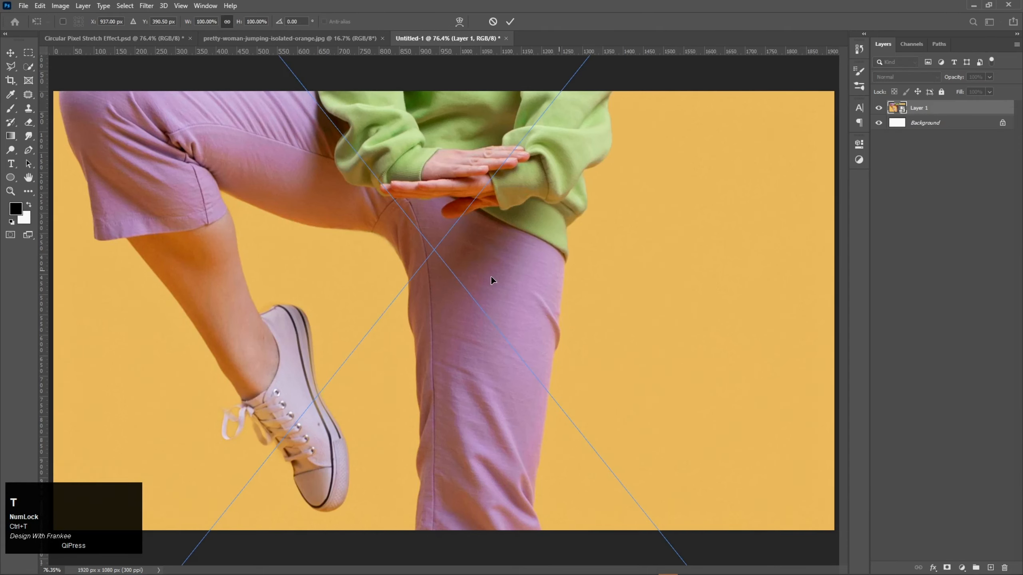
{"action": "scroll", "coordinate": [491, 276], "scroll_direction": "down", "scroll_amount": 3}
{"action": "scroll", "coordinate": [491, 276], "scroll_direction": "down", "scroll_amount": 3}
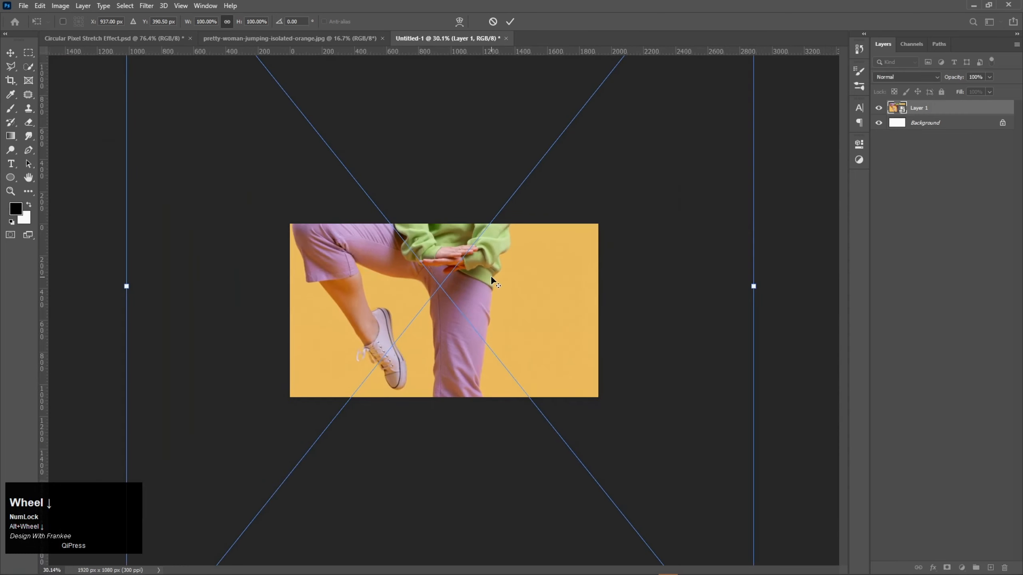
{"action": "left_click_drag", "start_coordinate": [753, 286], "coordinate": [502, 310]}
{"action": "left_click_drag", "start_coordinate": [435, 286], "coordinate": [431, 309]}
{"action": "double_click", "coordinate": [430, 308]}
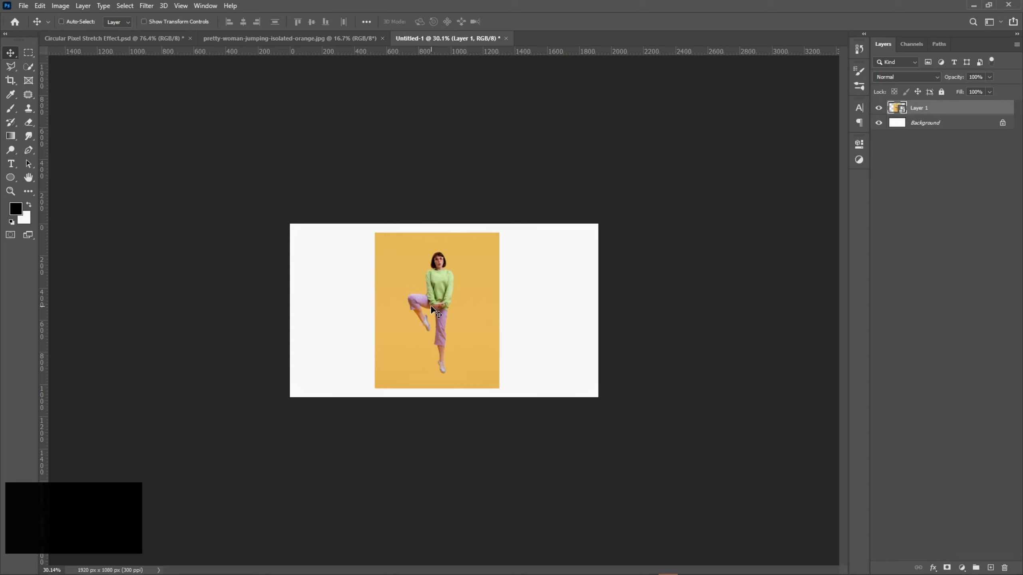
{"action": "key", "text": "ctrl+0"}
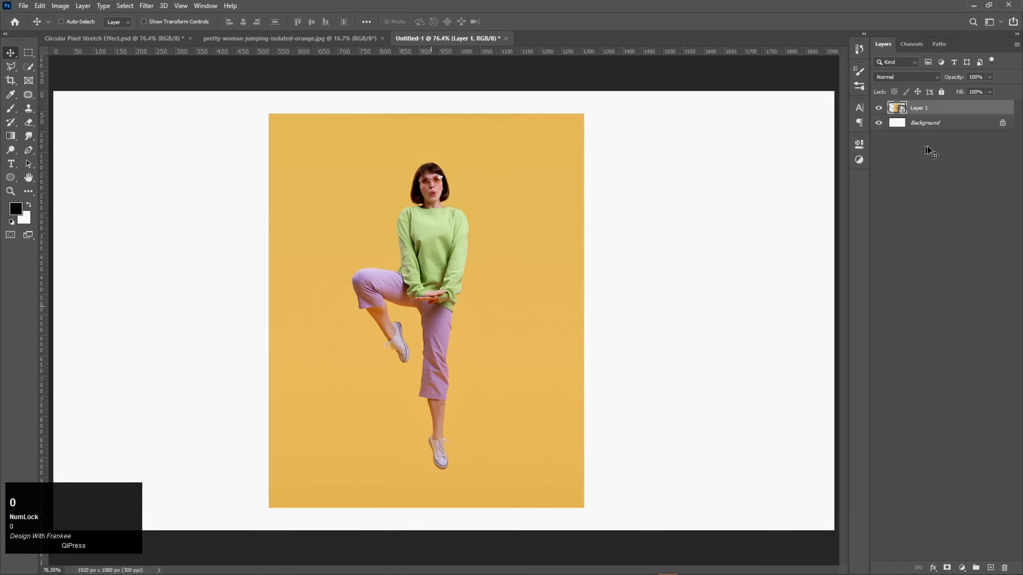
{"action": "mouse_move", "coordinate": [479, 309]}
{"action": "left_mouse_down"}
{"action": "mouse_move", "coordinate": [494, 310]}
{"action": "mouse_move", "coordinate": [484, 307]}
{"action": "left_mouse_up"}
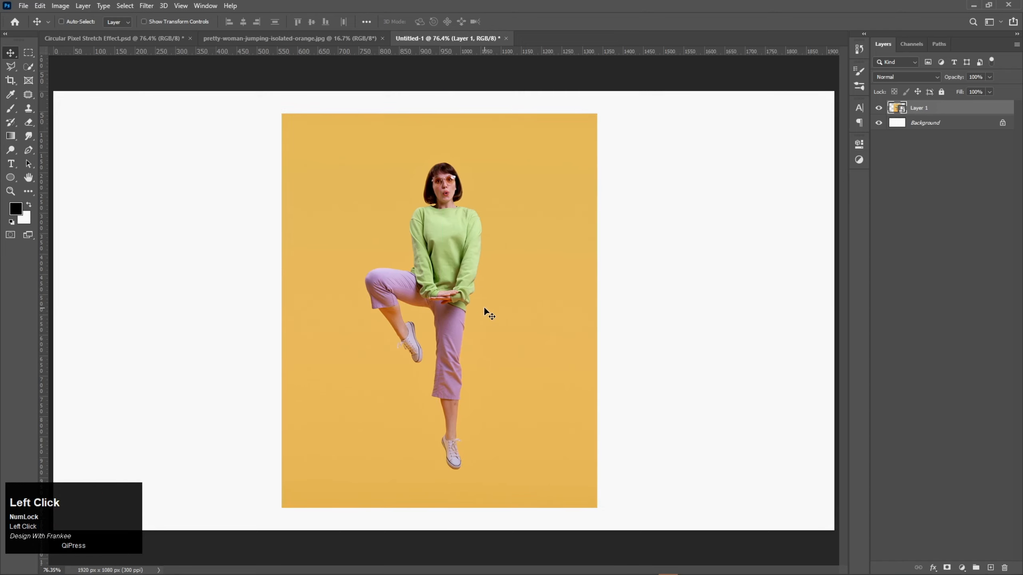
- Add a solid color fill layer above the Background, using the photo's orange backdrop colour e6b662
{"action": "left_click", "coordinate": [928, 129]}
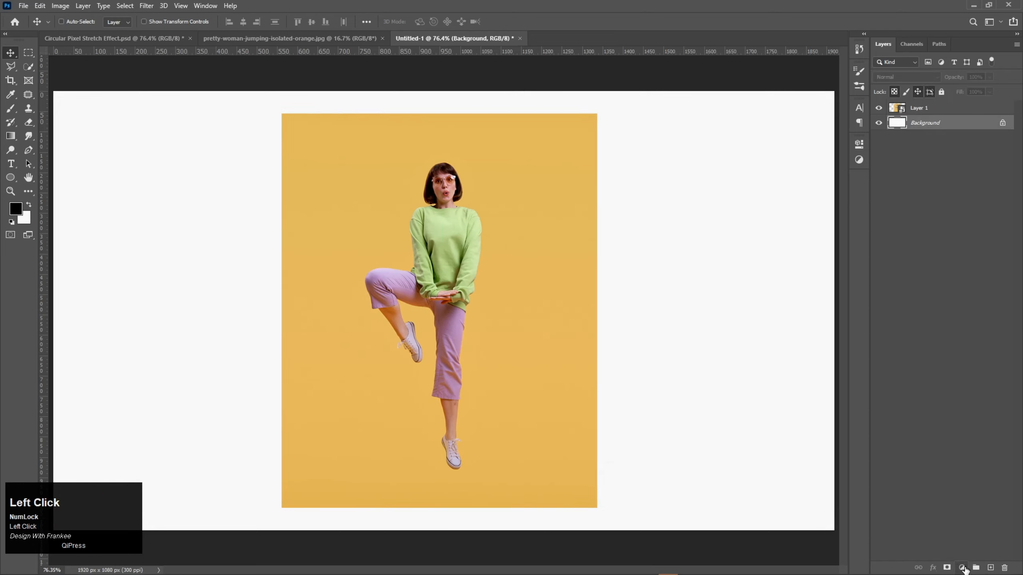
{"action": "left_click", "coordinate": [965, 567]}
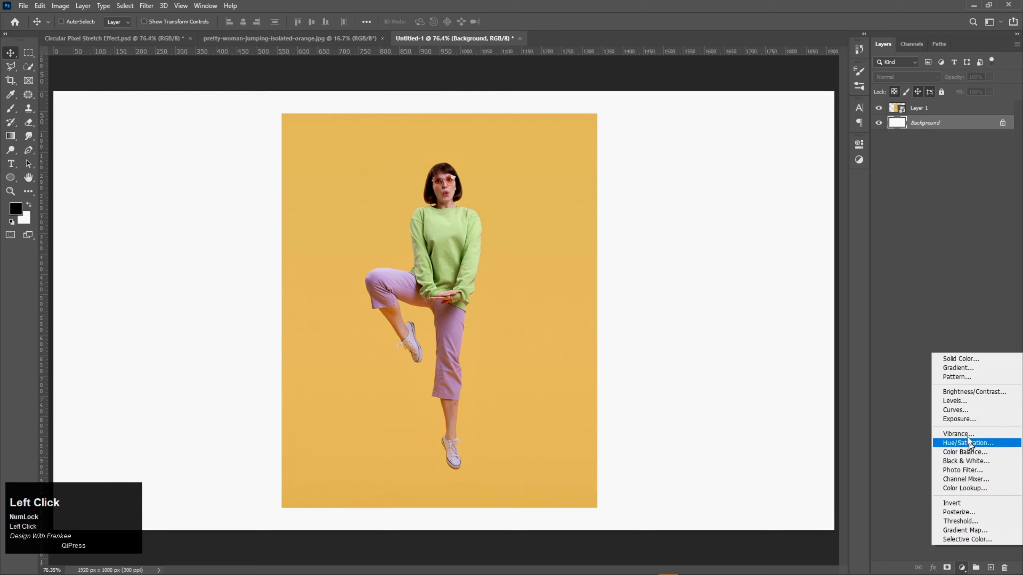
{"action": "left_click", "coordinate": [954, 359]}
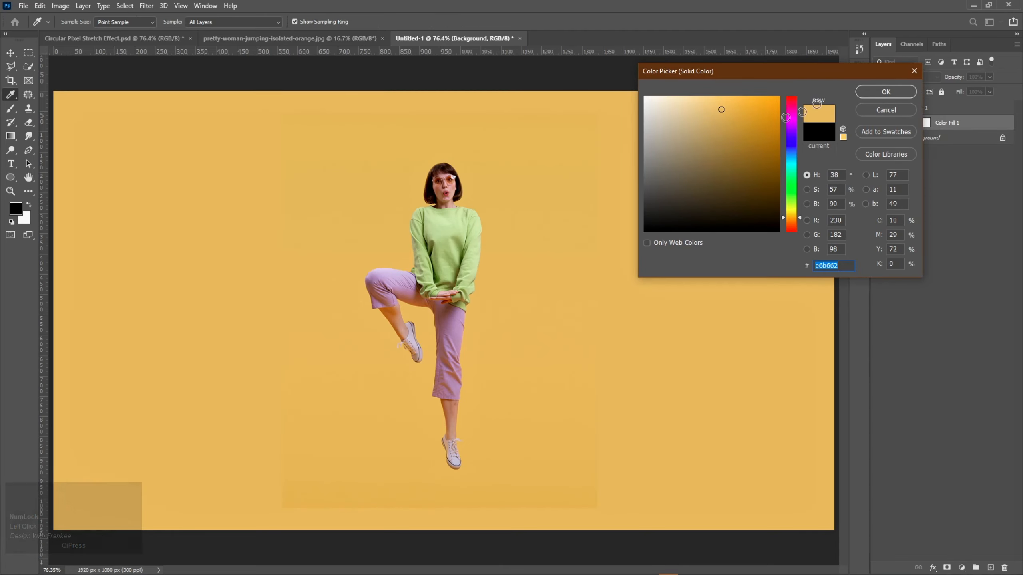
{"action": "left_click", "coordinate": [861, 95]}
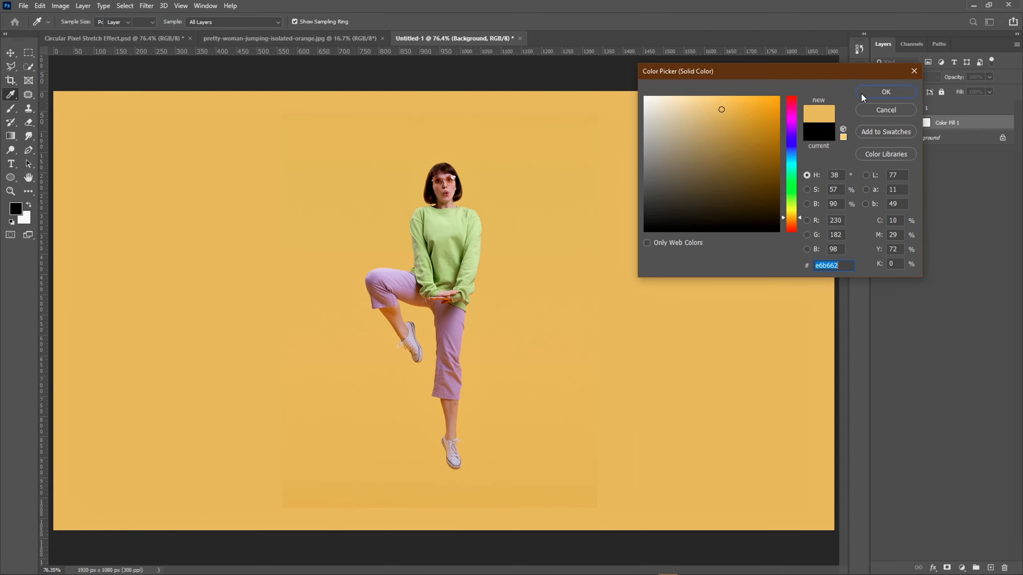
{"action": "left_click", "coordinate": [861, 93]}
- Select the photo layer and toggle its visibility to check how its backdrop matches the solid fill
{"action": "left_click", "coordinate": [915, 111]}
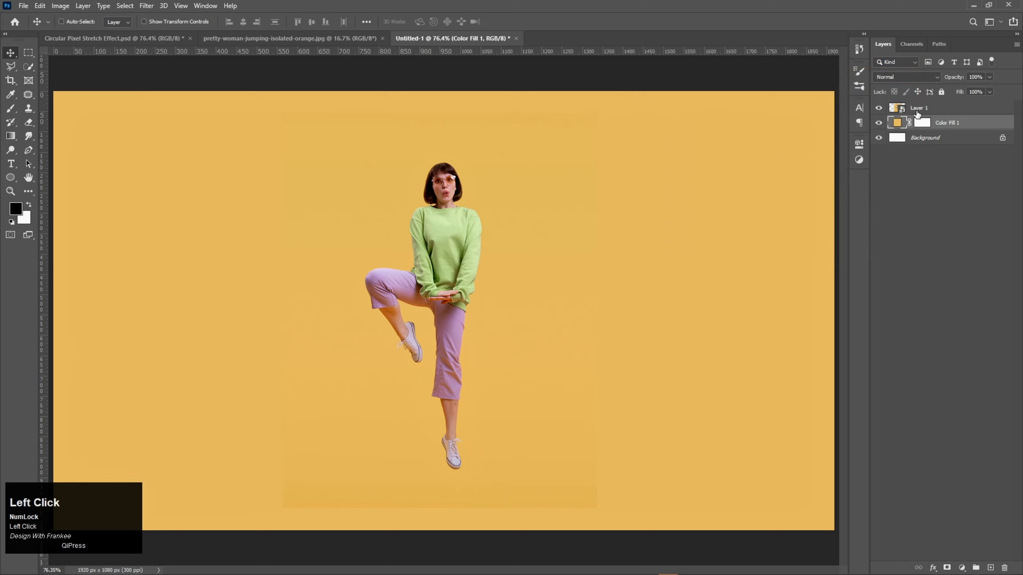
{"action": "left_click", "coordinate": [884, 111]}
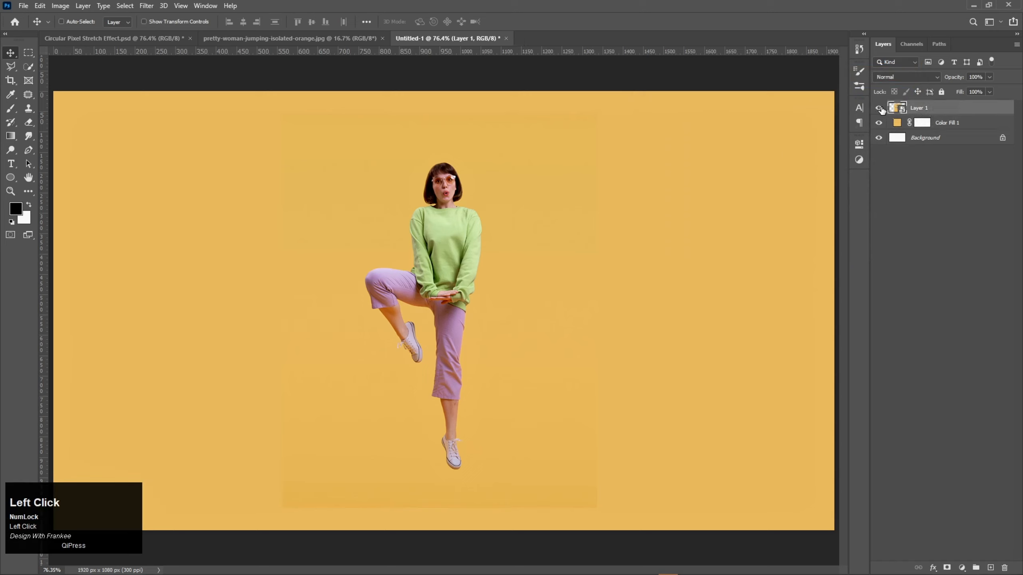
{"action": "left_click", "coordinate": [879, 108]}
{"action": "left_click", "coordinate": [879, 109]}
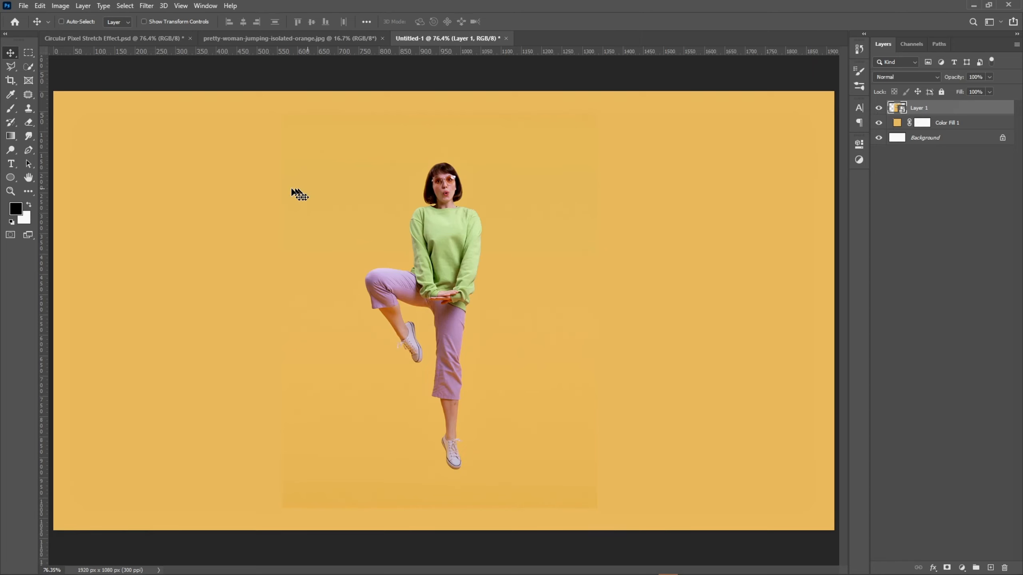
- Select a narrow vertical strip from the woman's forehead down to mid-sweater with the Rectangular Marquee and copy it to a new layer
{"action": "scroll", "coordinate": [292, 192], "scroll_direction": "up", "scroll_amount": 2}
{"action": "left_click", "coordinate": [428, 262]}
{"action": "left_click_drag", "start_coordinate": [428, 263], "coordinate": [394, 220]}
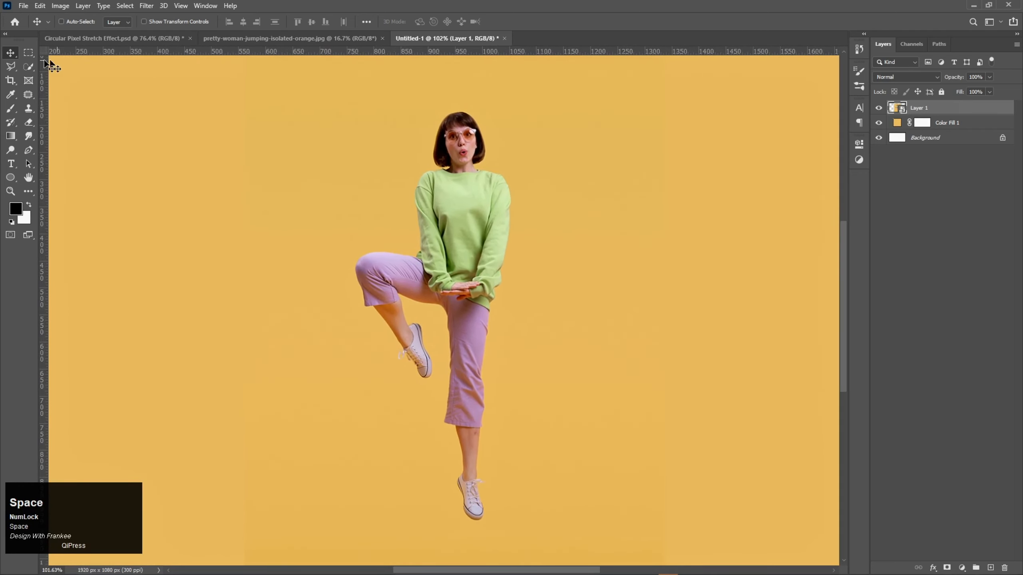
{"action": "left_click", "coordinate": [28, 53]}
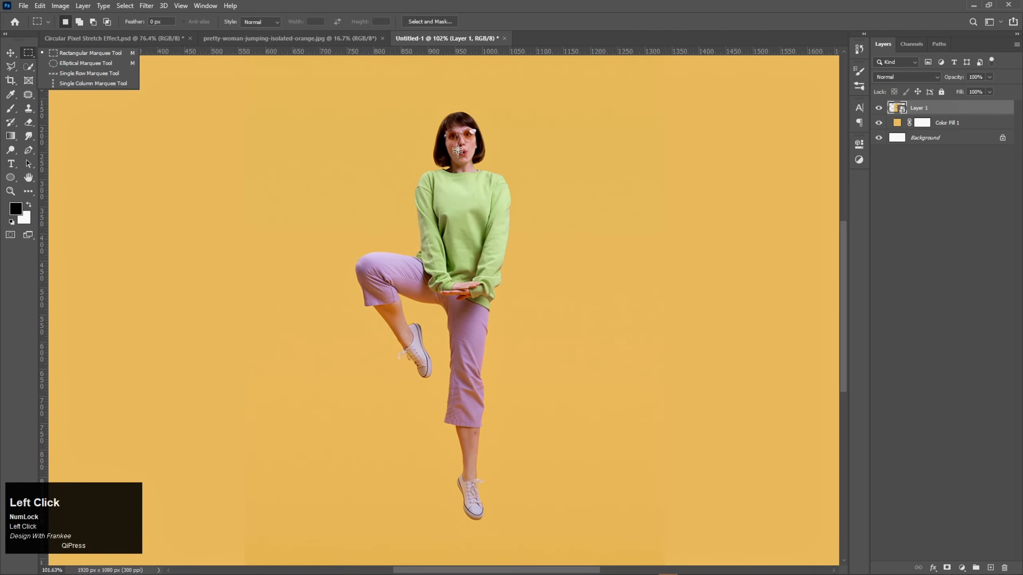
{"action": "left_click_drag", "start_coordinate": [458, 124], "coordinate": [458, 156]}
{"action": "left_click", "coordinate": [459, 175]}
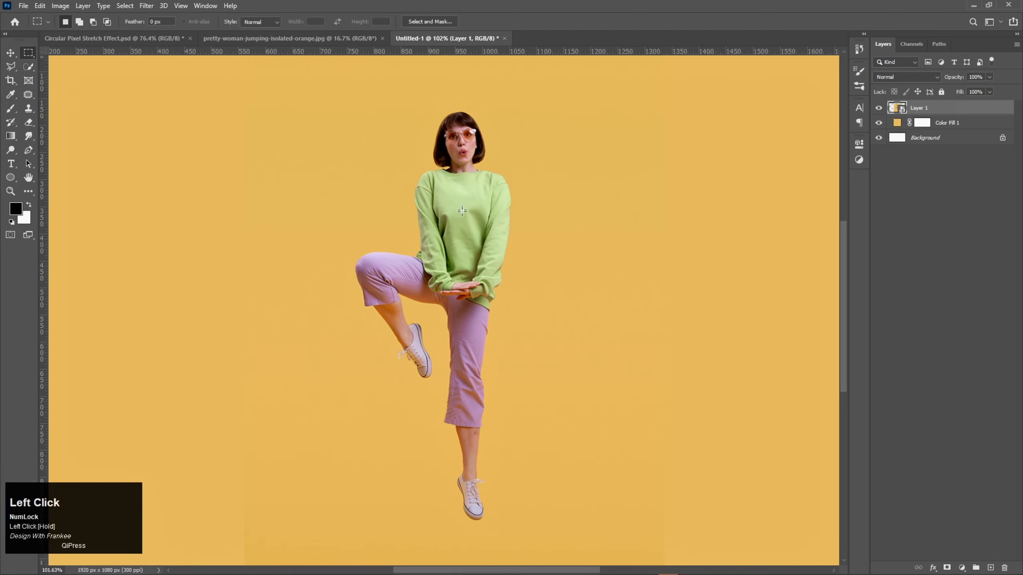
{"action": "left_click_drag", "start_coordinate": [457, 123], "coordinate": [466, 238]}
{"action": "key", "text": "ctrl+j"}
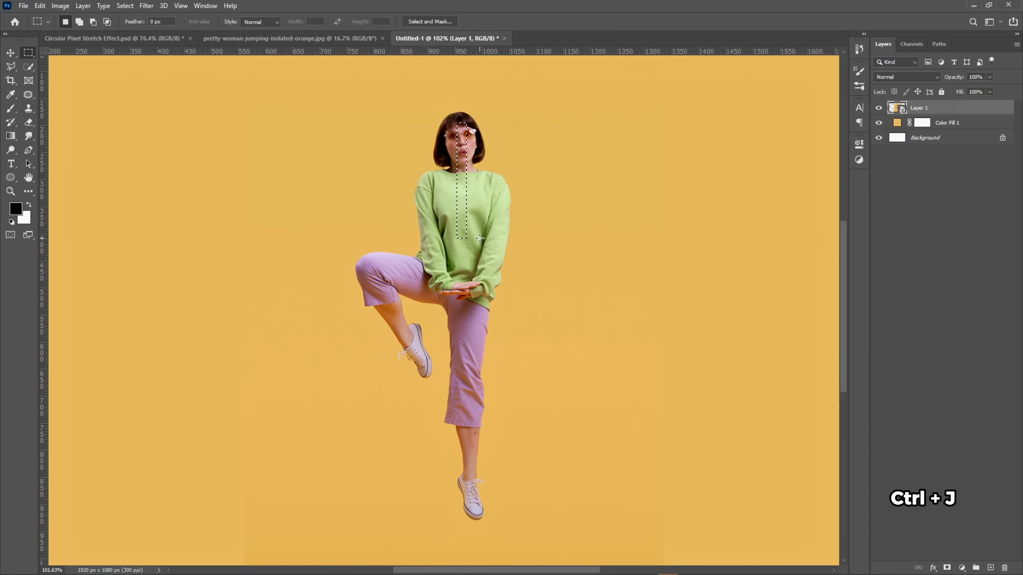
{"action": "key", "text": "ctrl+j"}
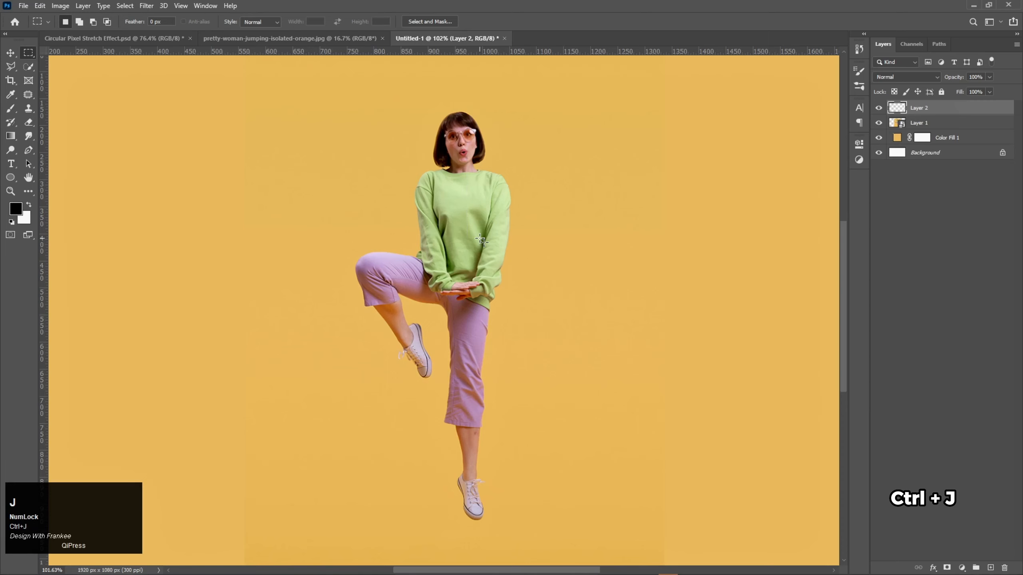
- Stretch the copied face-and-sweater strip horizontally from its centre to about 15062% width, past both canvas edges
{"action": "key", "text": "ctrl+t"}
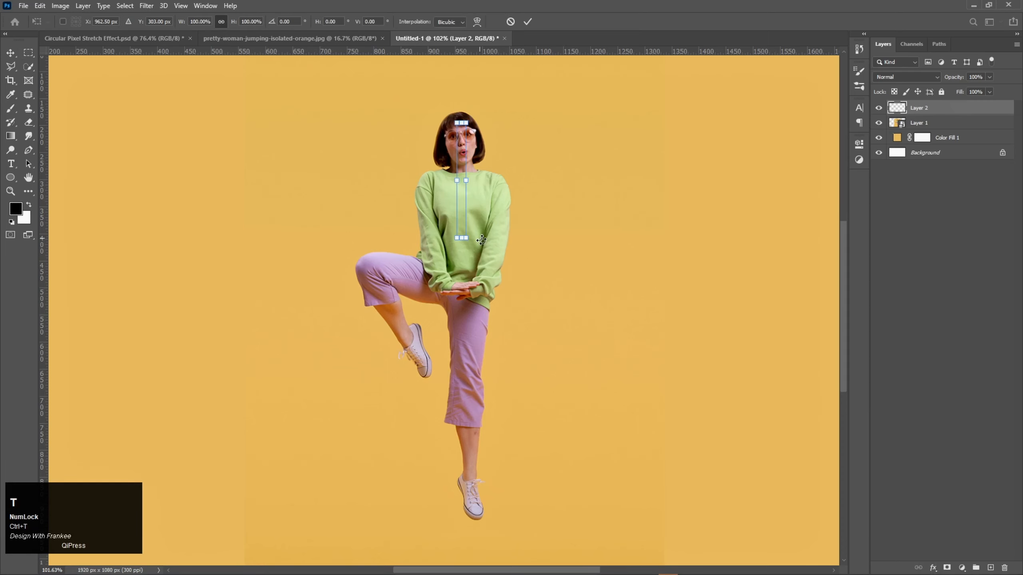
{"action": "left_click", "coordinate": [467, 182], "text": "shift"}
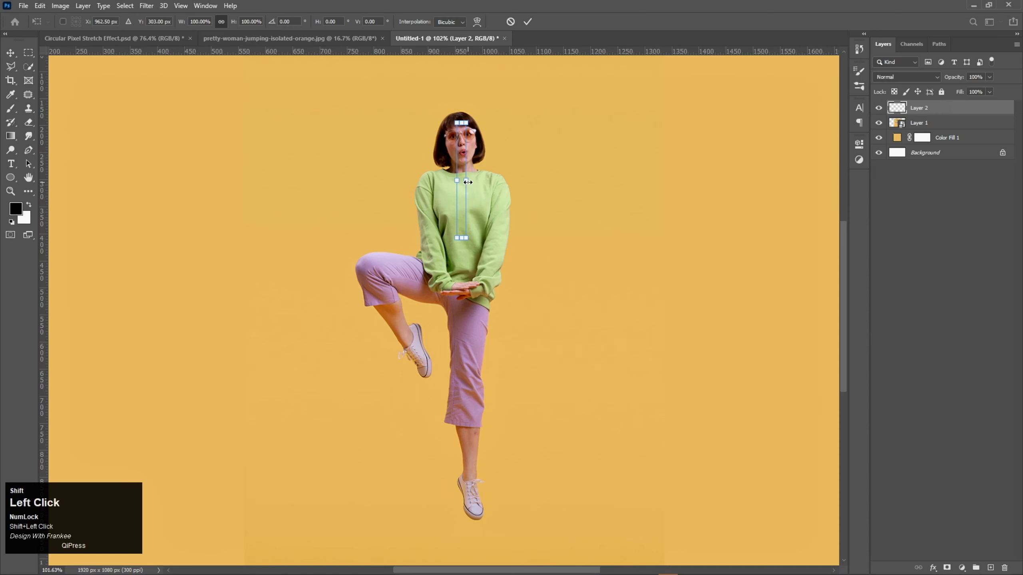
{"action": "left_click_drag", "start_coordinate": [467, 182], "coordinate": [826, 249]}
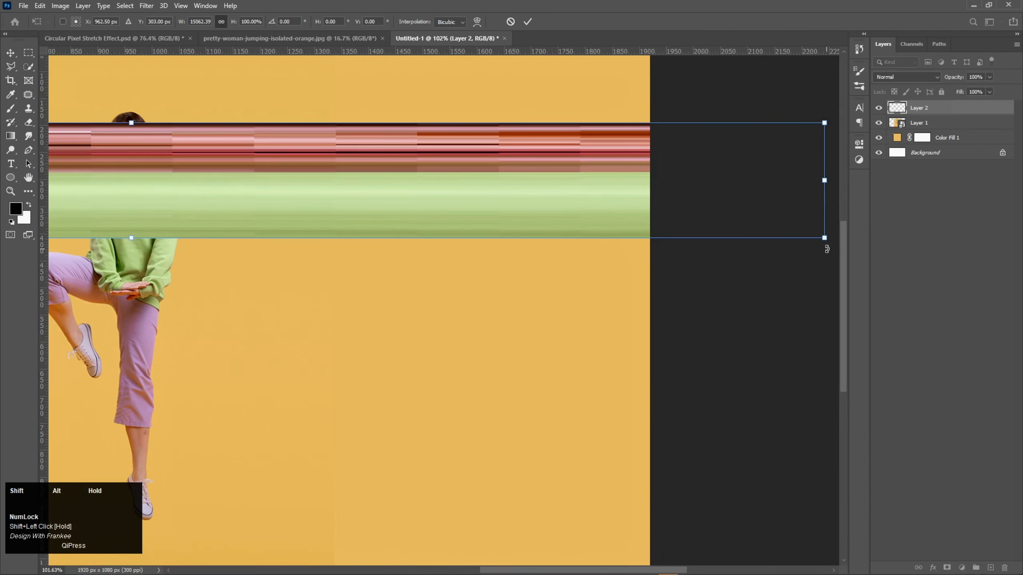
{"action": "key", "text": "Return"}
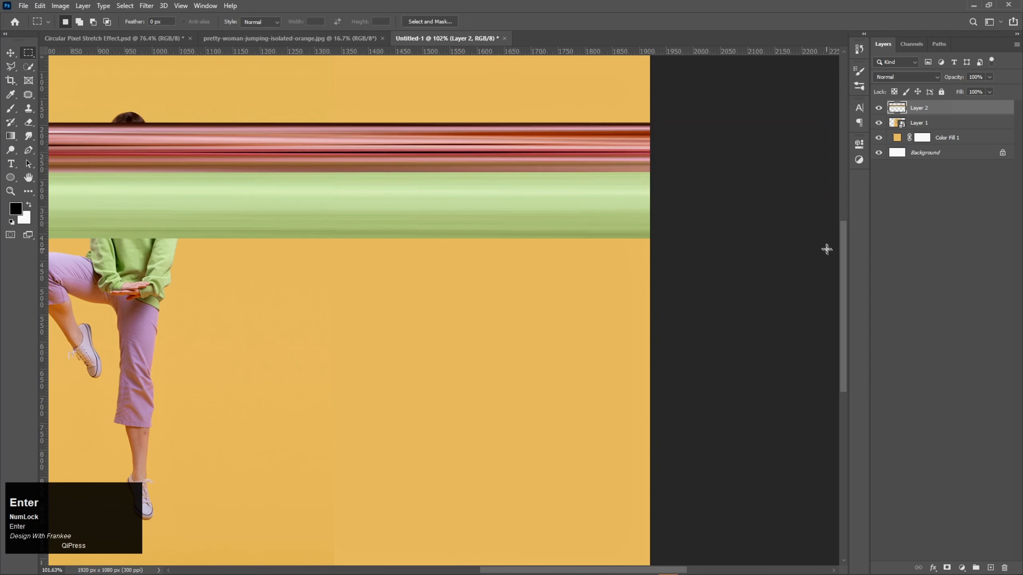
{"action": "key", "text": "ctrl+0"}
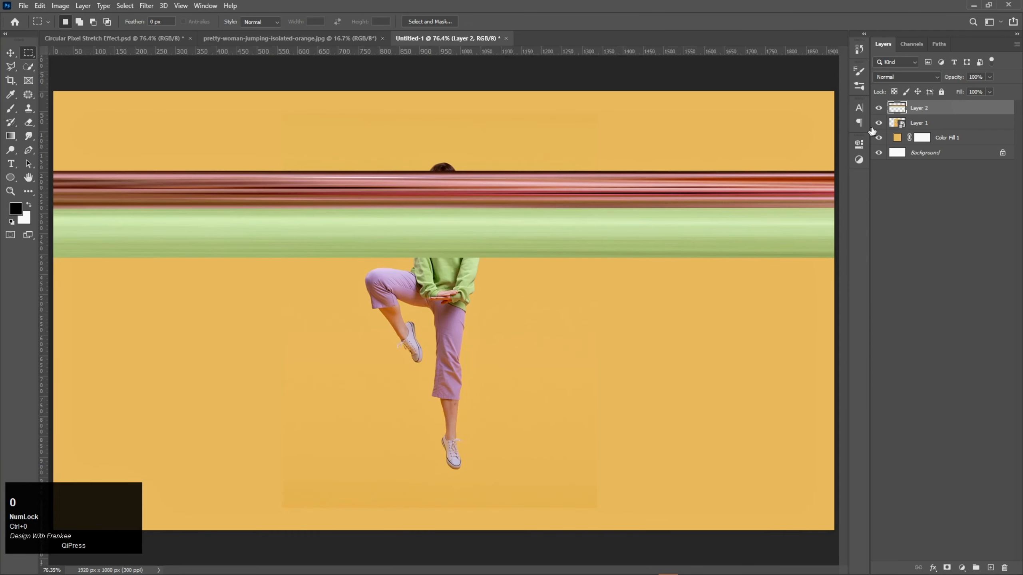
- Hide the stretched stripe and copy a narrow vertical strip of the straight leg, from lower trousers to shoe, from Layer 1 to a new layer
{"action": "left_click", "coordinate": [878, 108]}
{"action": "scroll", "coordinate": [454, 320], "scroll_direction": "up", "scroll_amount": 1}
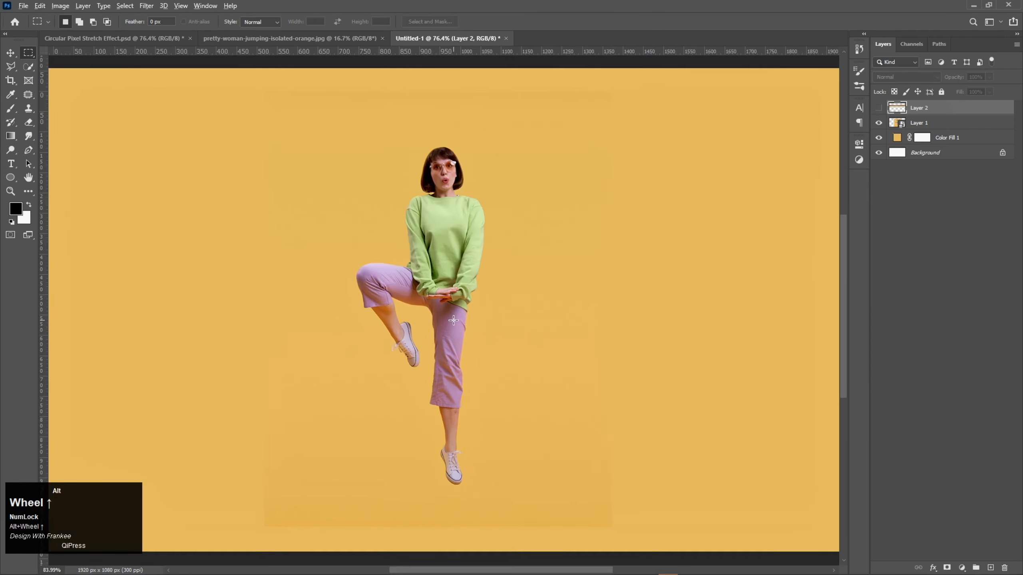
{"action": "scroll", "coordinate": [460, 394], "scroll_direction": "up", "scroll_amount": 1}
{"action": "left_click_drag", "start_coordinate": [450, 406], "coordinate": [457, 434]}
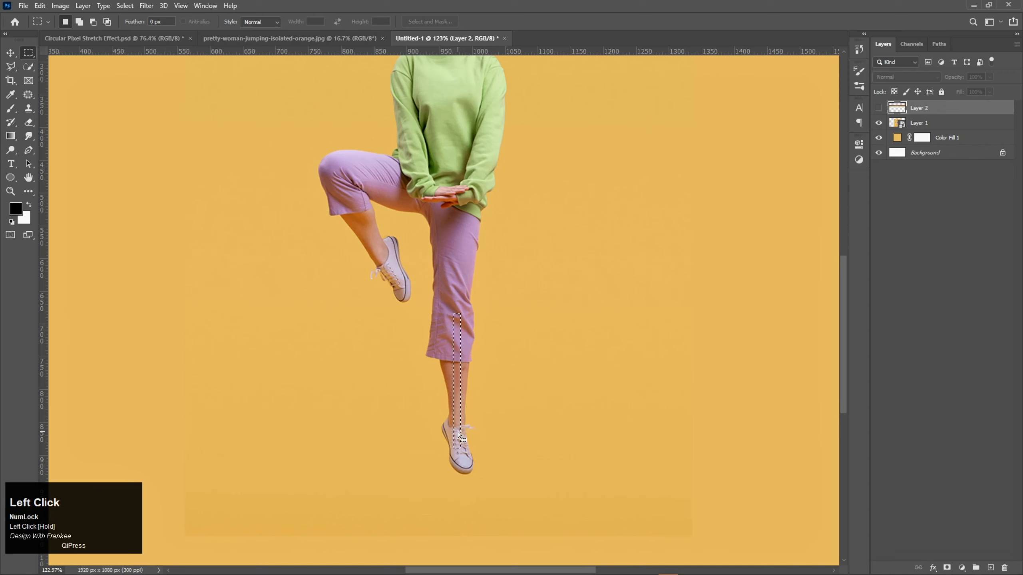
{"action": "left_click", "coordinate": [918, 125]}
{"action": "key", "text": "ctrl+j"}
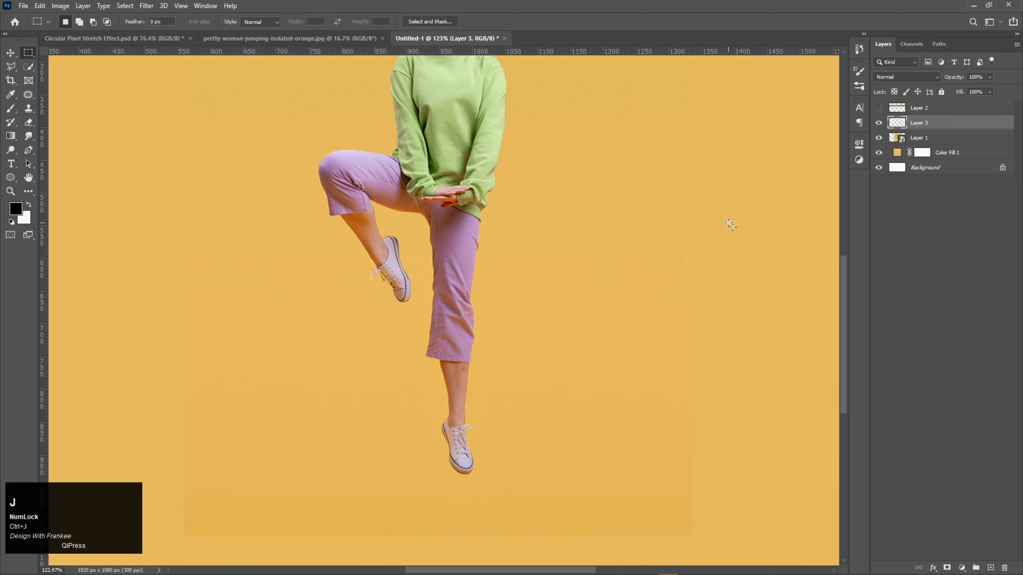
- Stretch the copied leg strip horizontally from its centre until it spans the full canvas width
{"action": "key", "text": "ctrl+t"}
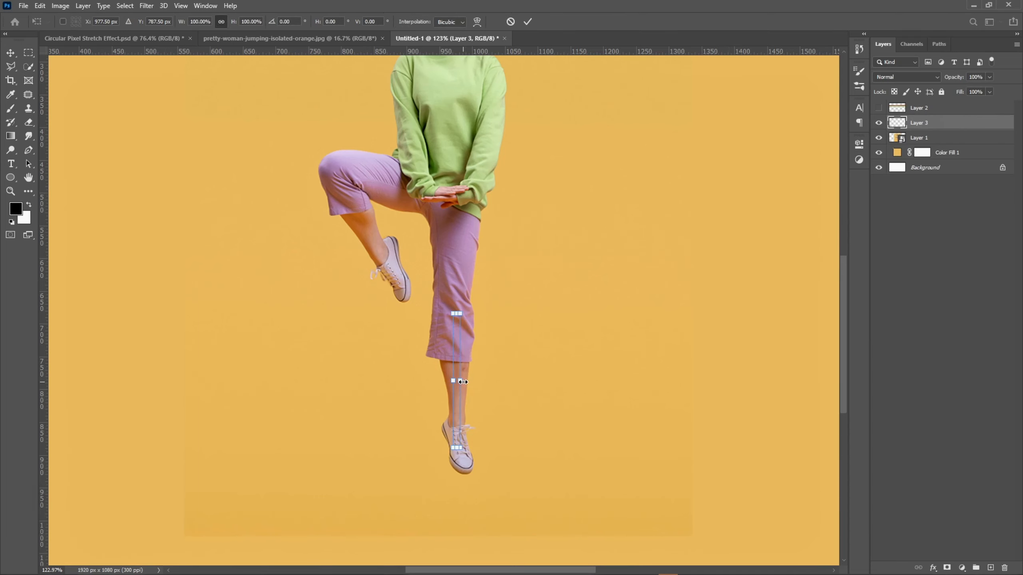
{"action": "left_click_drag", "start_coordinate": [463, 382], "coordinate": [811, 419]}
{"action": "key", "text": "Return"}
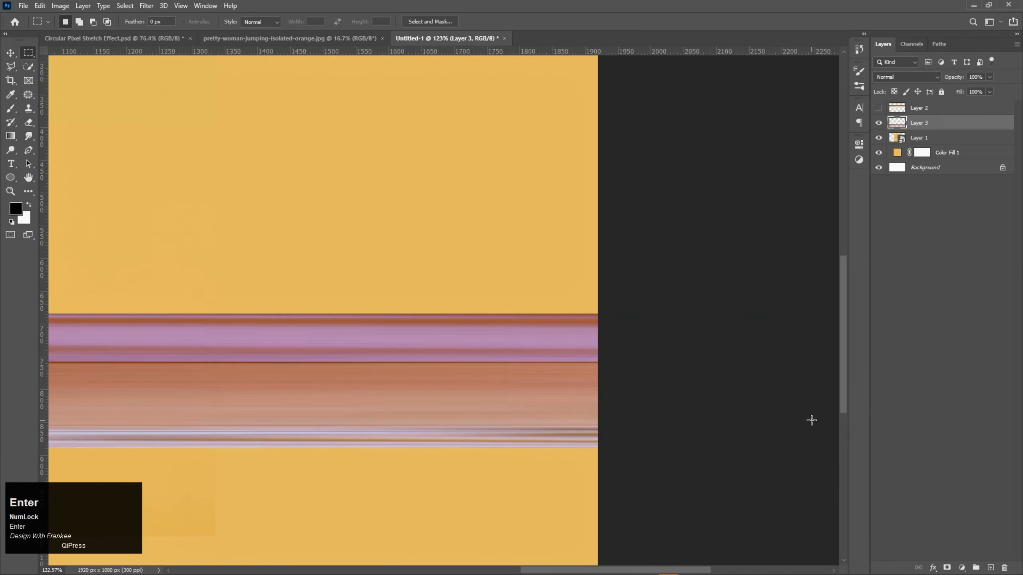
{"action": "key", "text": "ctrl+0"}
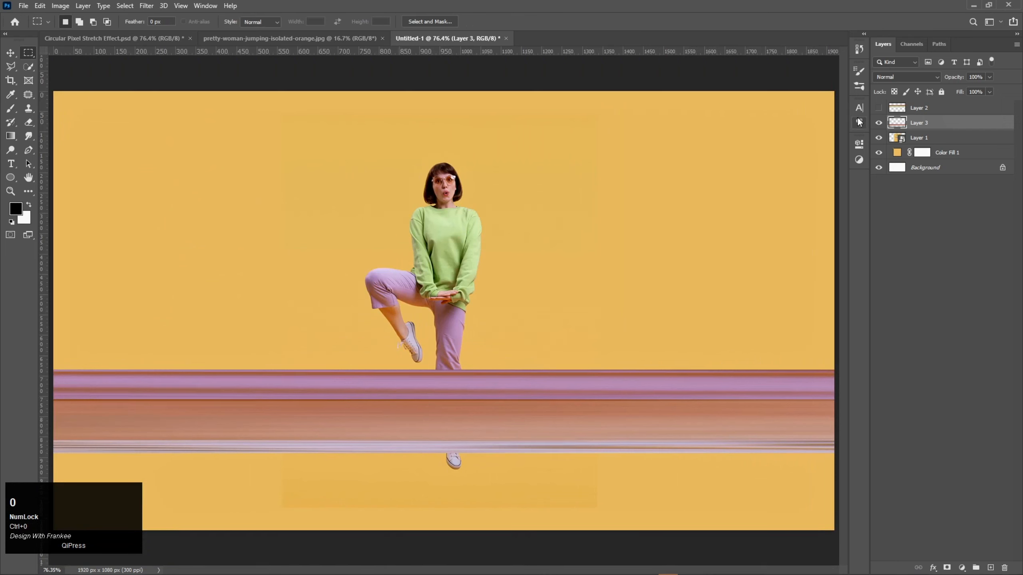
- Show the face-and-sweater stripe again and move the leg stripe up directly against its lower edge
{"action": "left_click", "coordinate": [879, 108]}
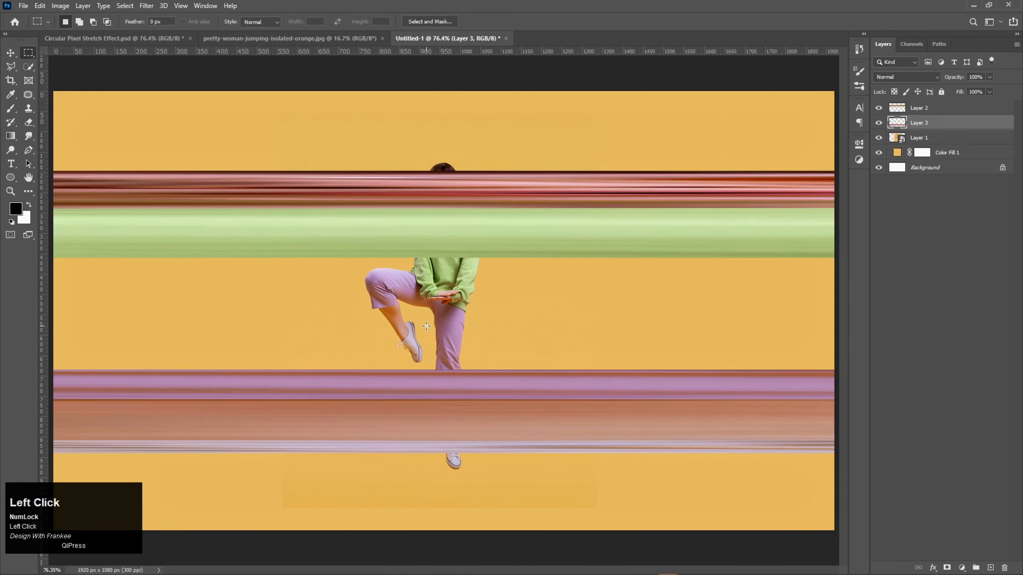
{"action": "key", "text": "v"}
{"action": "left_click_drag", "start_coordinate": [472, 426], "coordinate": [462, 308]}
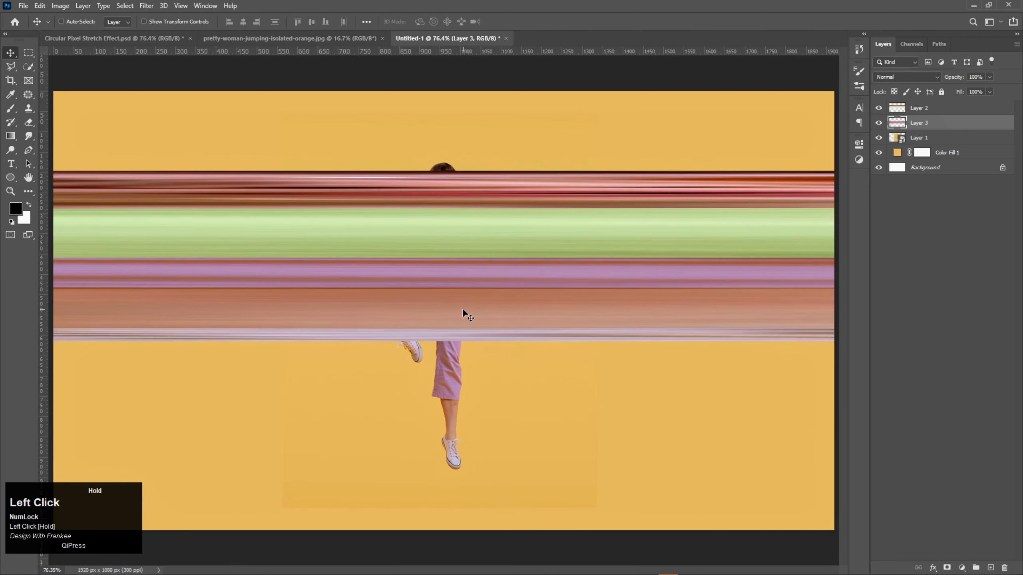
- Merge the two stripe layers, Layer 2 and Layer 3, into a single layer
{"action": "left_click", "coordinate": [918, 108], "text": "shift"}
{"action": "right_click", "coordinate": [916, 112]}
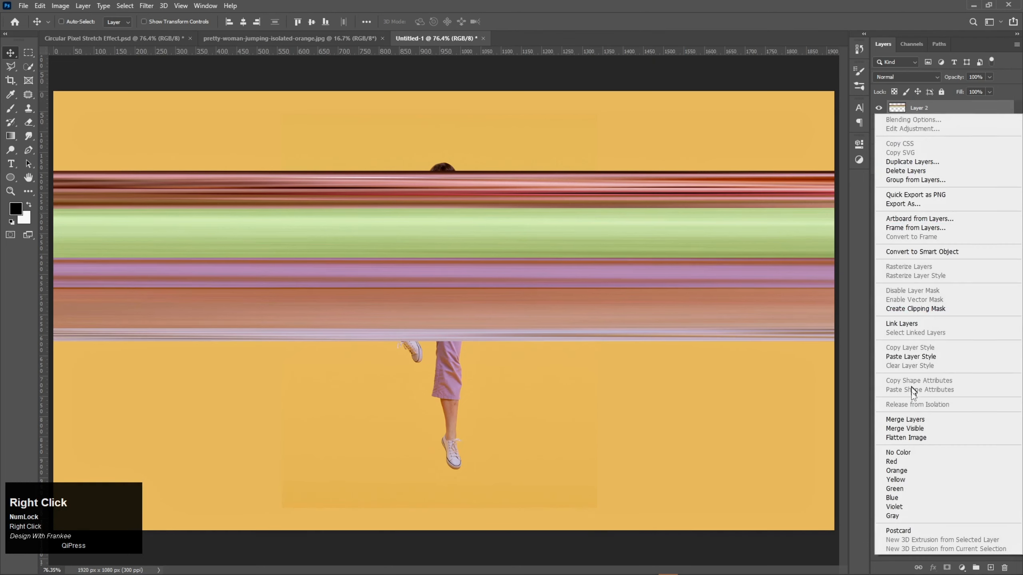
{"action": "left_click", "coordinate": [911, 419]}
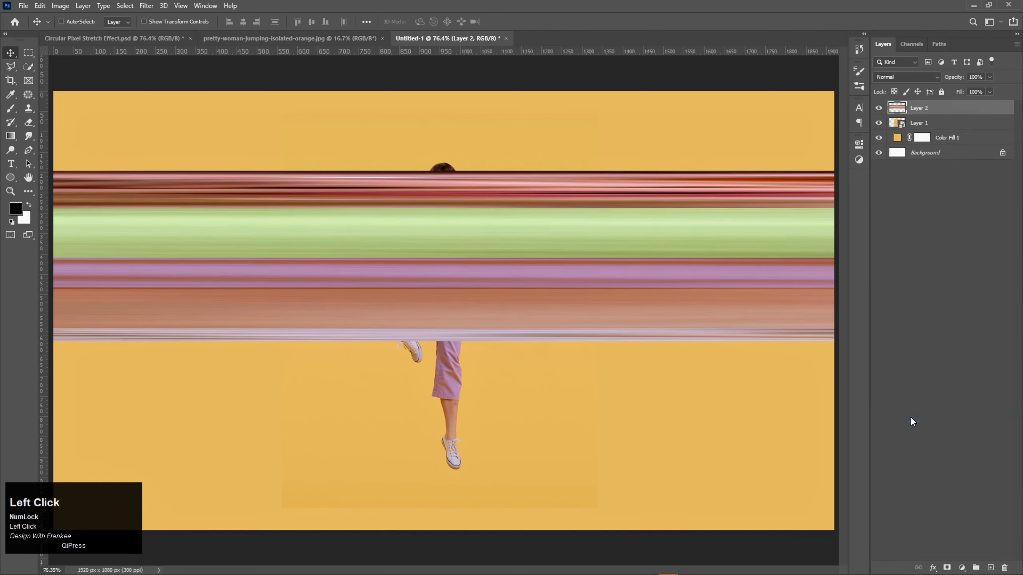
{"action": "left_click", "coordinate": [879, 109]}
- Stretch the merged stripe upward to about 112.5% height and move it down until its upper edge crosses the woman's forehead
{"action": "key", "text": "ctrl+t"}
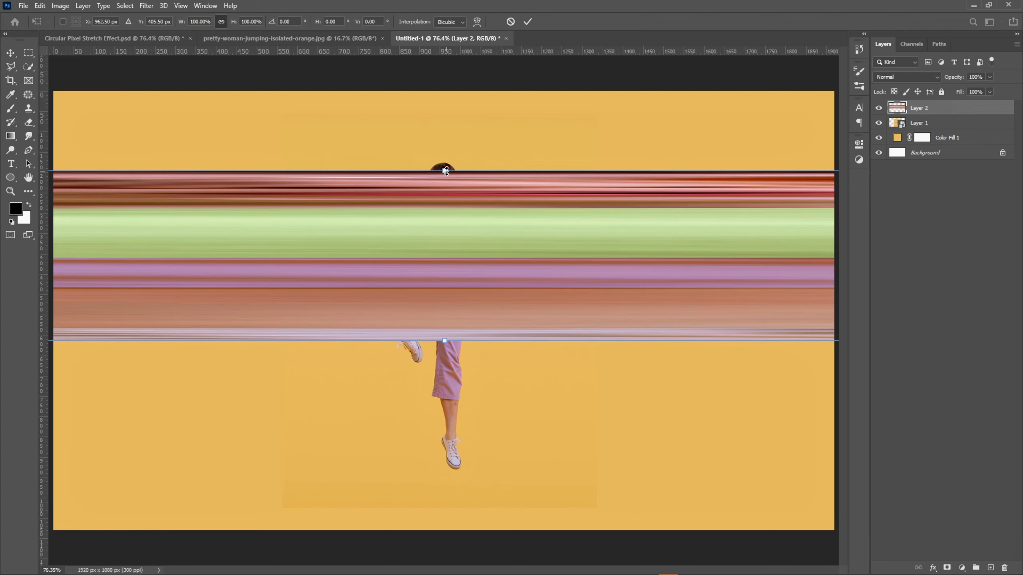
{"action": "left_click_drag", "start_coordinate": [446, 171], "coordinate": [446, 150]}
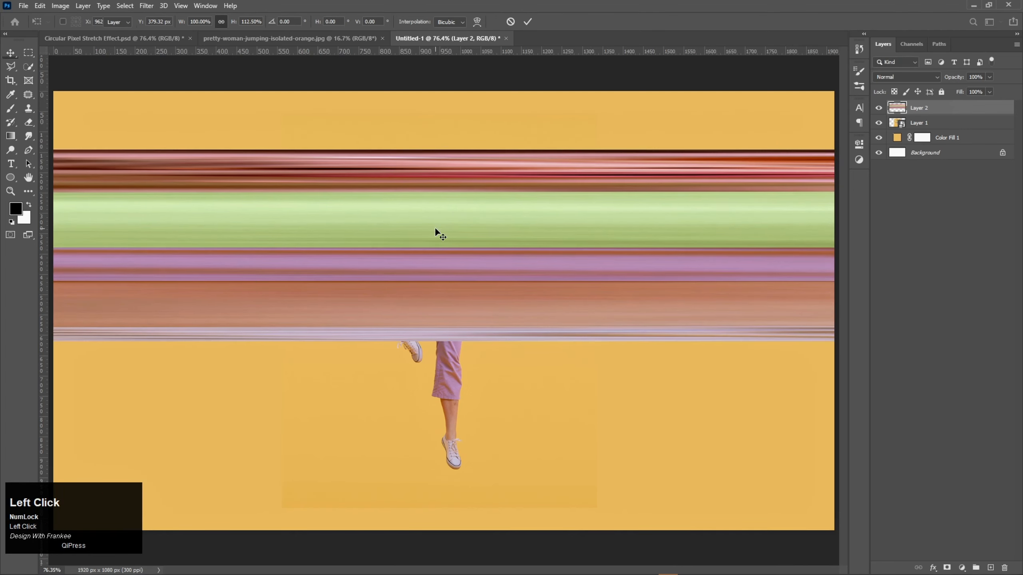
{"action": "key", "text": "Return"}
{"action": "left_click_drag", "start_coordinate": [435, 229], "coordinate": [432, 259]}
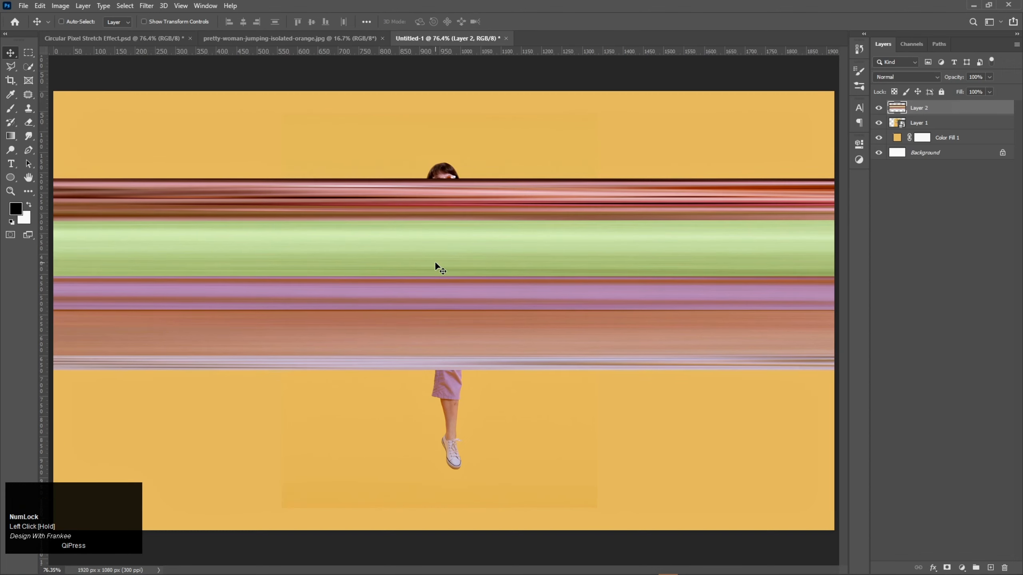
- Select the entire canvas, crop the image to it to trim the stripe's overhang, and clear the selection
{"action": "left_click", "coordinate": [125, 5]}
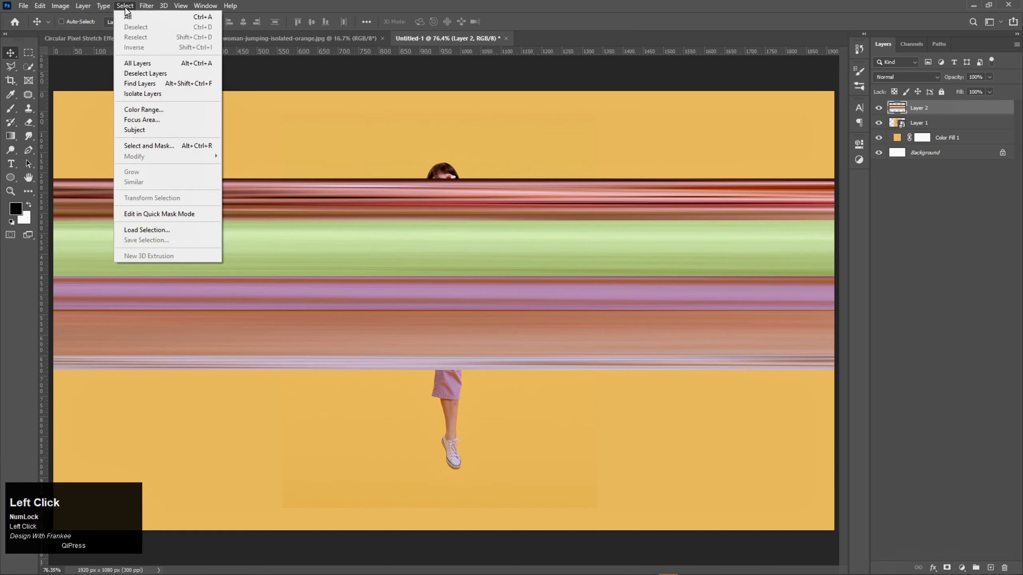
{"action": "left_click", "coordinate": [131, 16]}
{"action": "left_click", "coordinate": [61, 5]}
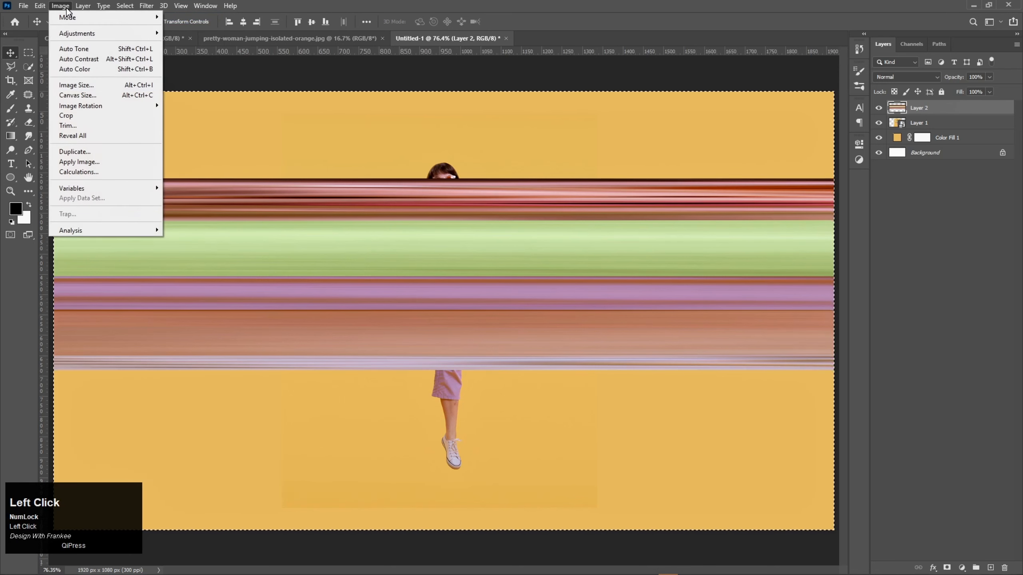
{"action": "left_click", "coordinate": [69, 116]}
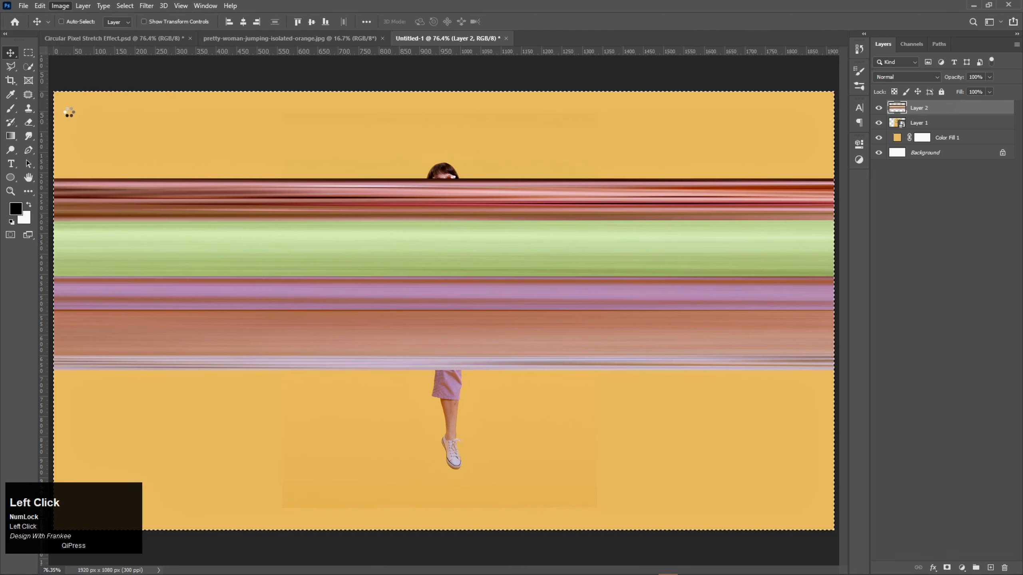
{"action": "left_click", "coordinate": [124, 6]}
{"action": "left_click", "coordinate": [130, 27]}
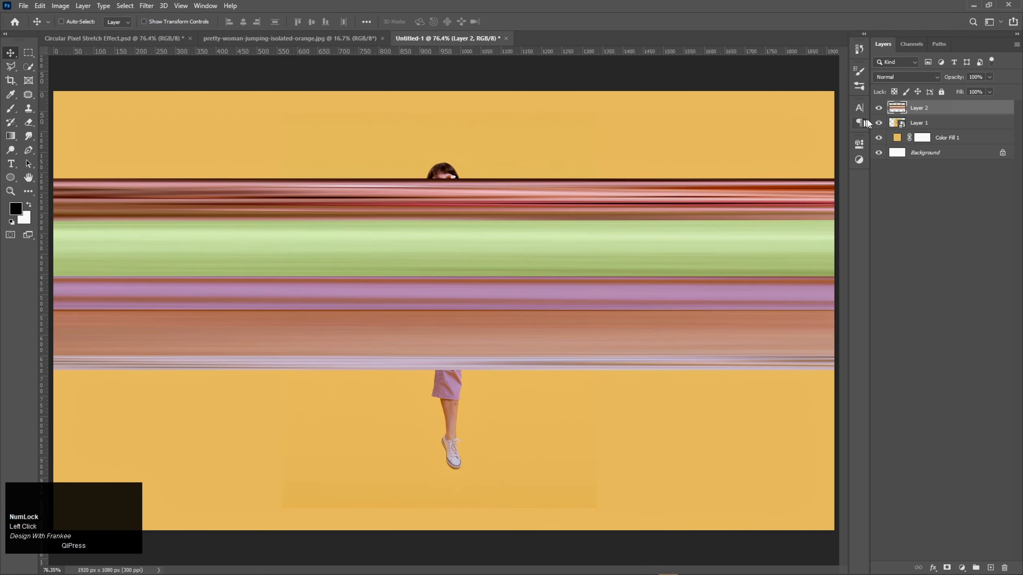
- Apply the Polar Coordinates distortion to the merged stripe layer with the Rectangular to Polar option
{"action": "left_click", "coordinate": [878, 107]}
{"action": "left_click", "coordinate": [879, 107]}
{"action": "left_click", "coordinate": [144, 7]}
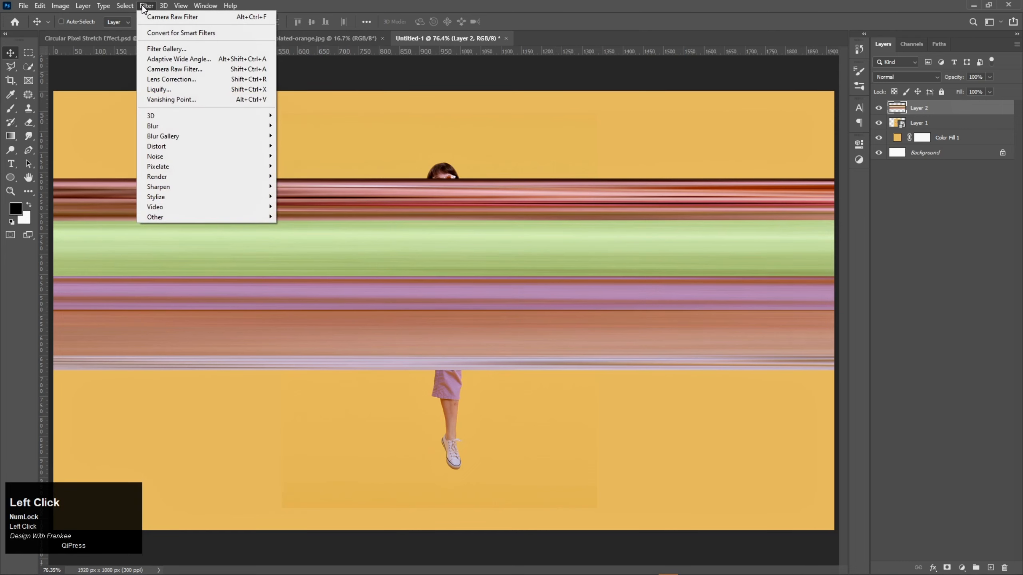
{"action": "mouse_move", "coordinate": [197, 148]}
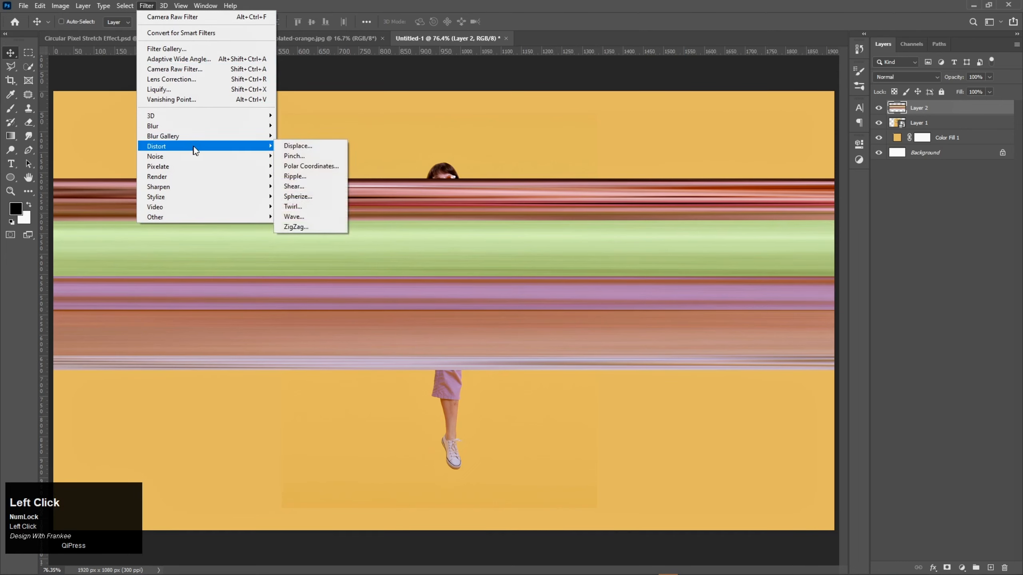
{"action": "left_click", "coordinate": [307, 166]}
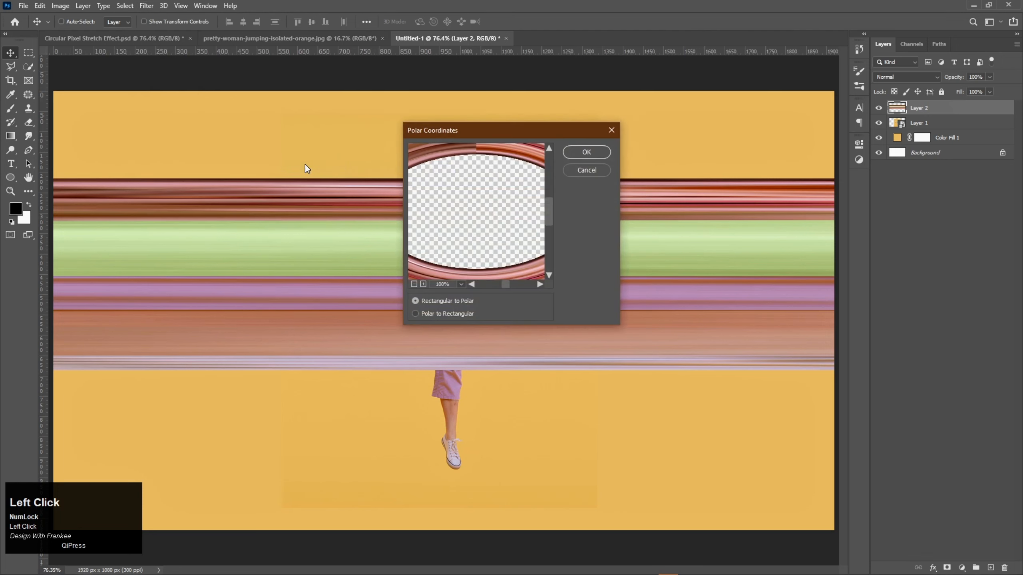
{"action": "left_click", "coordinate": [414, 284]}
{"action": "left_click", "coordinate": [414, 285]}
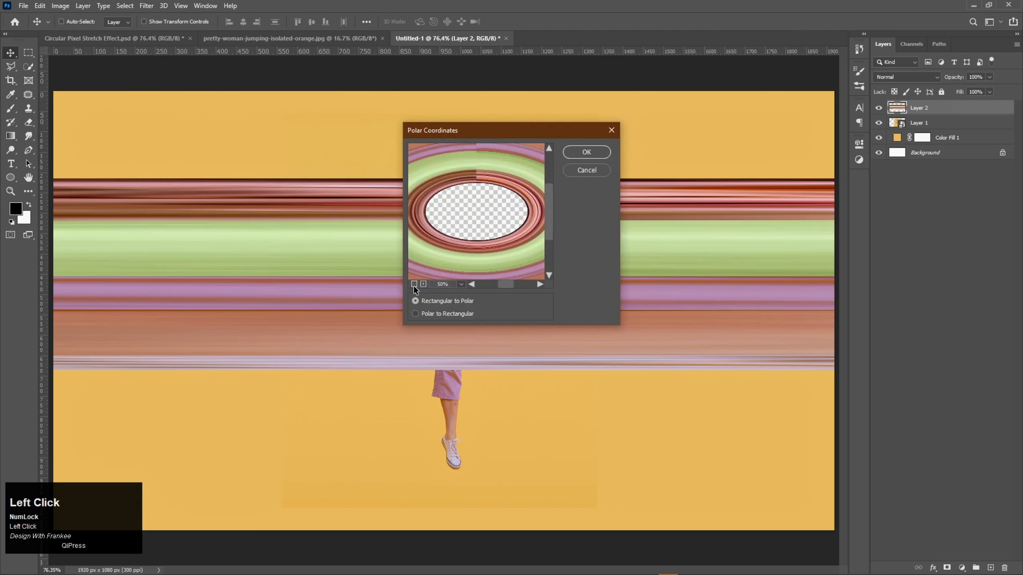
{"action": "left_click", "coordinate": [586, 153]}
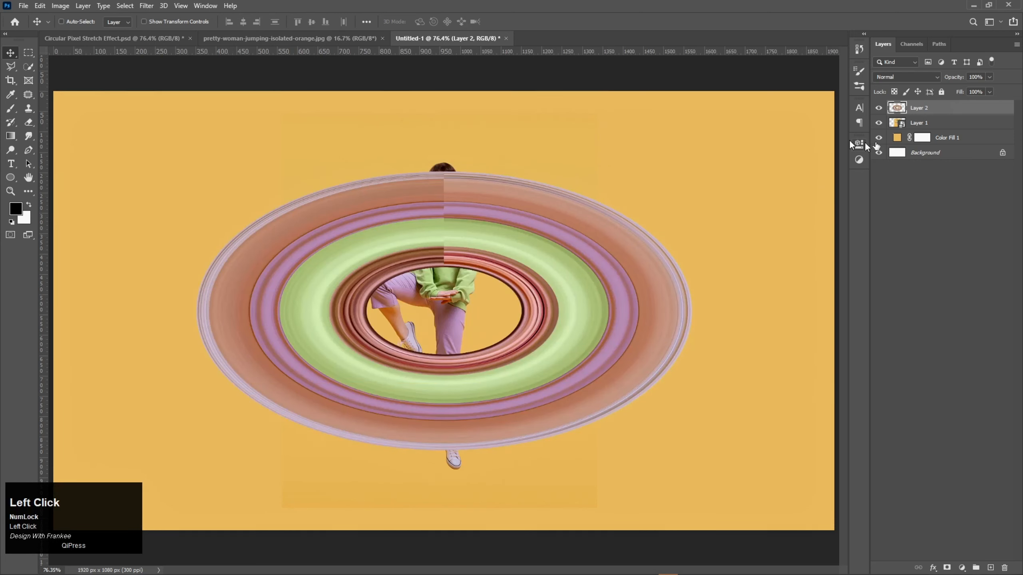
- Move the ring-shaped Layer 2 below Layer 1 and hide it
{"action": "left_click_drag", "start_coordinate": [912, 116], "coordinate": [918, 129]}
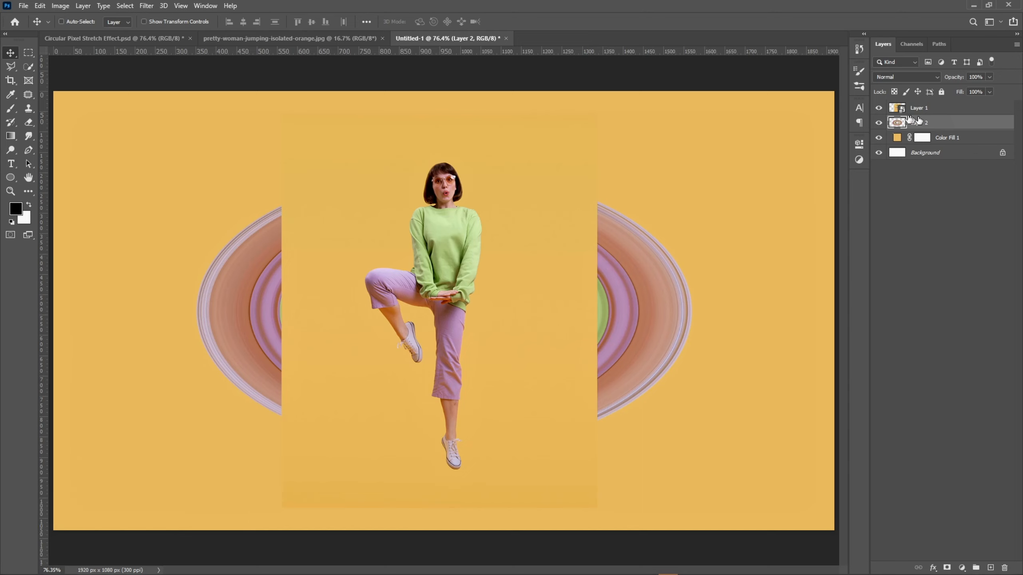
{"action": "left_click", "coordinate": [879, 124]}
- Select the woman on Layer 1 with Select Subject and inspect the outline from sweater to shoes
{"action": "left_click", "coordinate": [897, 111]}
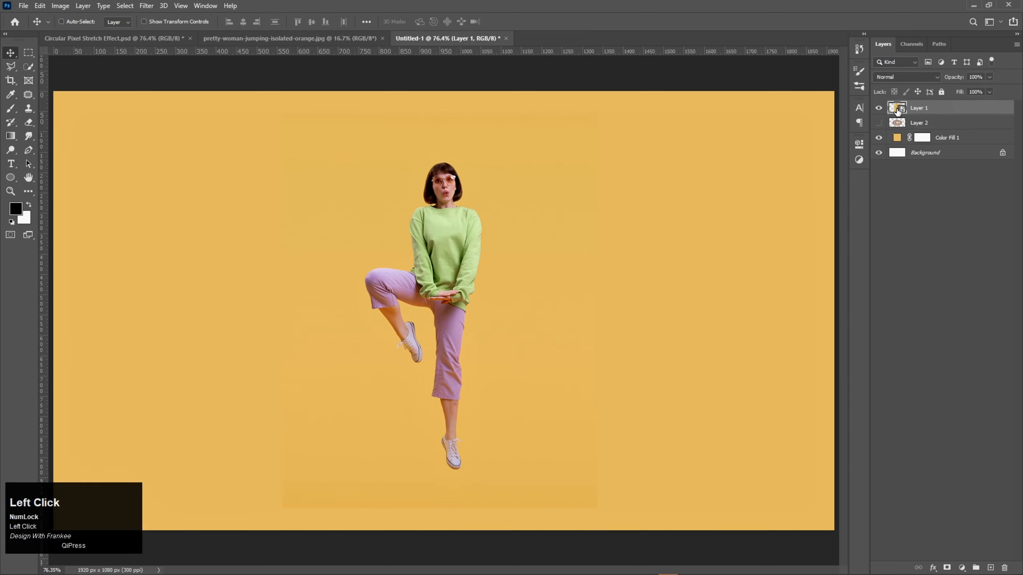
{"action": "left_click", "coordinate": [29, 67]}
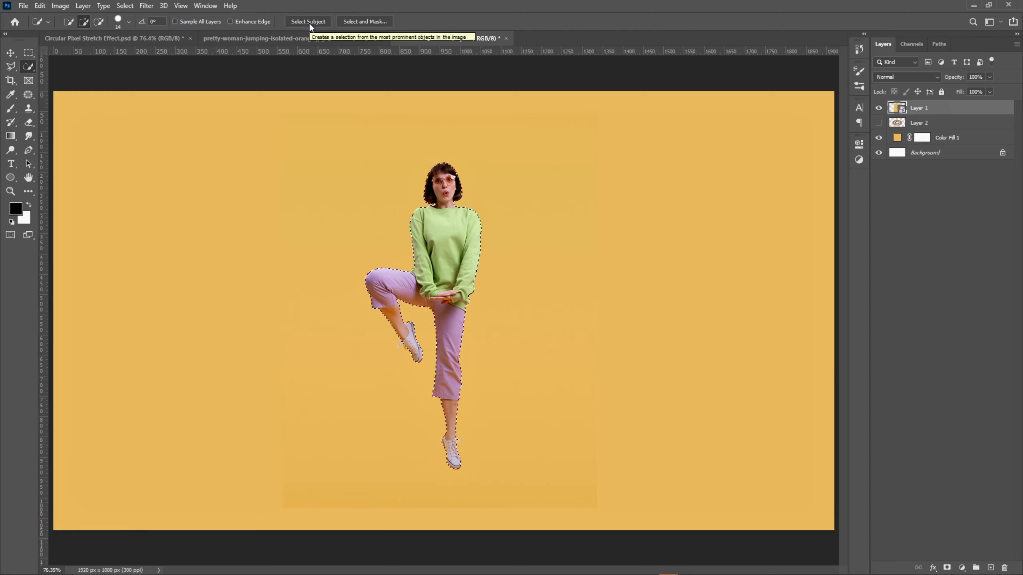
{"action": "scroll", "coordinate": [410, 280], "scroll_direction": "up", "scroll_amount": 5}
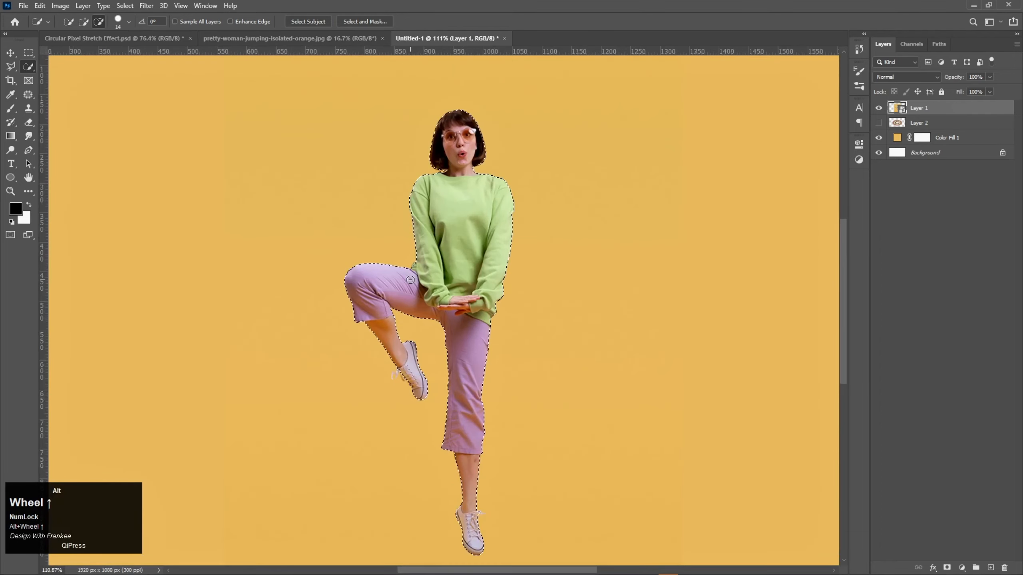
{"action": "key", "text": "space"}
{"action": "mouse_move", "coordinate": [451, 181]}
{"action": "left_mouse_down"}
{"action": "mouse_move", "coordinate": [395, 381]}
{"action": "mouse_move", "coordinate": [431, 65]}
{"action": "left_mouse_up"}
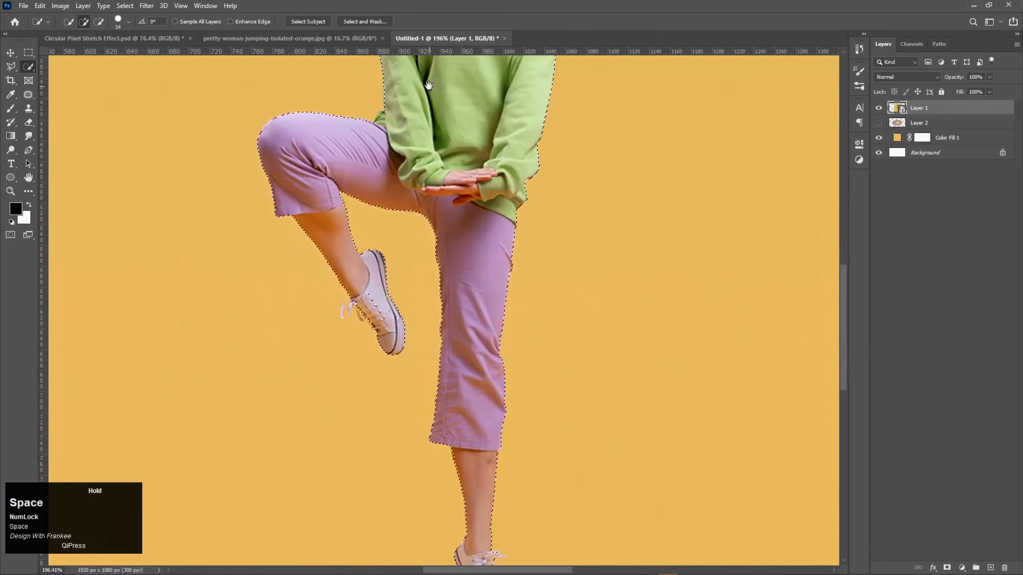
{"action": "left_click_drag", "start_coordinate": [449, 355], "coordinate": [450, 208]}
- Open the woman's selection in Select and Mask and refine its edge where the hair meets the shoulder
{"action": "left_click", "coordinate": [371, 23]}
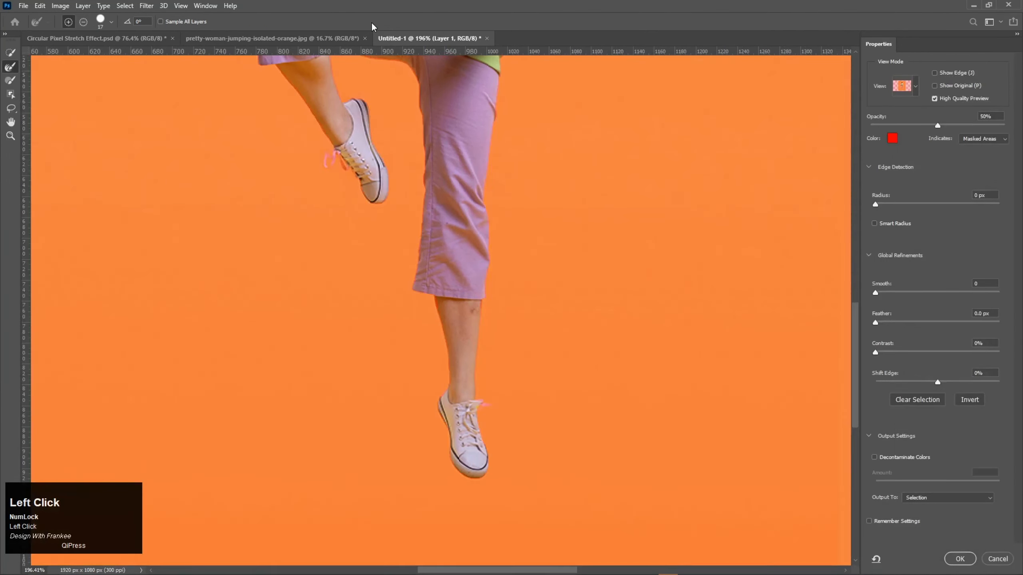
{"action": "left_click_drag", "start_coordinate": [393, 161], "coordinate": [410, 344]}
{"action": "left_click_drag", "start_coordinate": [461, 142], "coordinate": [422, 339]}
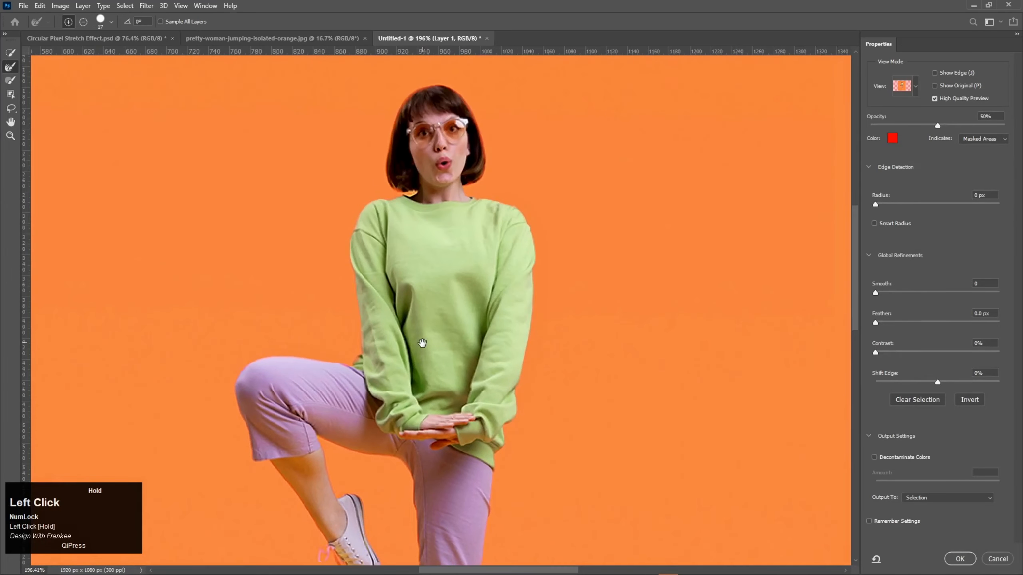
{"action": "scroll", "coordinate": [413, 220], "scroll_direction": "up", "scroll_amount": 2}
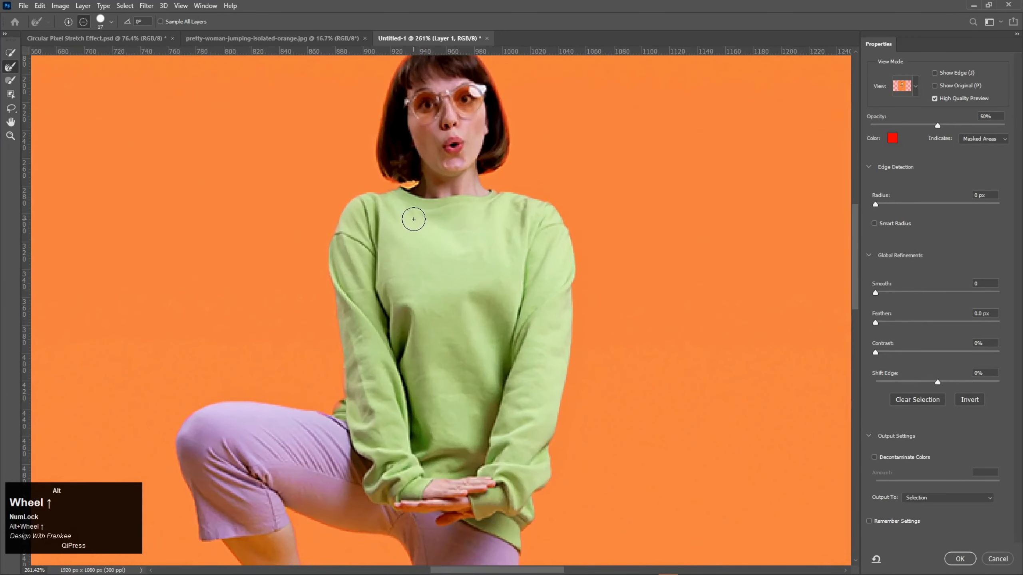
{"action": "right_click", "coordinate": [410, 175], "text": "alt"}
{"action": "left_click", "coordinate": [396, 186]}
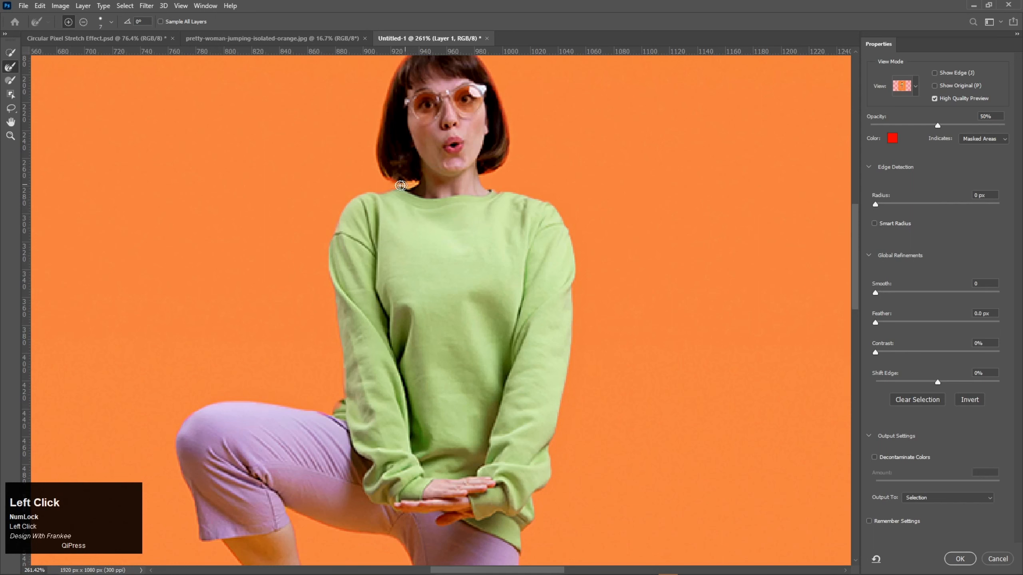
{"action": "left_click_drag", "start_coordinate": [465, 166], "coordinate": [449, 207]}
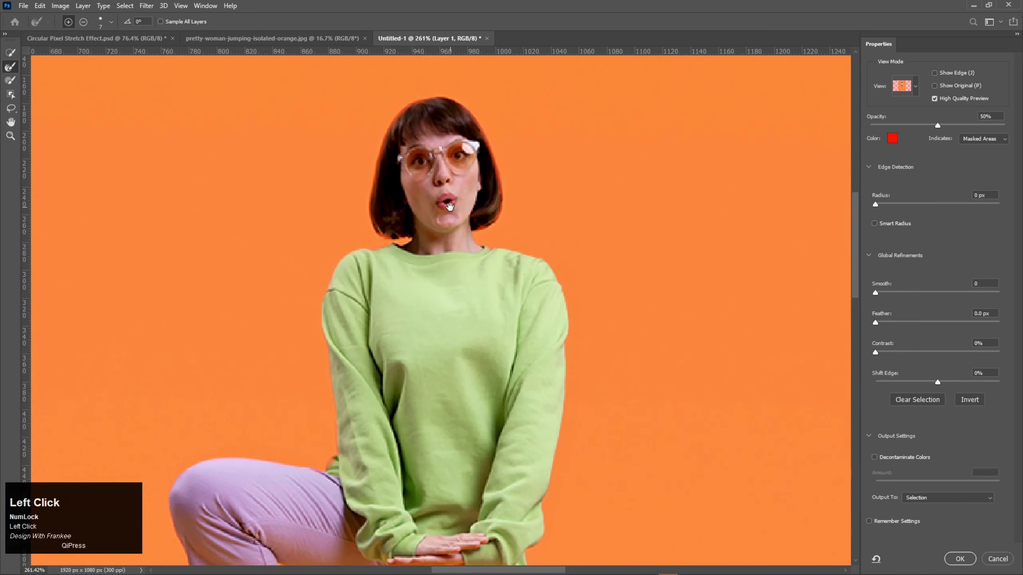
{"action": "left_click_drag", "start_coordinate": [422, 326], "coordinate": [427, 194]}
{"action": "left_click_drag", "start_coordinate": [396, 364], "coordinate": [395, 297]}
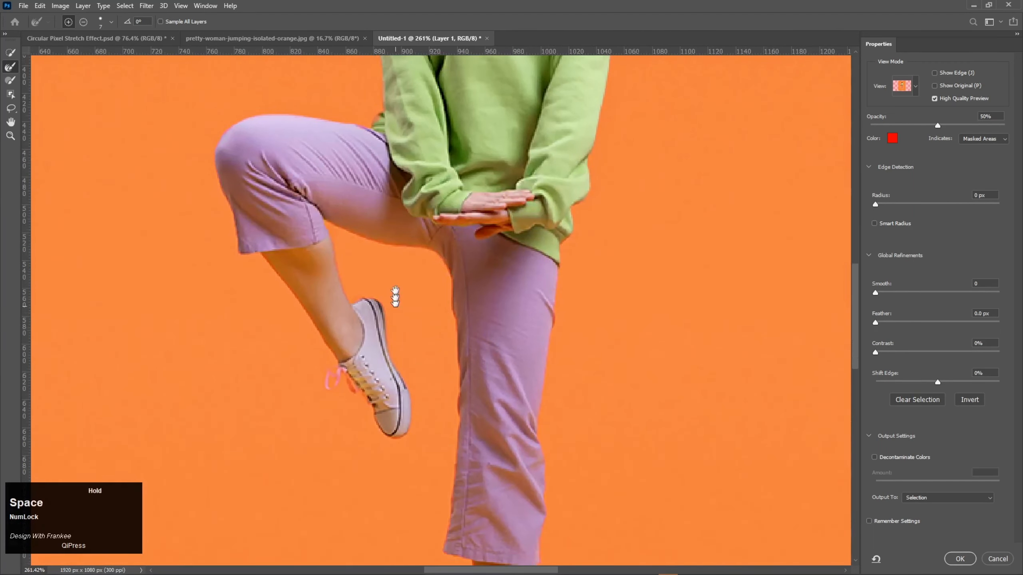
- Preview the woman's mask in Black & White, set Shift Edge to -6%, and output it as a selection
{"action": "left_click", "coordinate": [915, 88]}
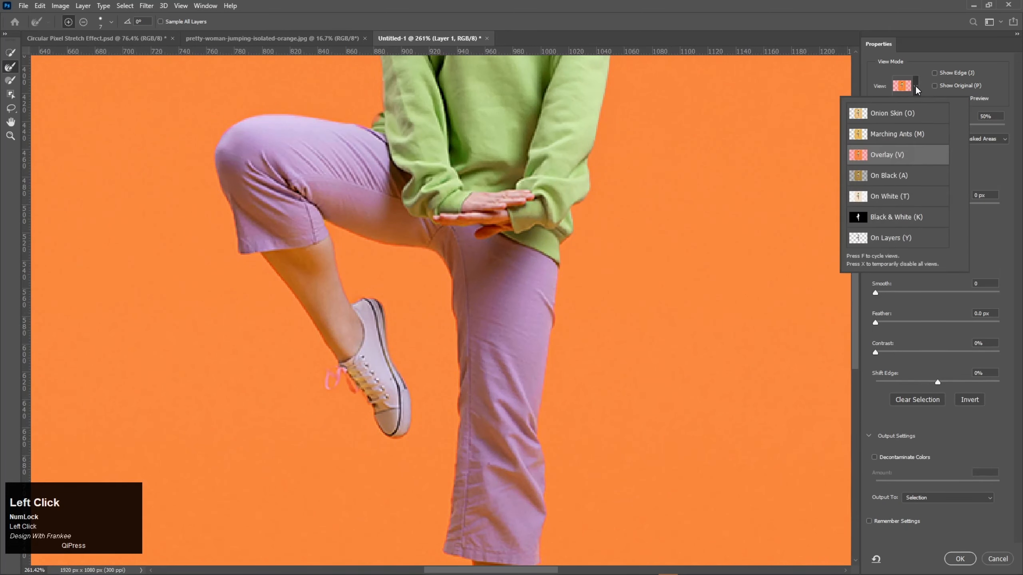
{"action": "left_click", "coordinate": [897, 218]}
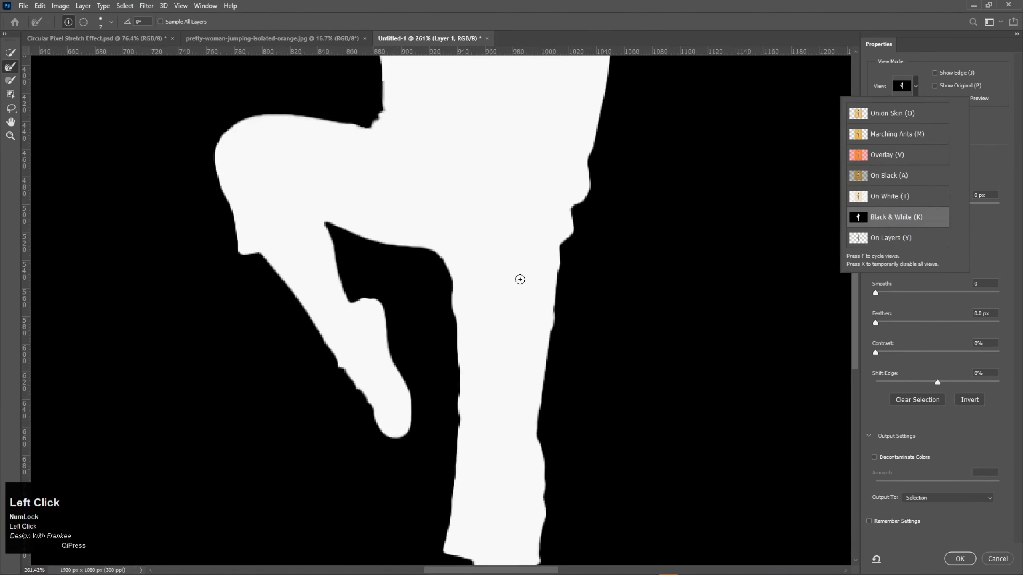
{"action": "scroll", "coordinate": [519, 279], "scroll_direction": "down", "scroll_amount": 5}
{"action": "left_click_drag", "start_coordinate": [523, 370], "coordinate": [530, 419]}
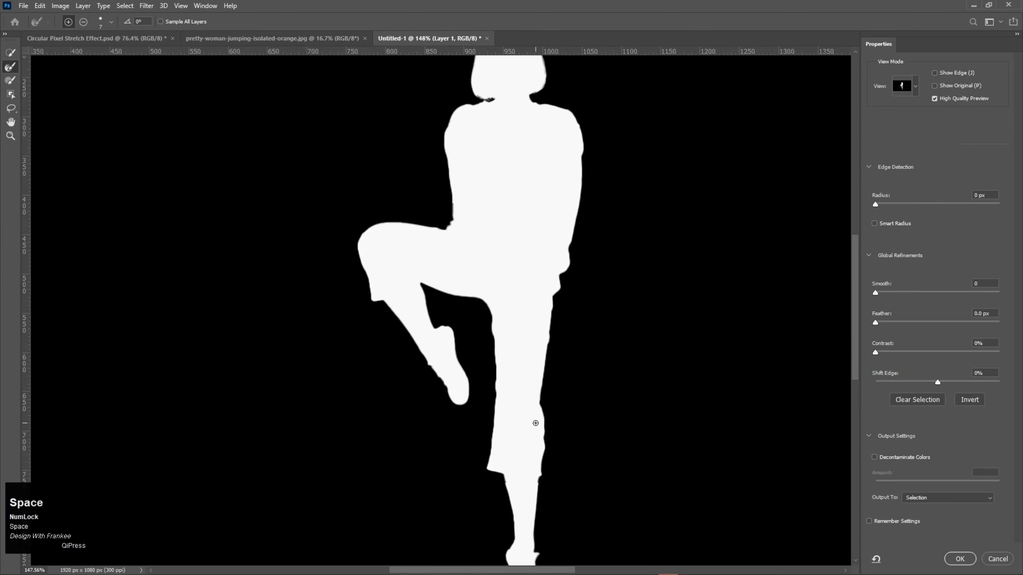
{"action": "mouse_move", "coordinate": [937, 383]}
{"action": "left_mouse_down"}
{"action": "mouse_move", "coordinate": [922, 383]}
{"action": "mouse_move", "coordinate": [934, 383]}
{"action": "left_mouse_up"}
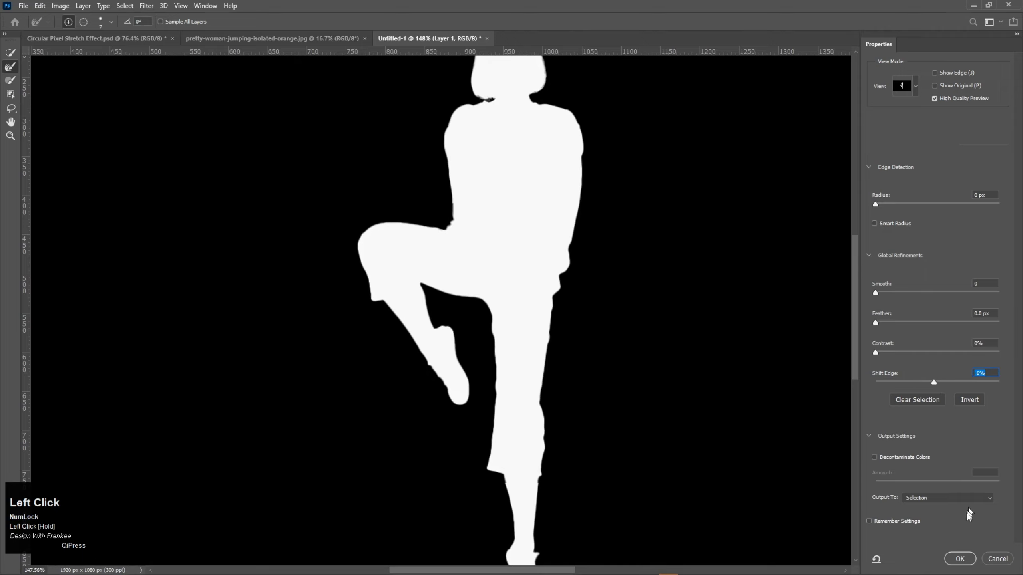
{"action": "left_click", "coordinate": [961, 560]}
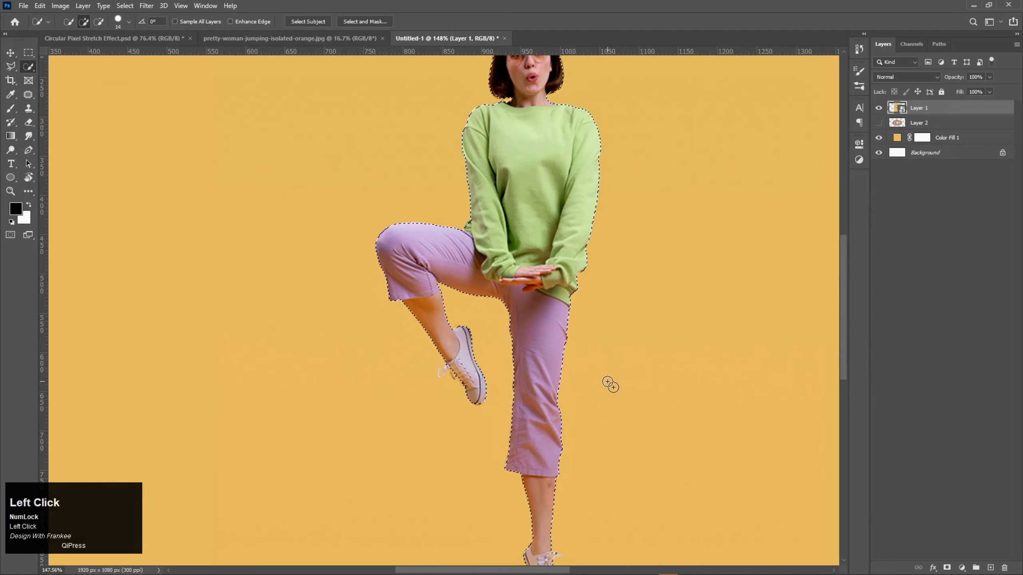
- Add a layer mask to Layer 1 from the woman's selection and show the ring layer again
{"action": "key", "text": "ctrl+0"}
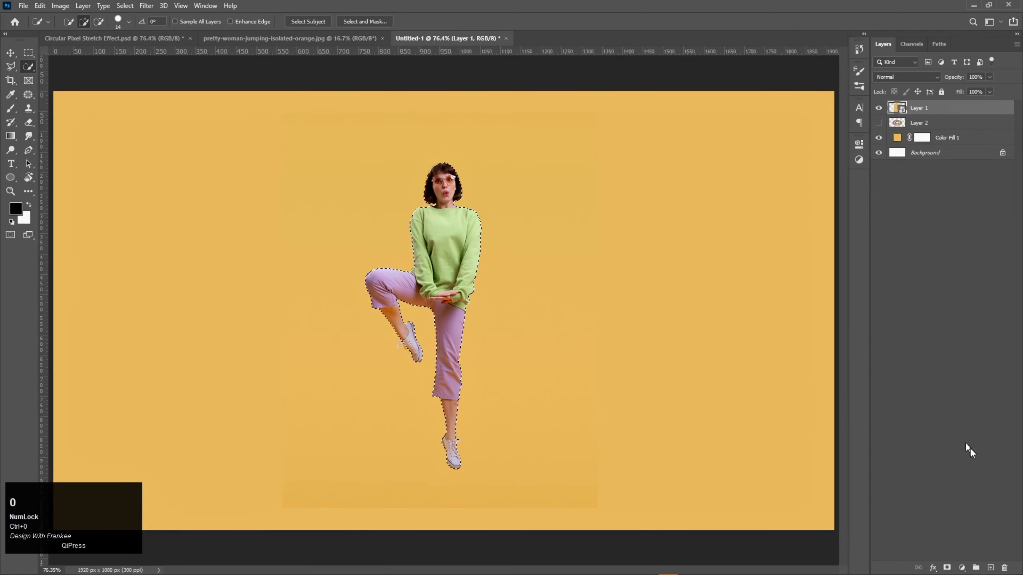
{"action": "left_click", "coordinate": [948, 567]}
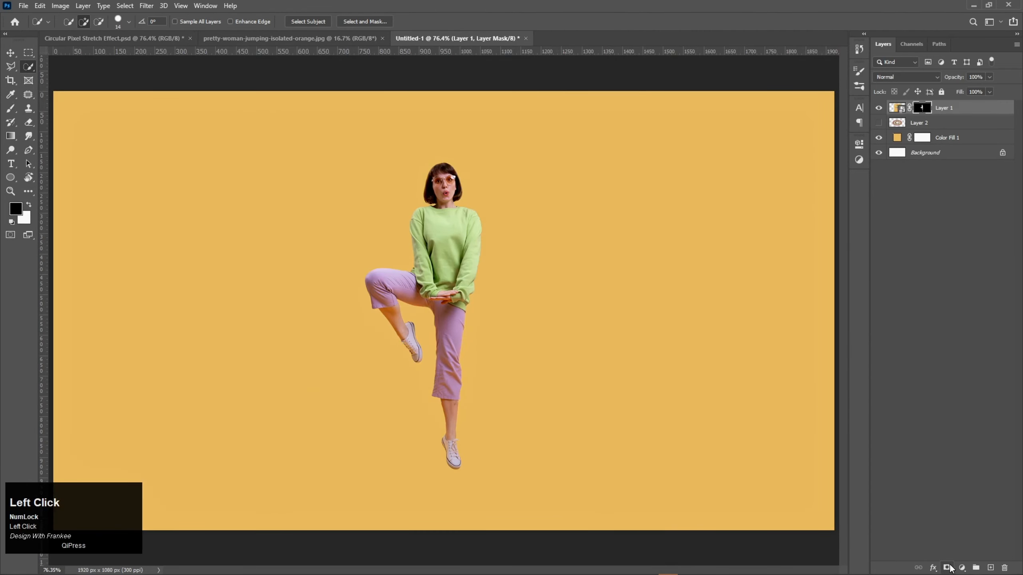
{"action": "left_click", "coordinate": [879, 123]}
- Show the ring on Layer 2 and reshape it into a circle at about 59.7% width and 101.6% height, placed behind the woman
{"action": "left_click", "coordinate": [925, 128]}
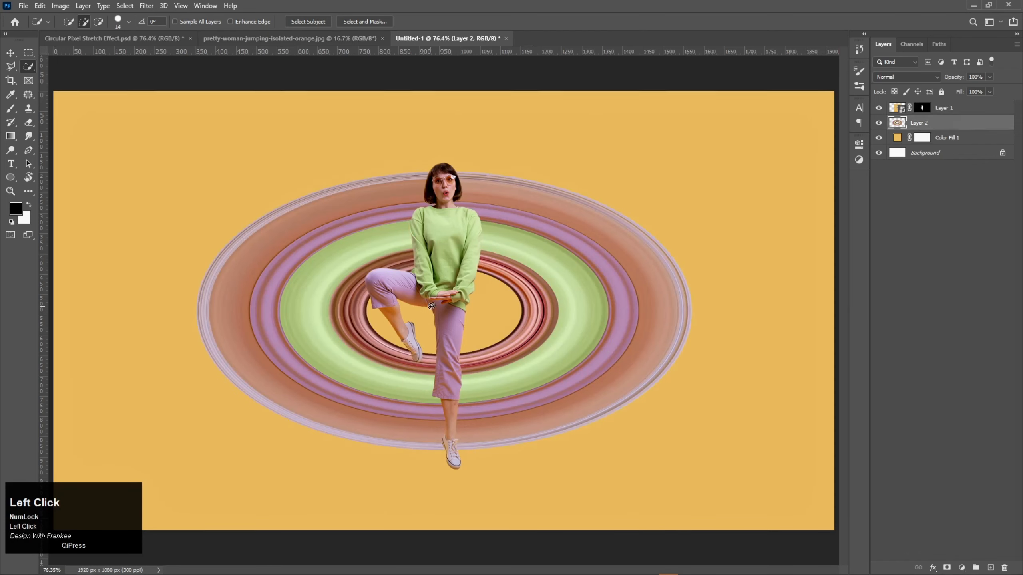
{"action": "key", "text": "ctrl+t"}
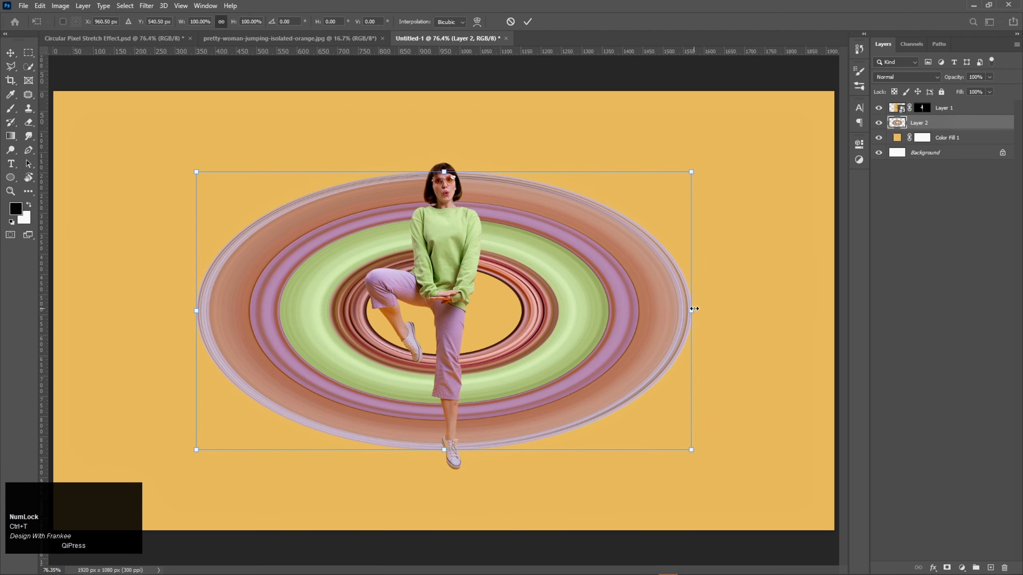
{"action": "left_click_drag", "start_coordinate": [694, 309], "coordinate": [592, 334]}
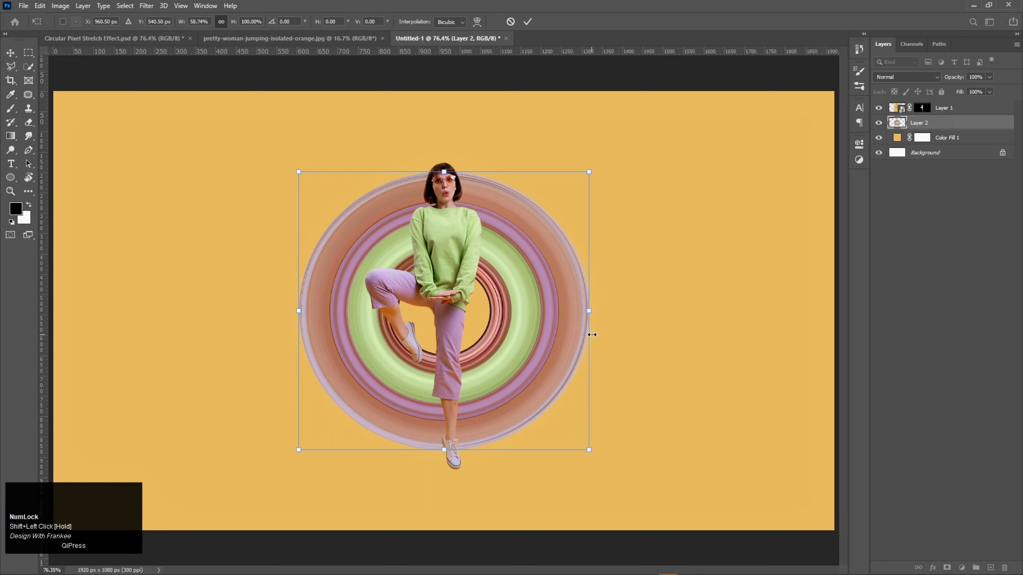
{"action": "left_click_drag", "start_coordinate": [461, 397], "coordinate": [459, 399]}
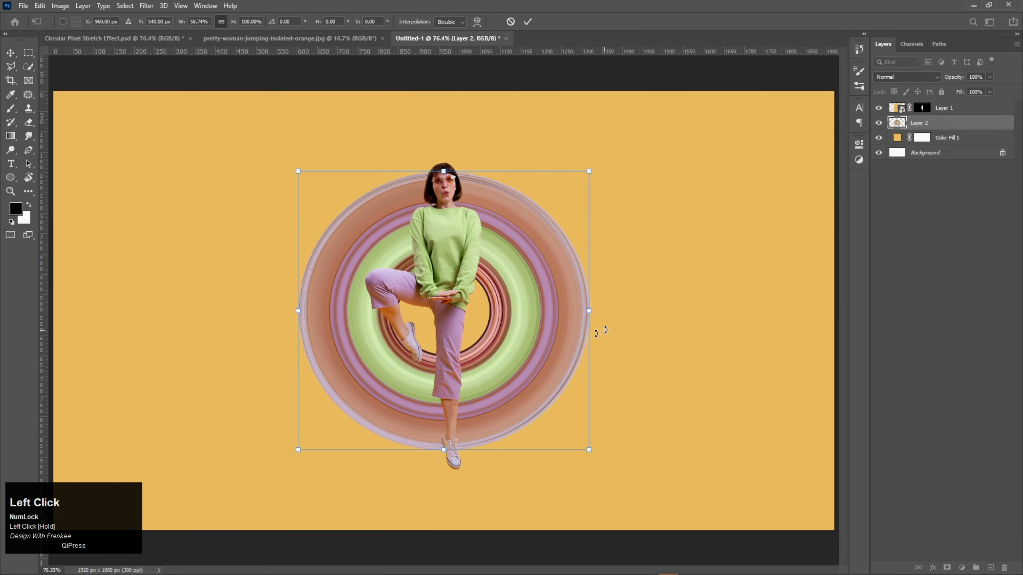
{"action": "left_click_drag", "start_coordinate": [590, 314], "coordinate": [600, 314]}
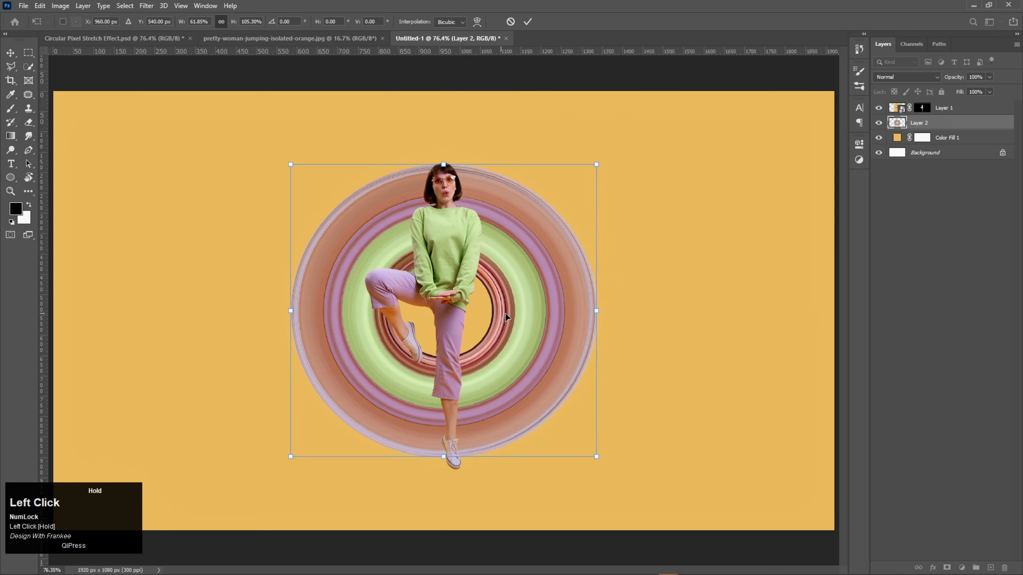
{"action": "left_click_drag", "start_coordinate": [506, 316], "coordinate": [532, 308]}
{"action": "left_click_drag", "start_coordinate": [597, 317], "coordinate": [591, 318]}
{"action": "left_click_drag", "start_coordinate": [458, 317], "coordinate": [458, 319]}
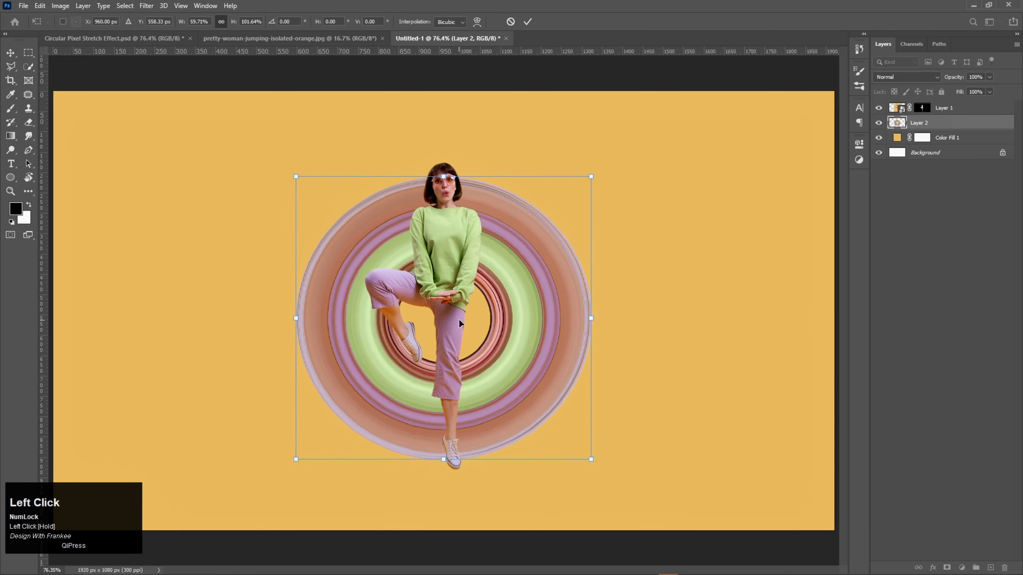
{"action": "double_click", "coordinate": [458, 318]}
{"action": "key", "text": "ctrl+0"}
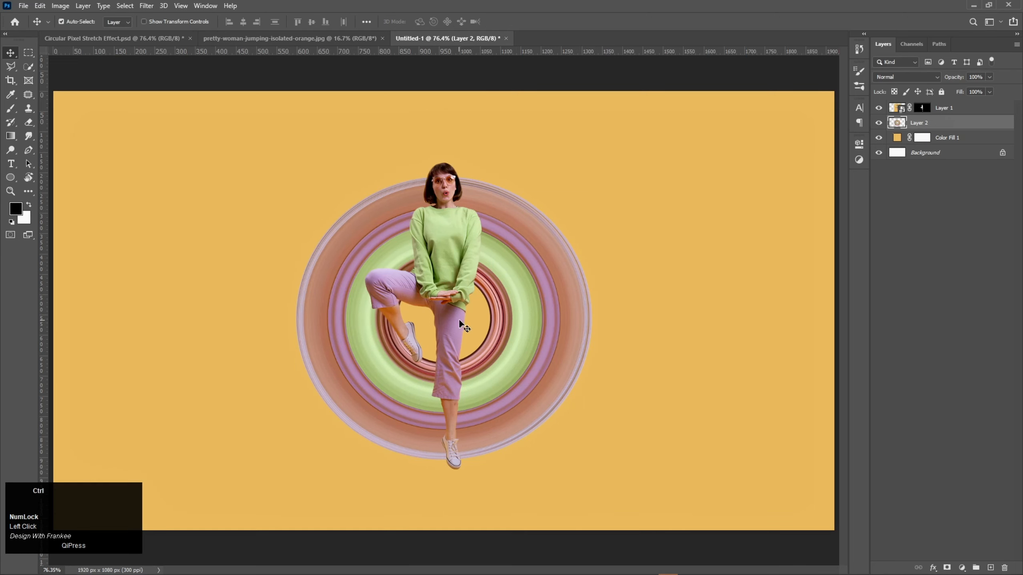
- Enlarge the woman and the ring layers together about their centre so they fill most of the canvas height
{"action": "left_click", "coordinate": [959, 107], "text": "ctrl"}
{"action": "key", "text": "ctrl+t"}
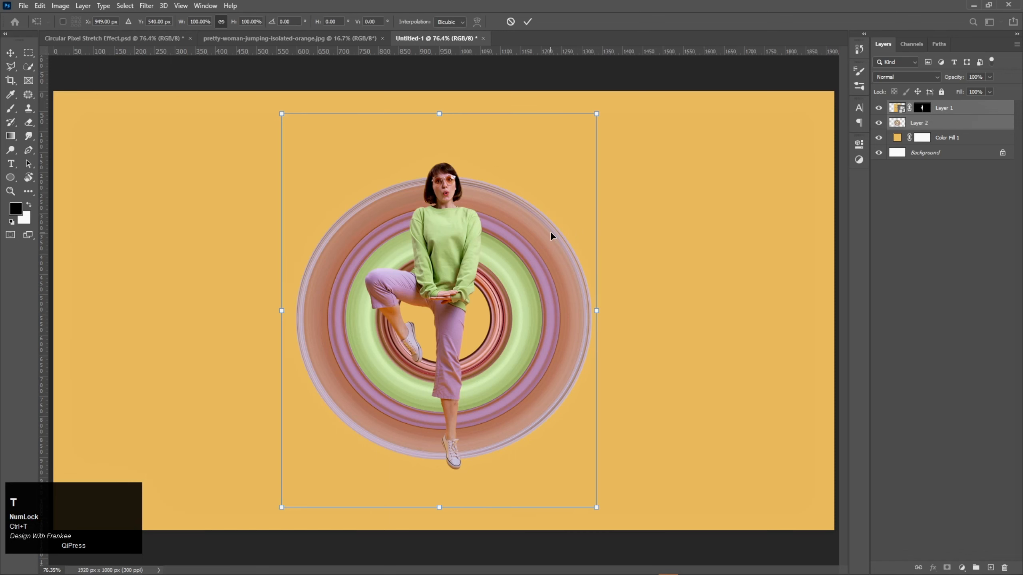
{"action": "left_click_drag", "start_coordinate": [597, 313], "coordinate": [635, 313]}
{"action": "double_click", "coordinate": [512, 328]}
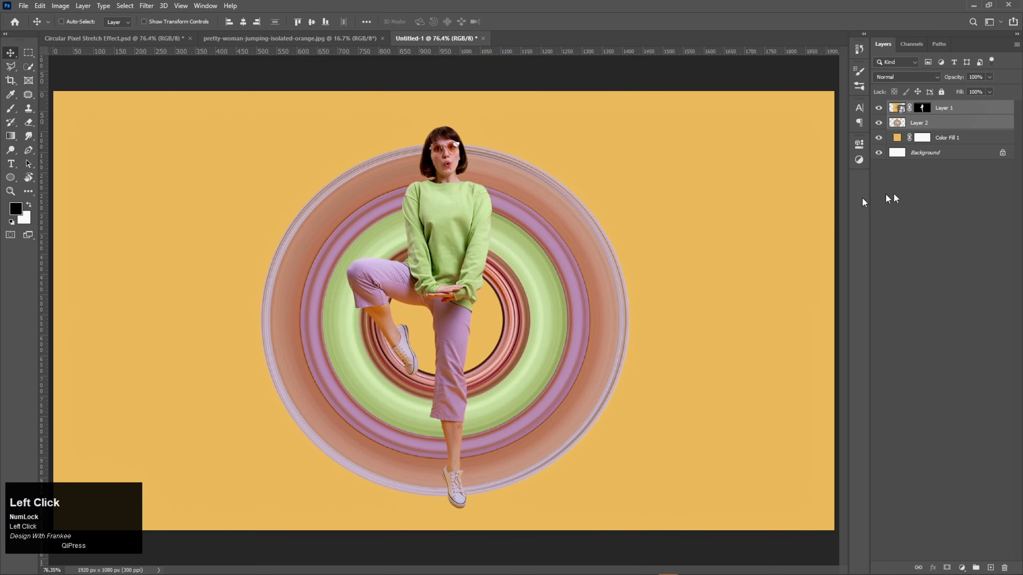
- Add a layer mask to Layer 2 and paint out the ring to the right of the woman with a black 221 px hard round brush
{"action": "left_click", "coordinate": [949, 128]}
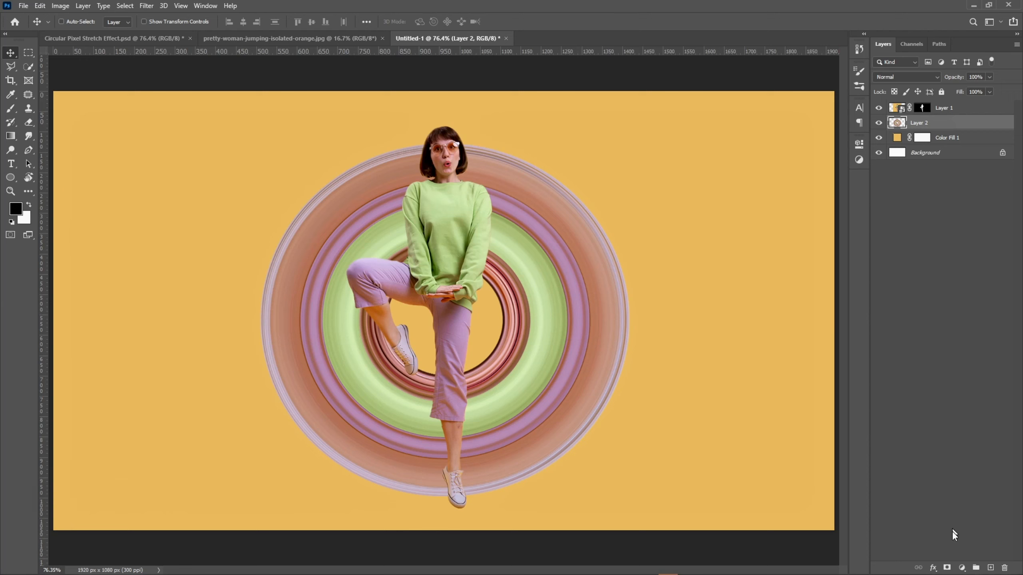
{"action": "left_click", "coordinate": [948, 568]}
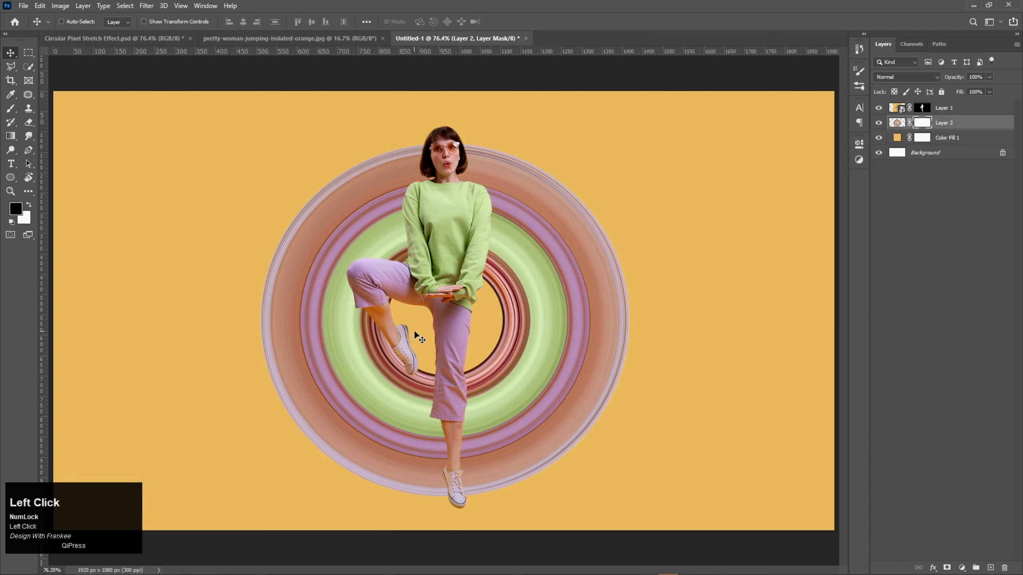
{"action": "right_click", "coordinate": [11, 108]}
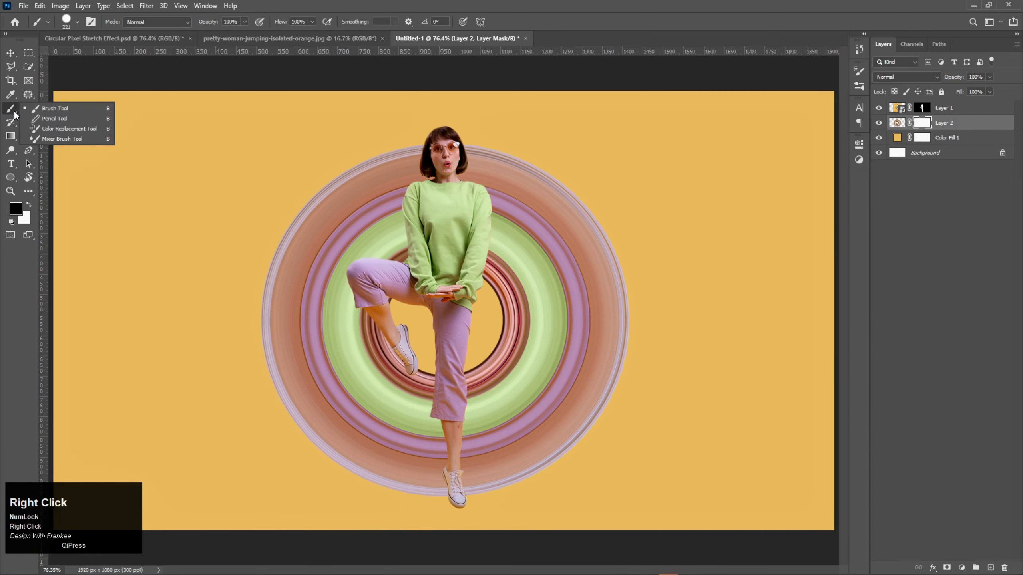
{"action": "left_click", "coordinate": [42, 112]}
{"action": "right_click", "coordinate": [571, 284]}
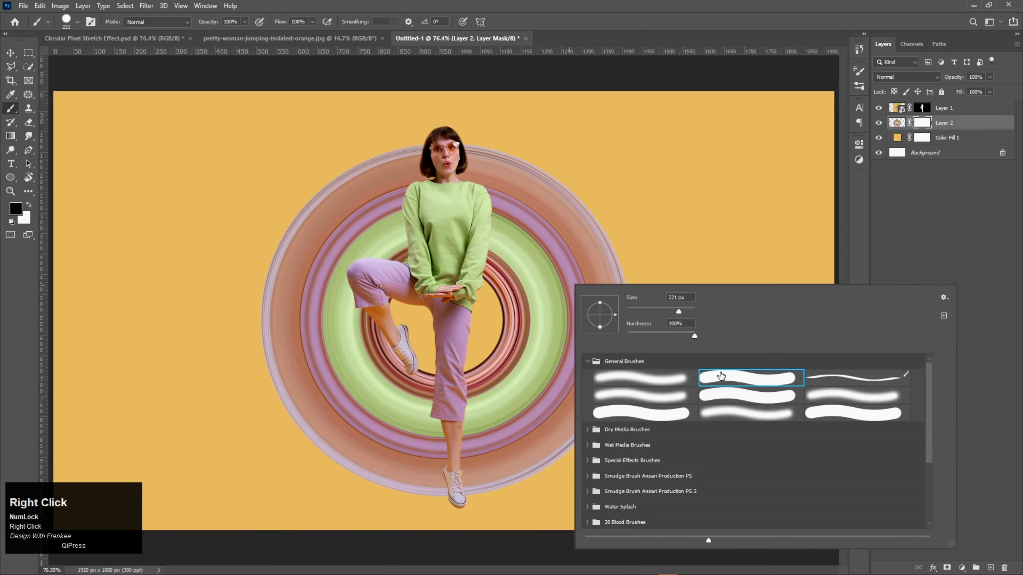
{"action": "left_click", "coordinate": [721, 376]}
{"action": "mouse_move", "coordinate": [498, 152]}
{"action": "left_mouse_down"}
{"action": "mouse_move", "coordinate": [506, 475]}
{"action": "mouse_move", "coordinate": [500, 381]}
{"action": "left_mouse_up"}
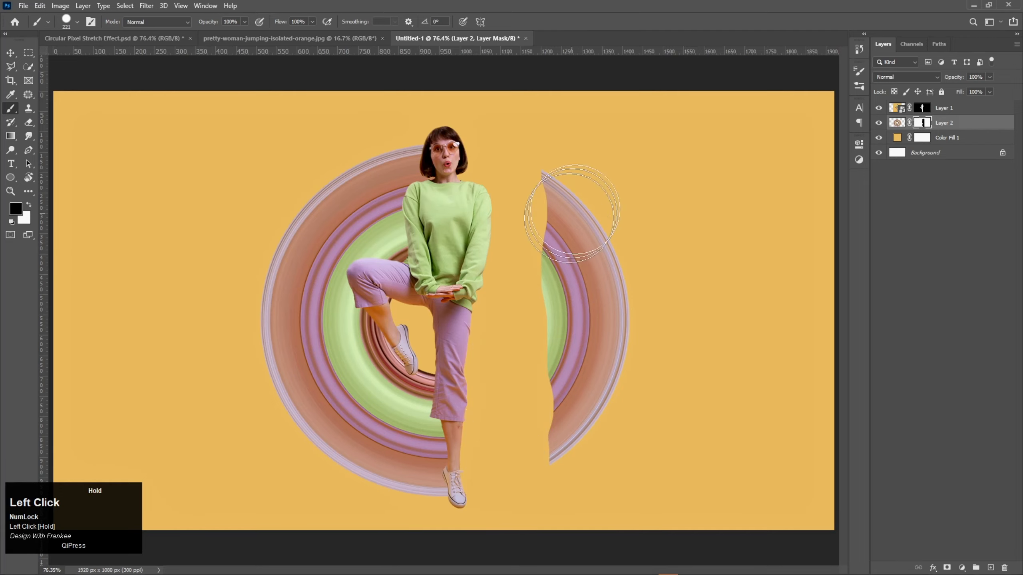
{"action": "mouse_move", "coordinate": [572, 213]}
{"action": "left_mouse_down"}
{"action": "mouse_move", "coordinate": [568, 165]}
{"action": "mouse_move", "coordinate": [610, 292]}
{"action": "mouse_move", "coordinate": [605, 419]}
{"action": "mouse_move", "coordinate": [593, 448]}
{"action": "mouse_move", "coordinate": [558, 226]}
{"action": "mouse_move", "coordinate": [546, 377]}
{"action": "mouse_move", "coordinate": [514, 325]}
{"action": "mouse_move", "coordinate": [487, 196]}
{"action": "mouse_move", "coordinate": [500, 235]}
{"action": "left_mouse_up"}
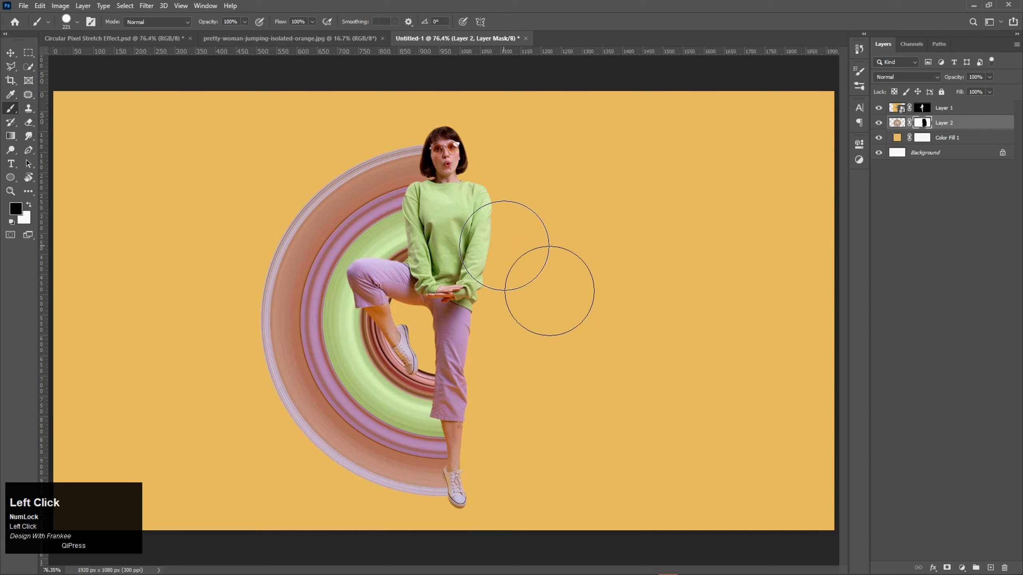
{"action": "key", "text": "v"}
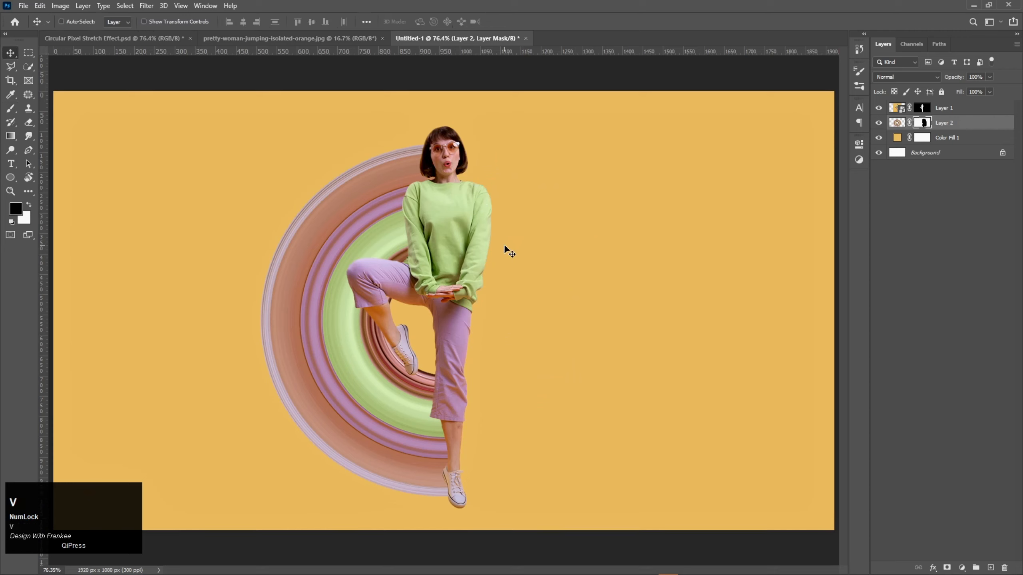
{"action": "key", "text": "ctrl+0"}
- Create a new layer above Color Fill 1 and paint one white glow spot beside the woman with a soft round brush at 0% hardness
{"action": "left_click", "coordinate": [962, 139]}
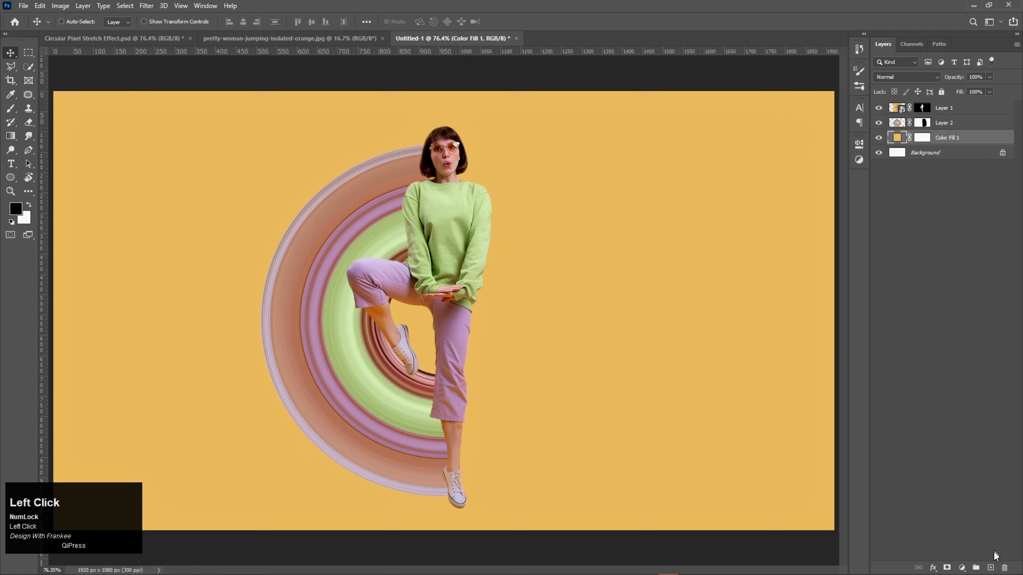
{"action": "left_click", "coordinate": [990, 568]}
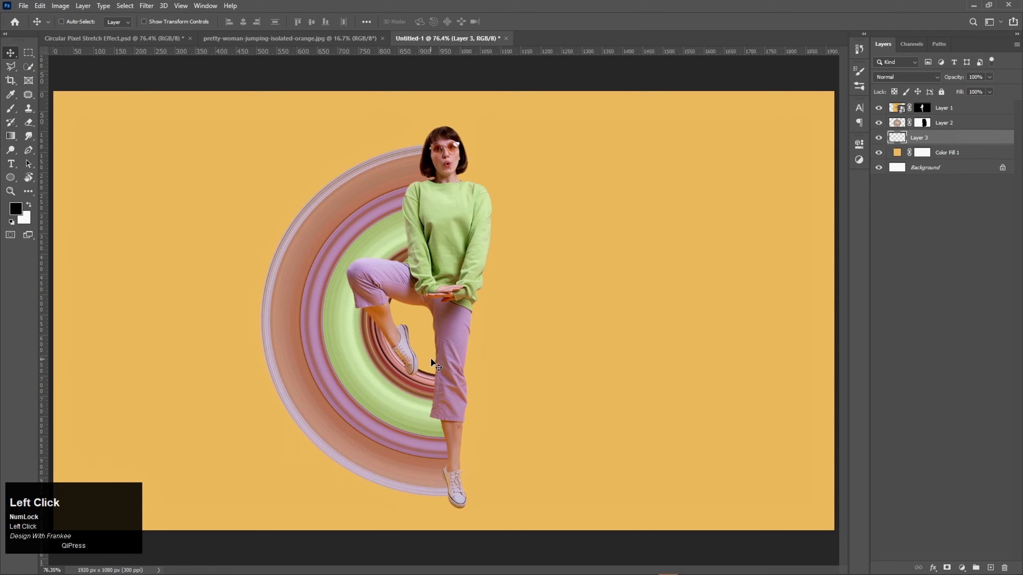
{"action": "right_click", "coordinate": [14, 110]}
{"action": "left_click", "coordinate": [38, 108]}
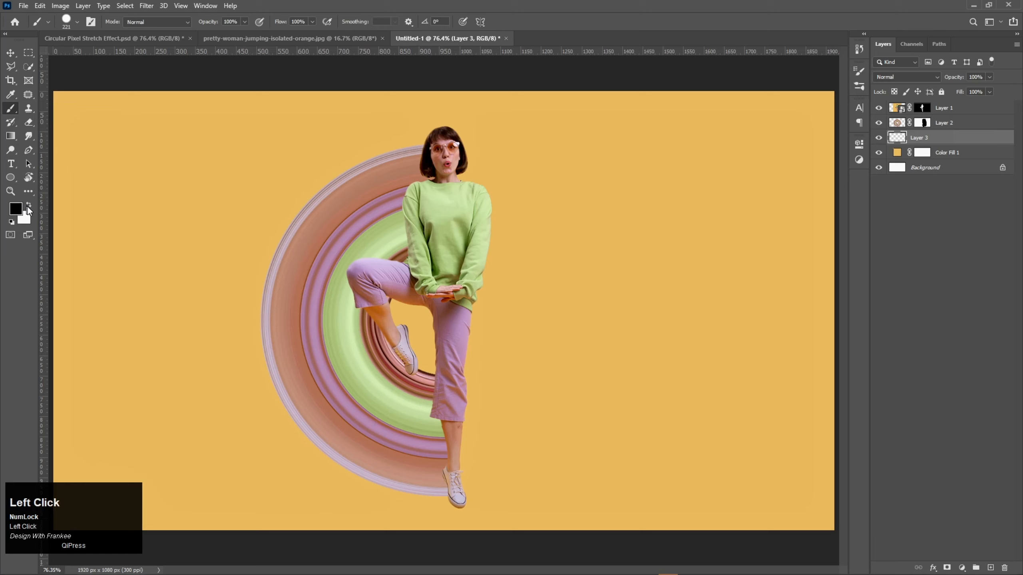
{"action": "left_click", "coordinate": [15, 208]}
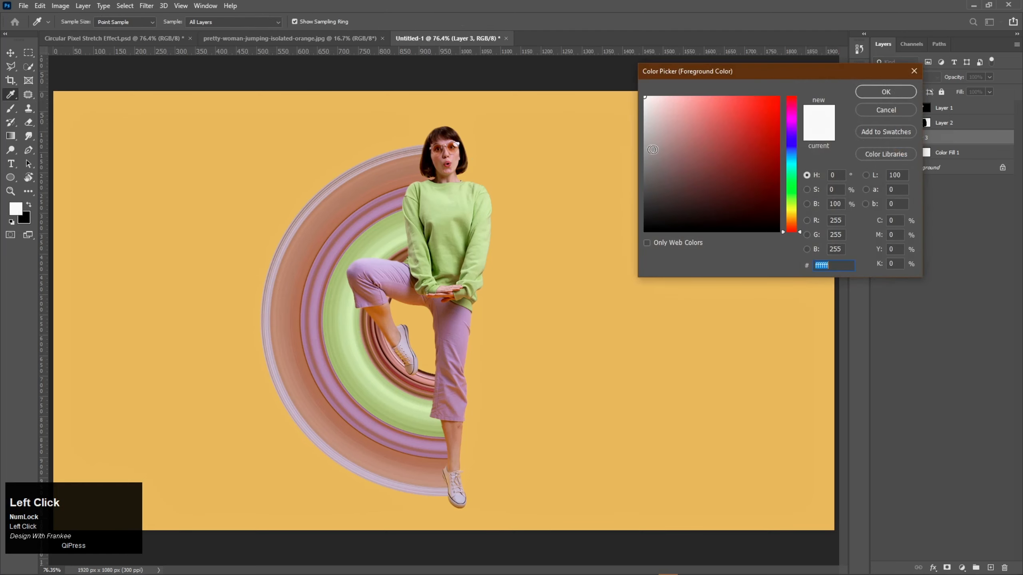
{"action": "left_click", "coordinate": [885, 92]}
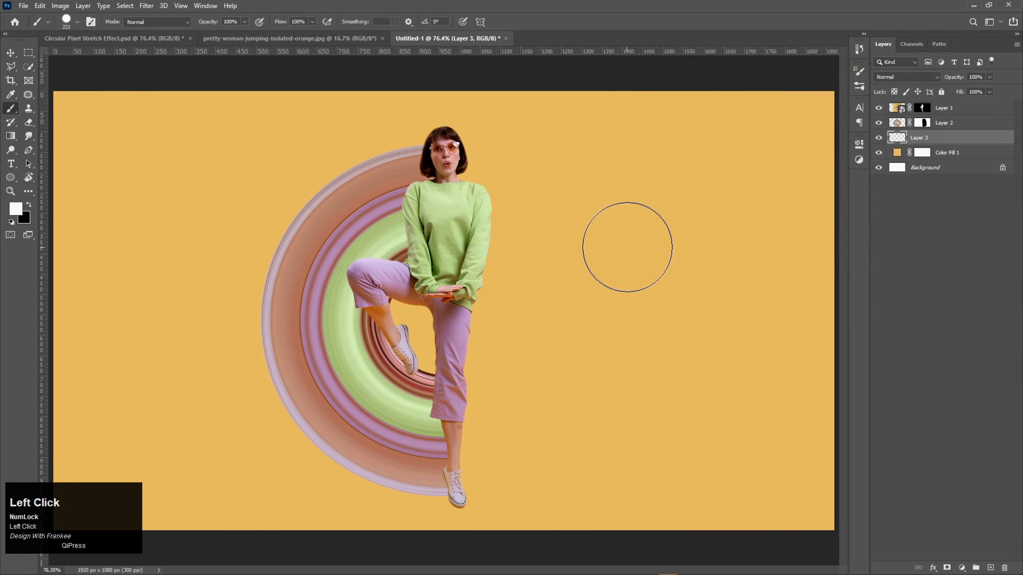
{"action": "right_click", "coordinate": [644, 278]}
{"action": "left_click", "coordinate": [680, 341]}
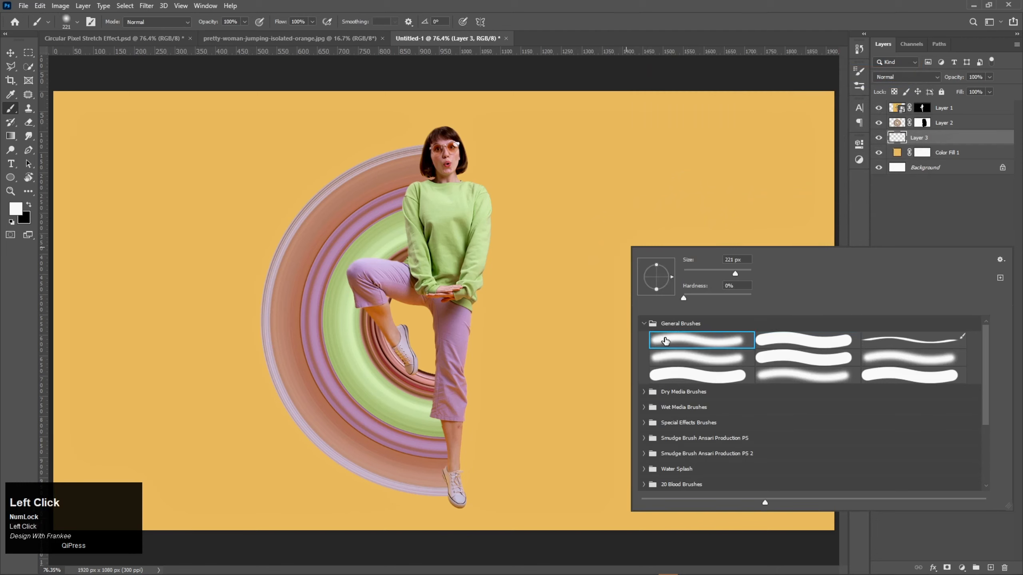
{"action": "double_click", "coordinate": [663, 337]}
{"action": "left_click", "coordinate": [531, 297]}
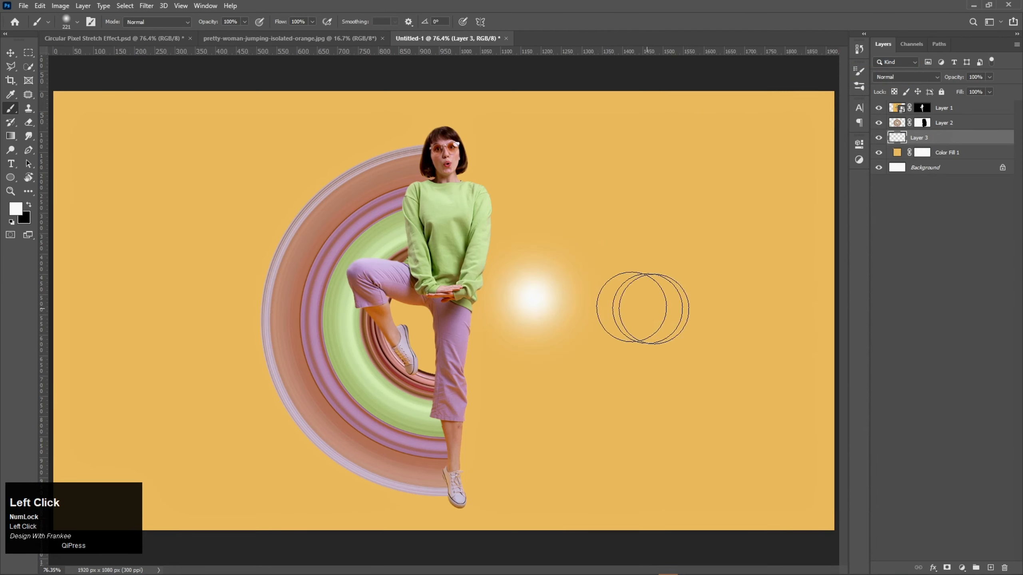
- Scale the white glow to about 307%, move it behind the woman, and set its blend mode to Overlay
{"action": "key", "text": "v"}
{"action": "key", "text": "ctrl+t"}
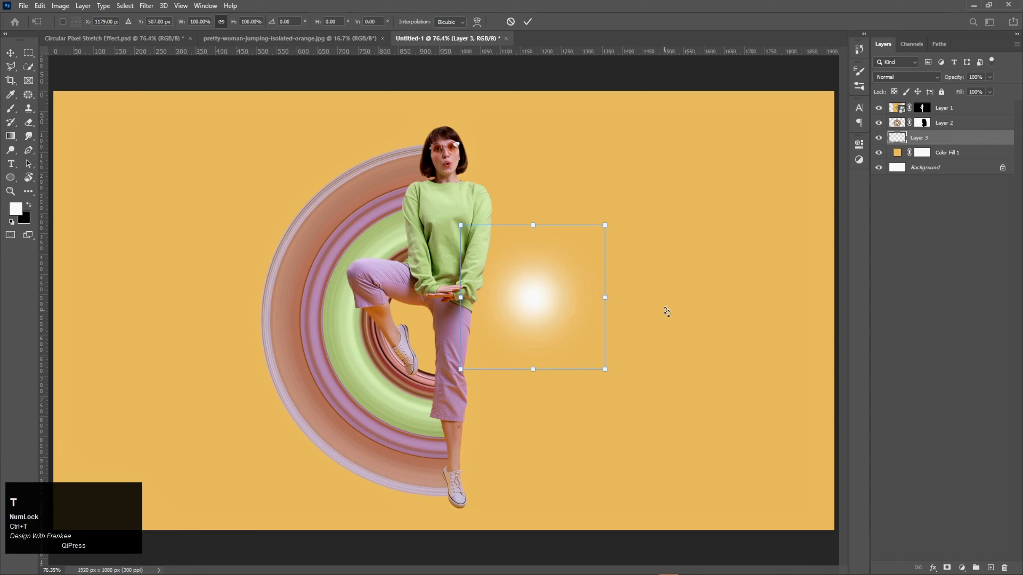
{"action": "left_click_drag", "start_coordinate": [608, 298], "coordinate": [757, 316]}
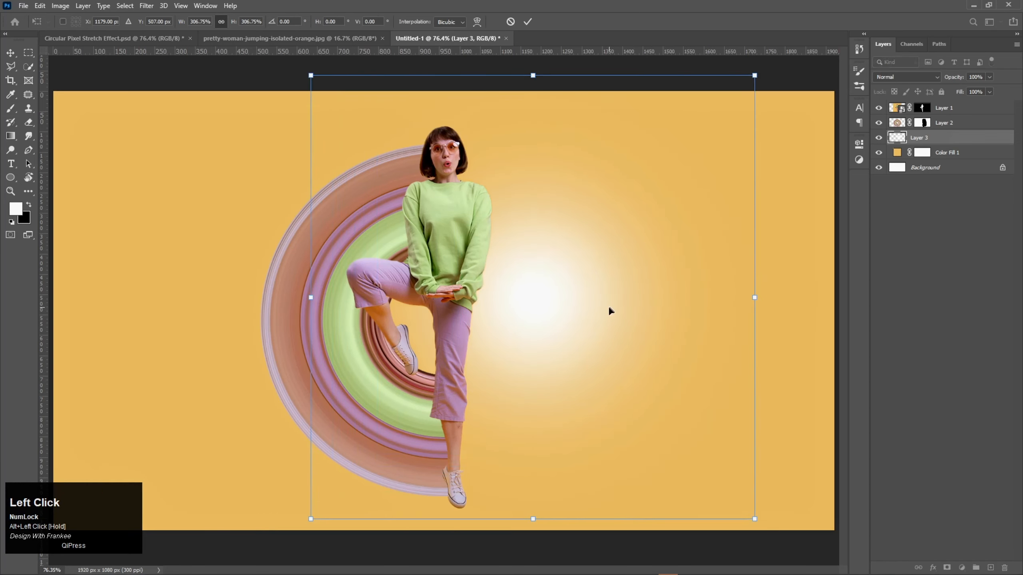
{"action": "left_click_drag", "start_coordinate": [609, 309], "coordinate": [523, 324]}
{"action": "double_click", "coordinate": [520, 324]}
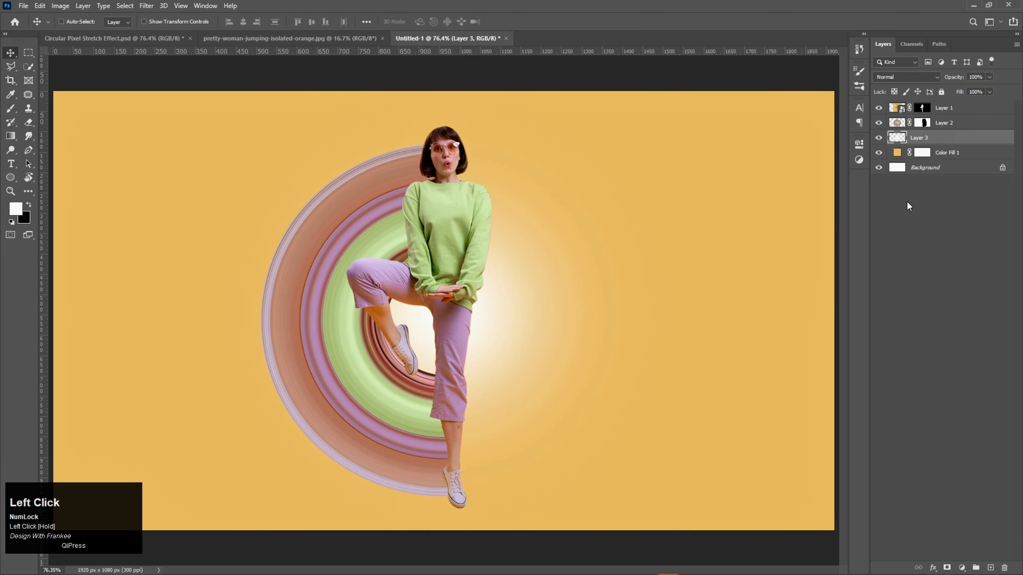
{"action": "left_click", "coordinate": [909, 78]}
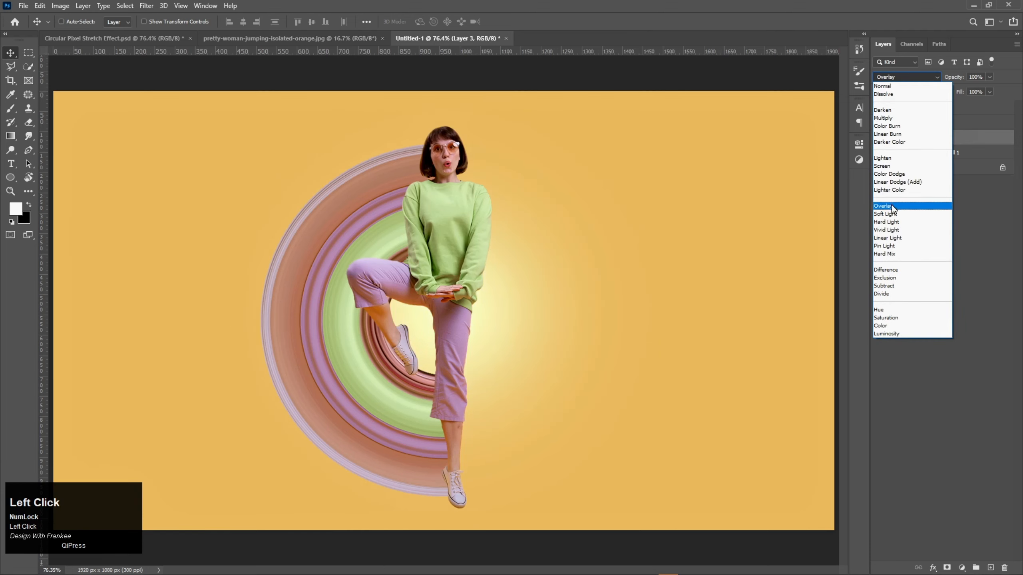
{"action": "left_click", "coordinate": [891, 206]}
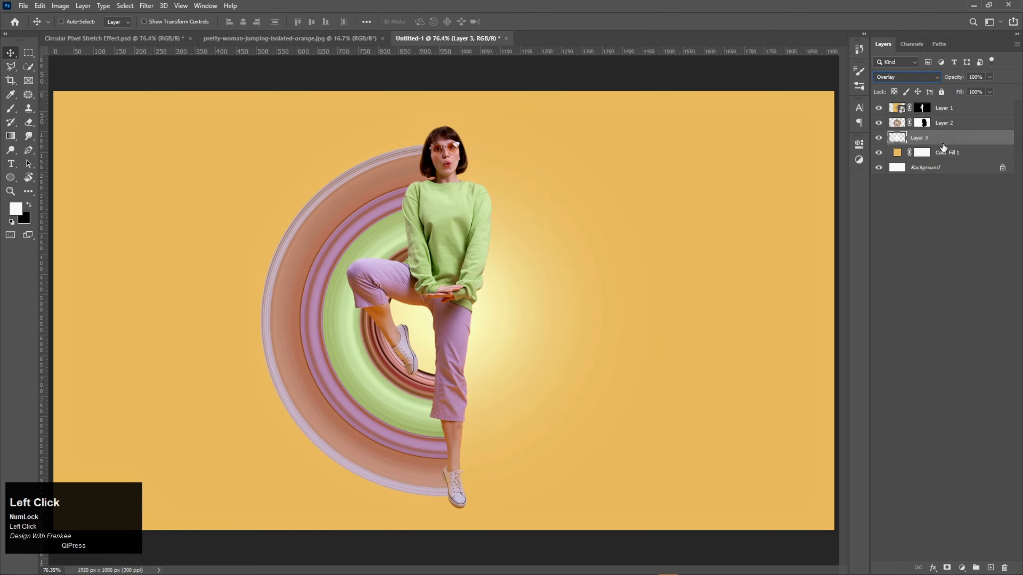
- Duplicate the glow layer and set the copy to Linear Dodge (Add) at 78% opacity
{"action": "key", "text": "ctrl+j"}
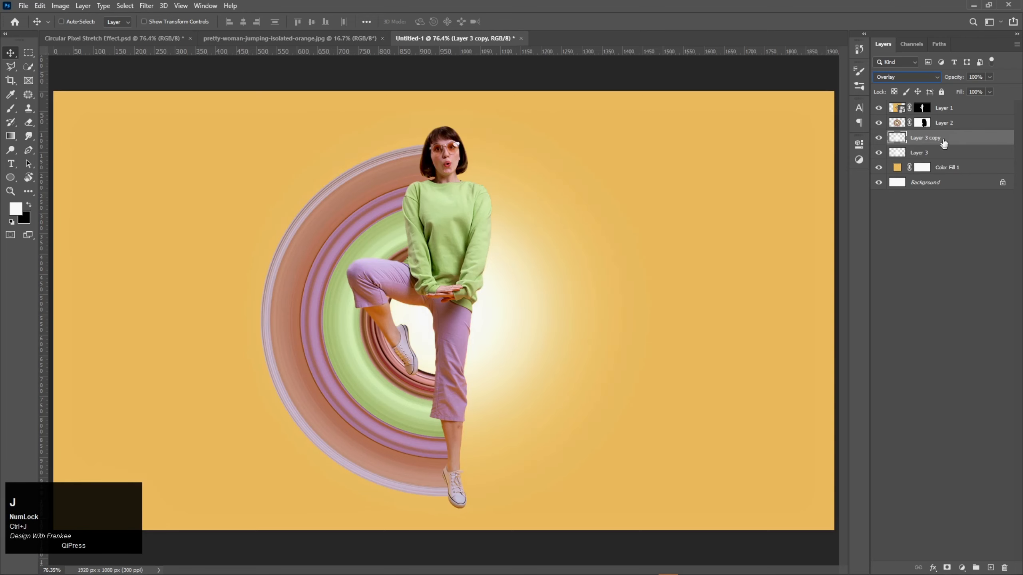
{"action": "left_click", "coordinate": [922, 79]}
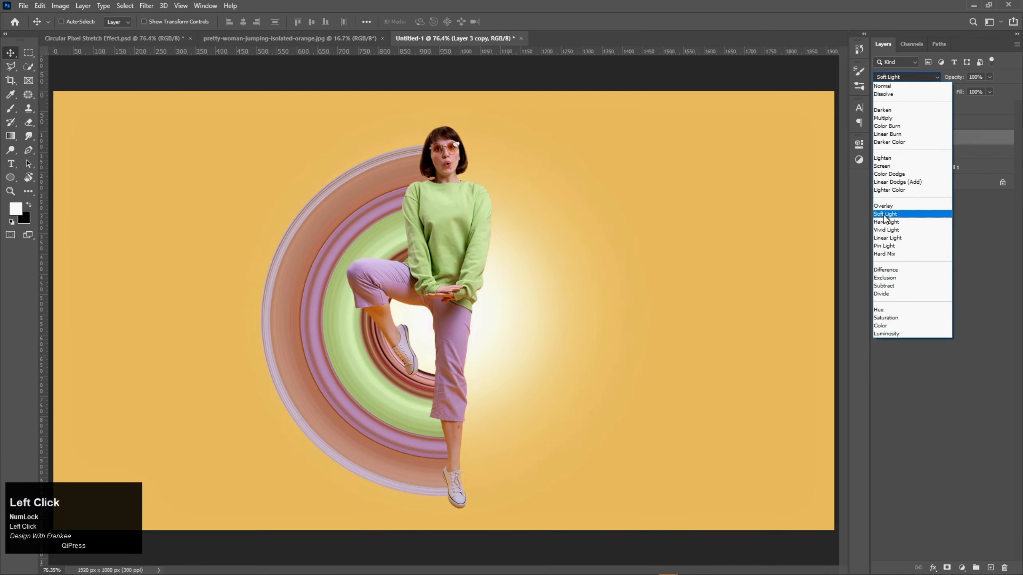
{"action": "left_click", "coordinate": [891, 183]}
{"action": "left_click", "coordinate": [990, 77]}
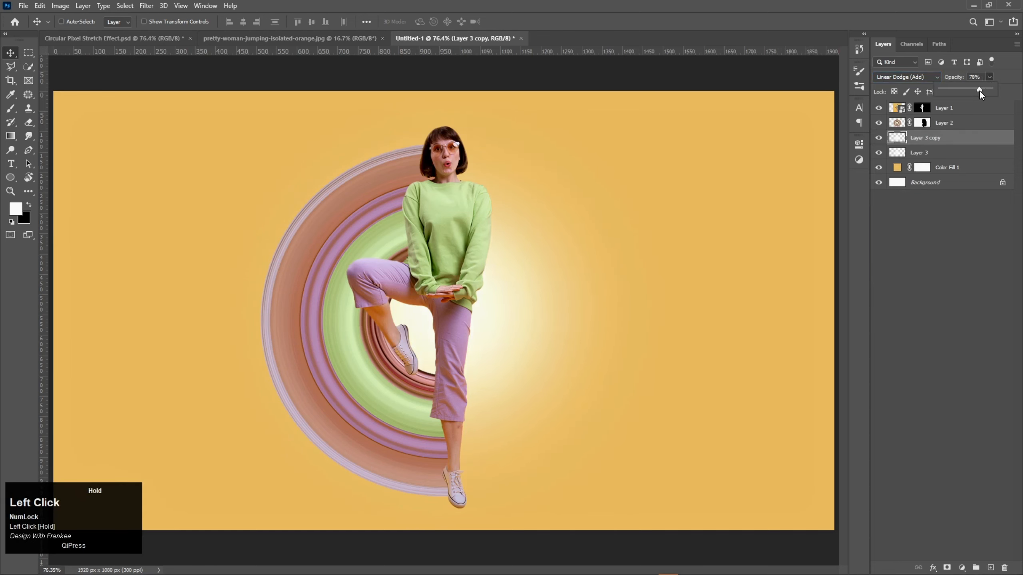
- Nudge both glow layers slightly, and move the woman and ring layers together to the right over the glow
{"action": "left_click", "coordinate": [962, 153], "text": "ctrl"}
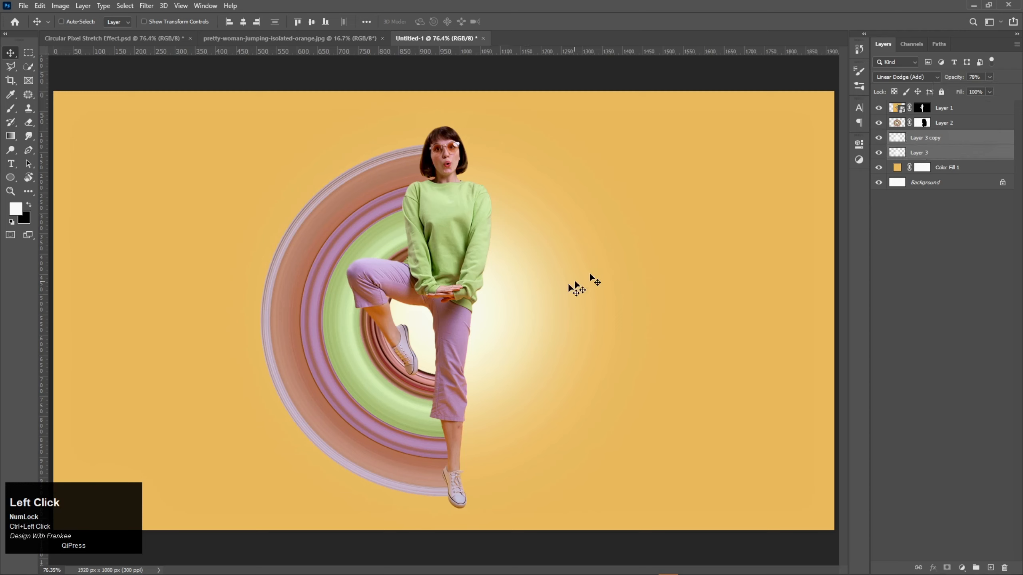
{"action": "left_click_drag", "start_coordinate": [487, 315], "coordinate": [490, 316]}
{"action": "left_click", "coordinate": [923, 123]}
{"action": "left_click", "coordinate": [926, 107], "text": "ctrl"}
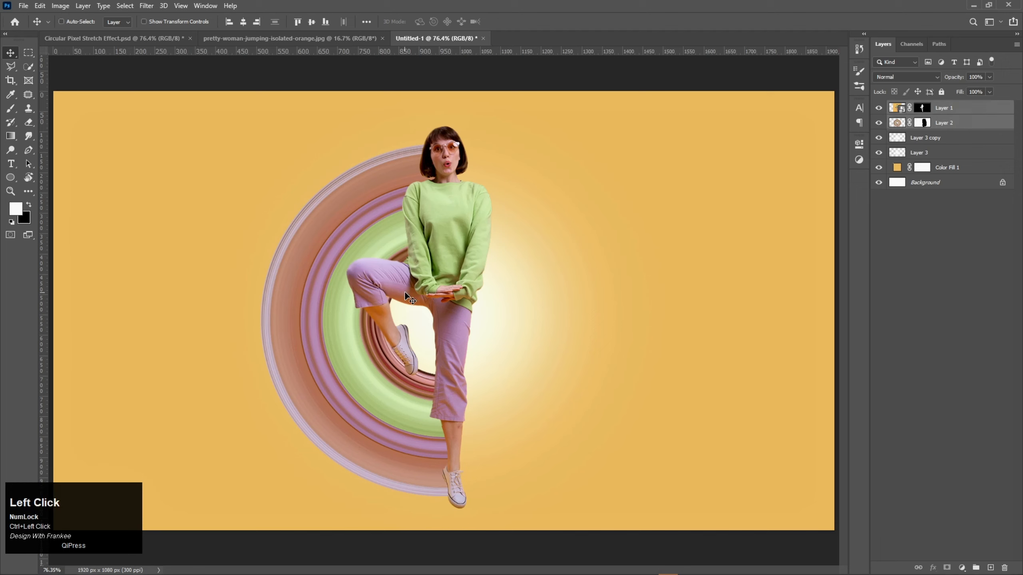
{"action": "left_click_drag", "start_coordinate": [405, 293], "coordinate": [433, 295]}
- Scale both glow layers, Layer 3 and Layer 3 copy, together to about 162% and recentre them behind the woman
{"action": "left_click", "coordinate": [967, 138]}
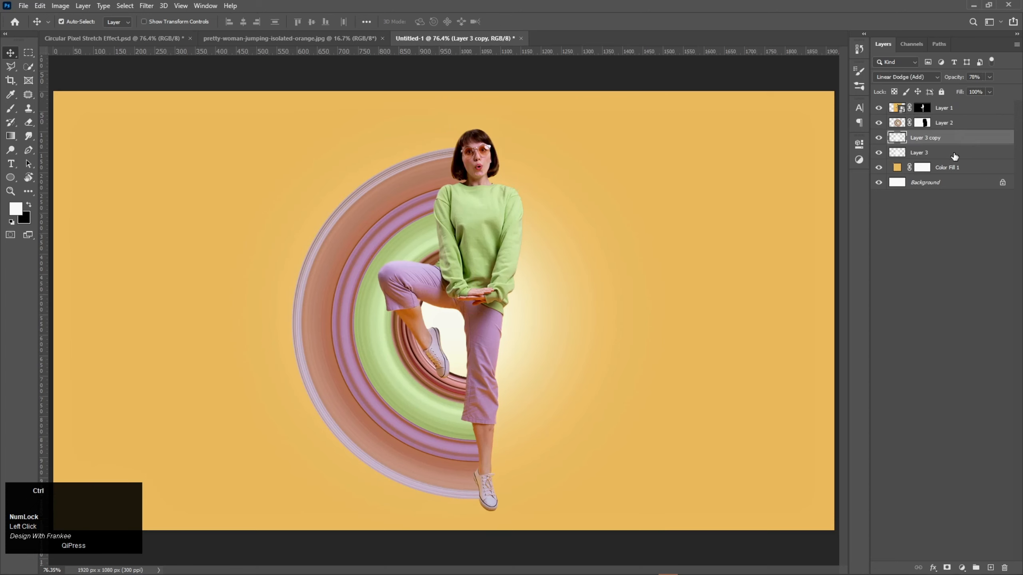
{"action": "left_click", "coordinate": [968, 152], "text": "shift"}
{"action": "left_click_drag", "start_coordinate": [510, 292], "coordinate": [517, 283]}
{"action": "key", "text": "ctrl"}
{"action": "key", "text": "ctrl+t"}
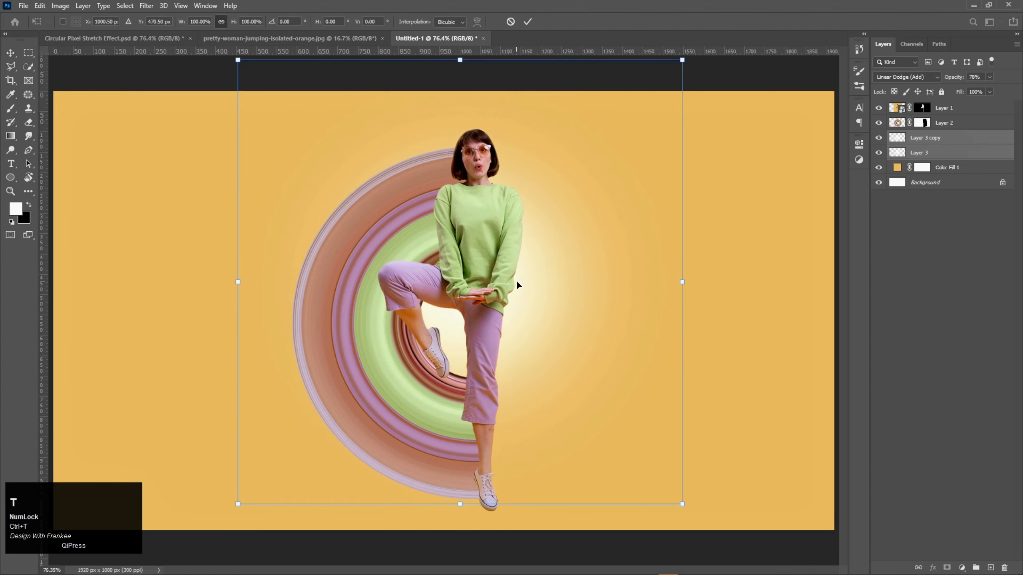
{"action": "left_click_drag", "start_coordinate": [682, 283], "coordinate": [740, 283]}
{"action": "mouse_move", "coordinate": [518, 328]}
{"action": "left_mouse_down"}
{"action": "mouse_move", "coordinate": [506, 254]}
{"action": "mouse_move", "coordinate": [509, 319]}
{"action": "mouse_move", "coordinate": [519, 320]}
{"action": "left_mouse_up"}
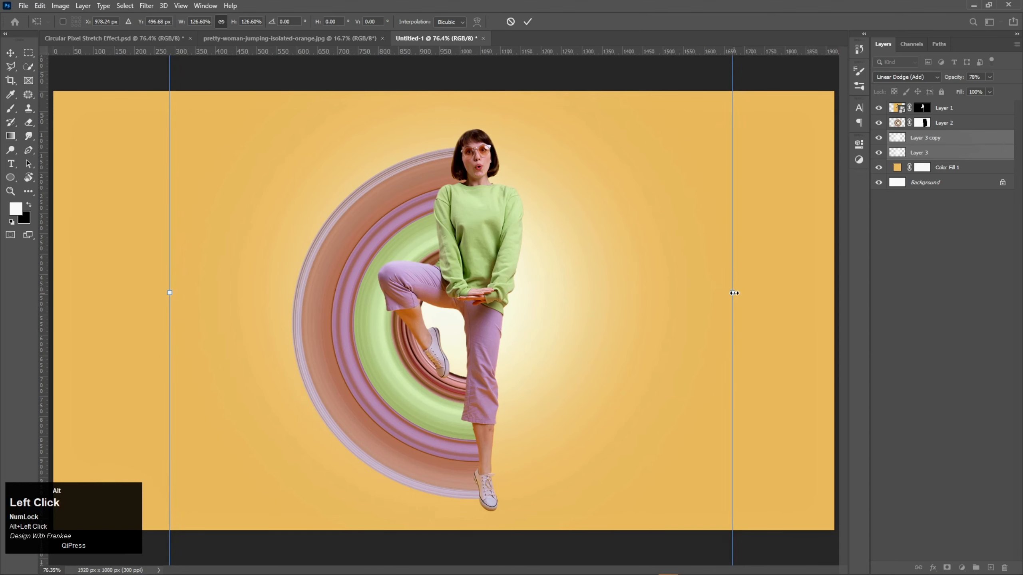
{"action": "left_click_drag", "start_coordinate": [732, 292], "coordinate": [812, 313]}
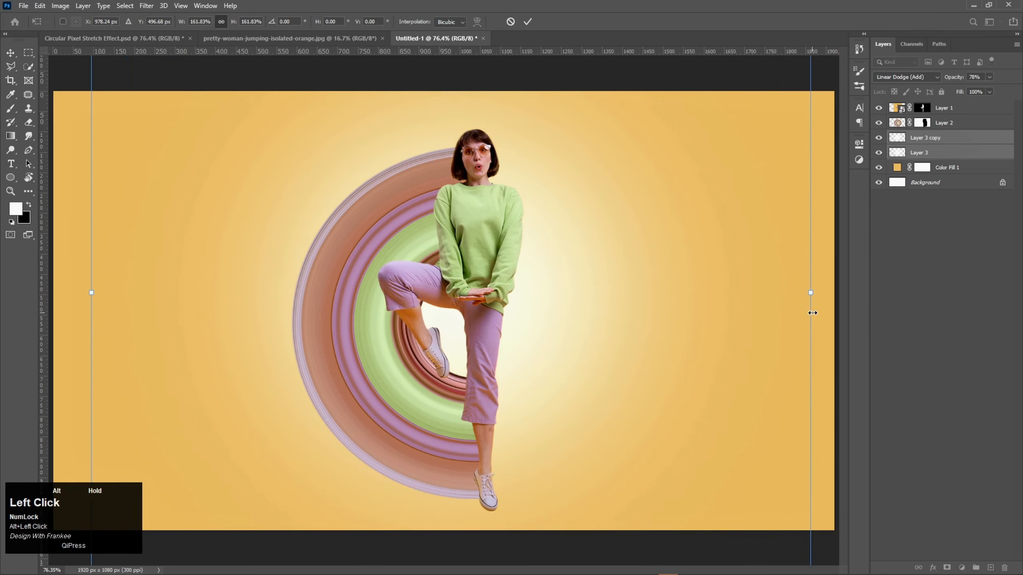
{"action": "left_click_drag", "start_coordinate": [542, 310], "coordinate": [540, 318]}
{"action": "left_click_drag", "start_coordinate": [540, 319], "coordinate": [535, 321]}
{"action": "double_click", "coordinate": [535, 321]}
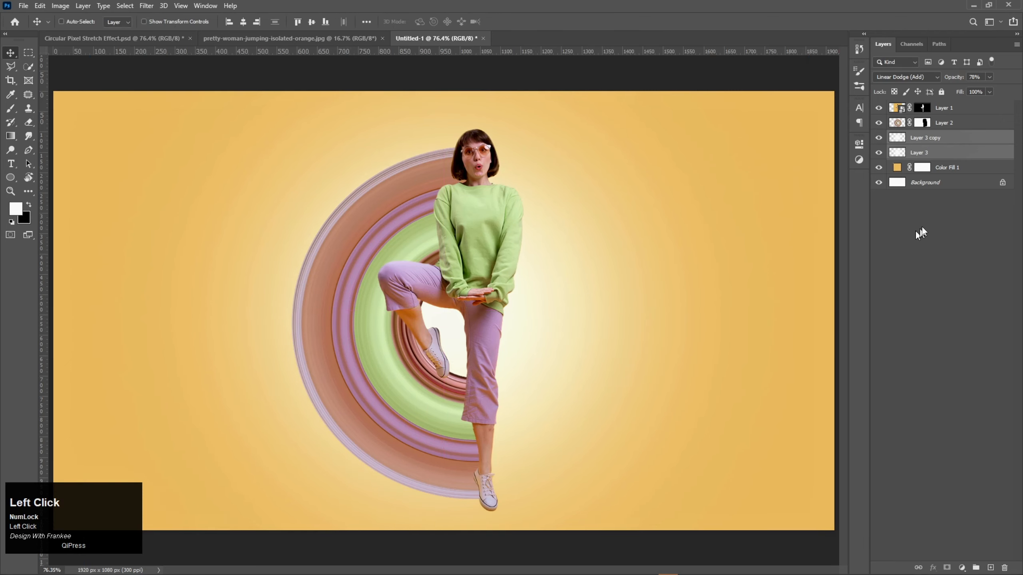
- Add a Drop Shadow to the woman's layer, placing it at a 46° angle and 24 px distance
{"action": "left_click", "coordinate": [965, 126]}
{"action": "left_click", "coordinate": [957, 112]}
{"action": "right_click", "coordinate": [957, 113]}
{"action": "left_click", "coordinate": [957, 110]}
{"action": "double_click", "coordinate": [954, 115]}
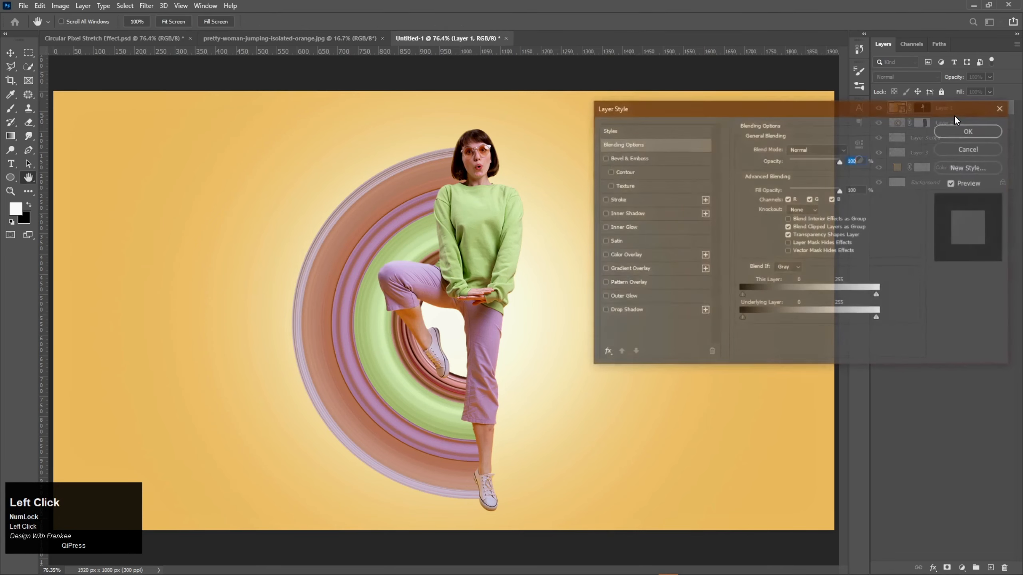
{"action": "left_click", "coordinate": [626, 310]}
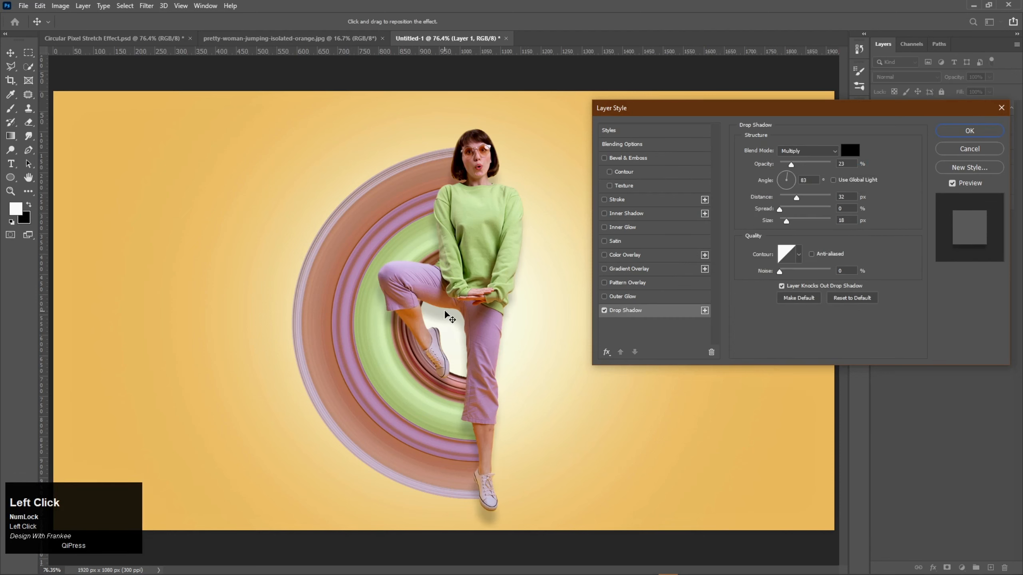
{"action": "left_click_drag", "start_coordinate": [444, 309], "coordinate": [440, 306]}
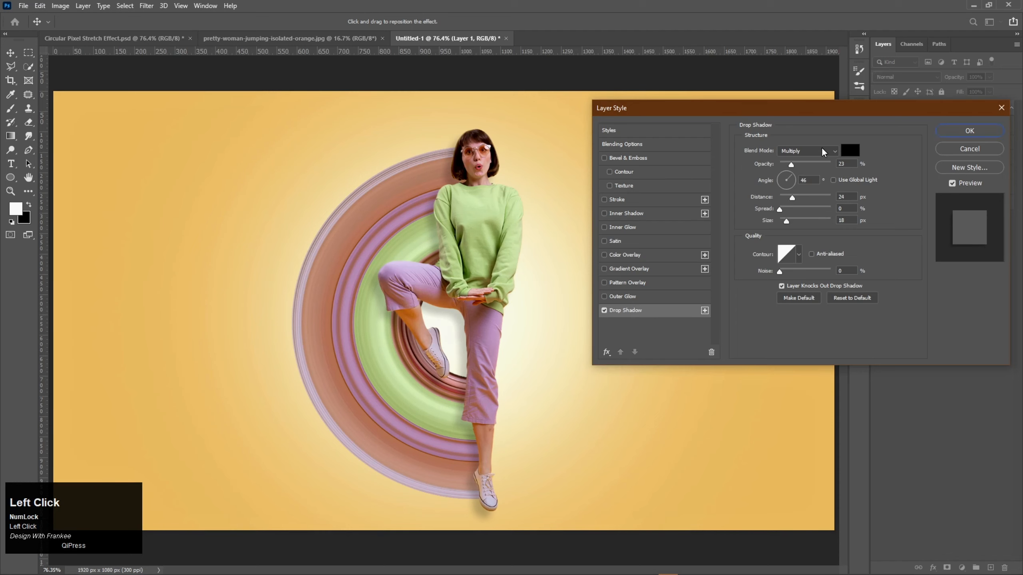
- Set the woman's drop shadow to Multiply with 26% opacity and 11 px size, and apply the layer style
{"action": "left_click", "coordinate": [821, 151]}
{"action": "left_click", "coordinate": [809, 192]}
{"action": "scroll", "coordinate": [846, 165], "scroll_direction": "up", "scroll_amount": 1}
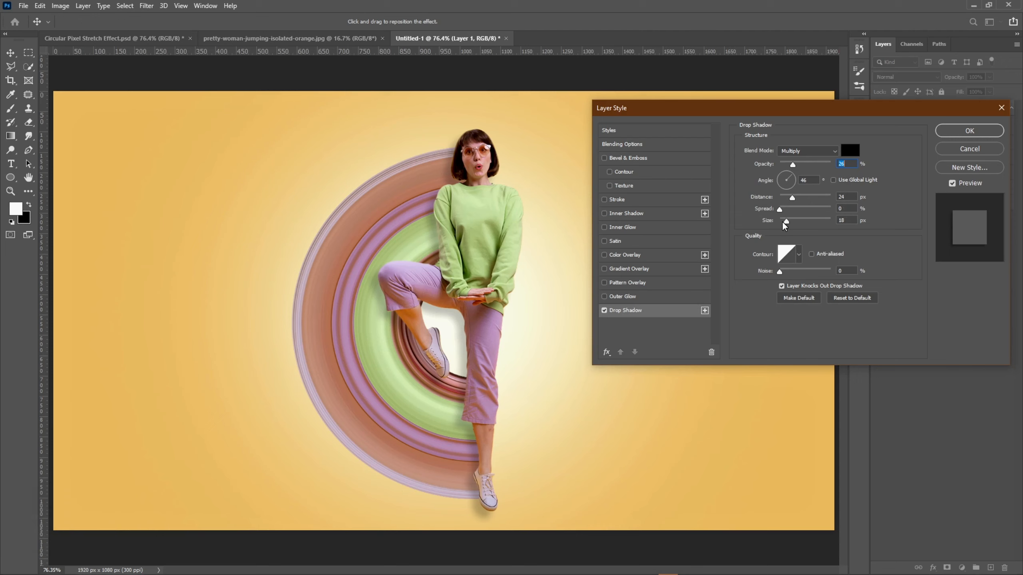
{"action": "left_click_drag", "start_coordinate": [783, 223], "coordinate": [784, 220]}
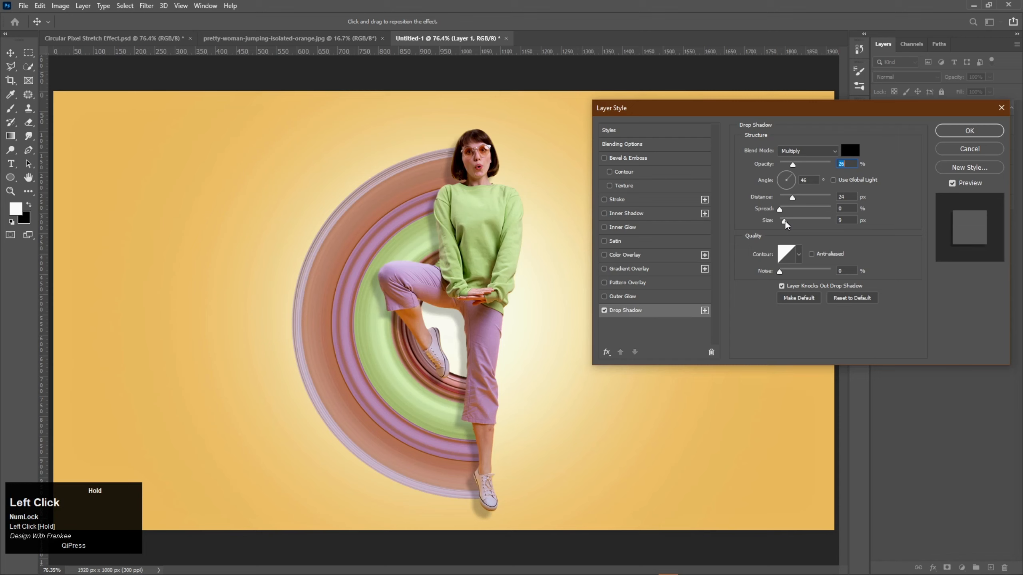
{"action": "left_click_drag", "start_coordinate": [785, 221], "coordinate": [785, 221]}
{"action": "scroll", "coordinate": [851, 225], "scroll_direction": "up", "scroll_amount": 1}
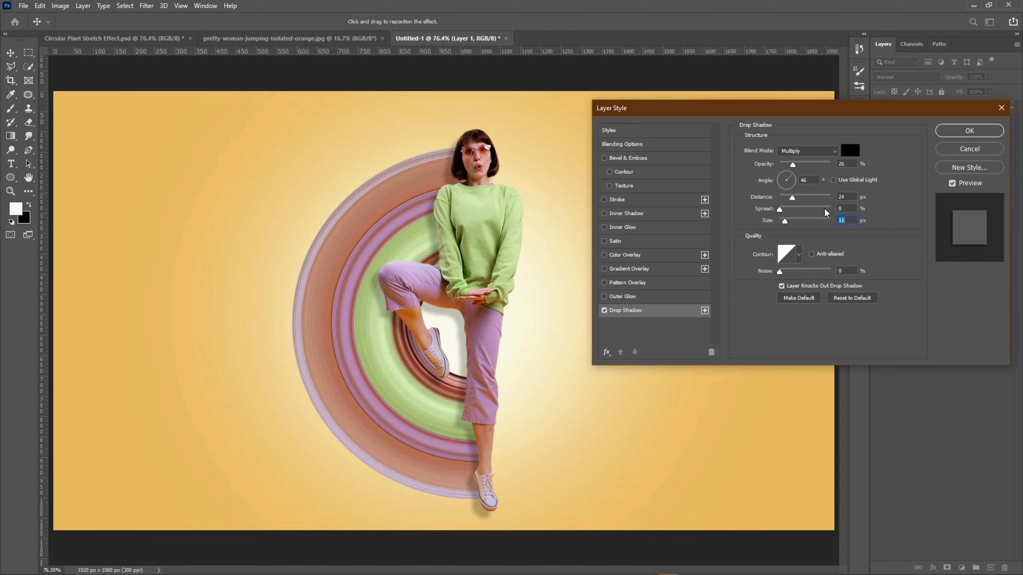
{"action": "left_click", "coordinate": [966, 133]}
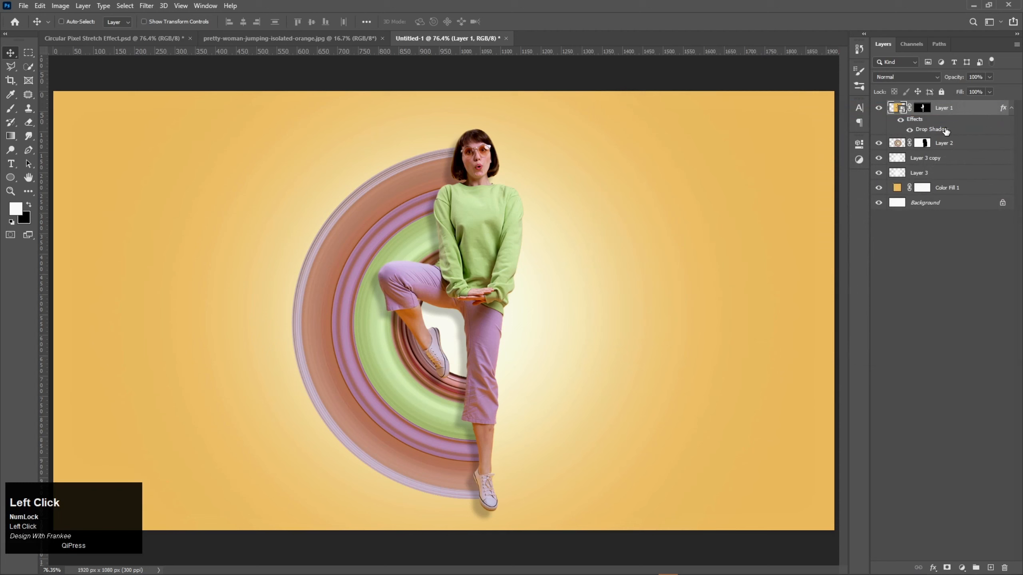
- Separate the woman's drop shadow onto its own layer and add a layer mask to that layer
{"action": "right_click", "coordinate": [946, 132]}
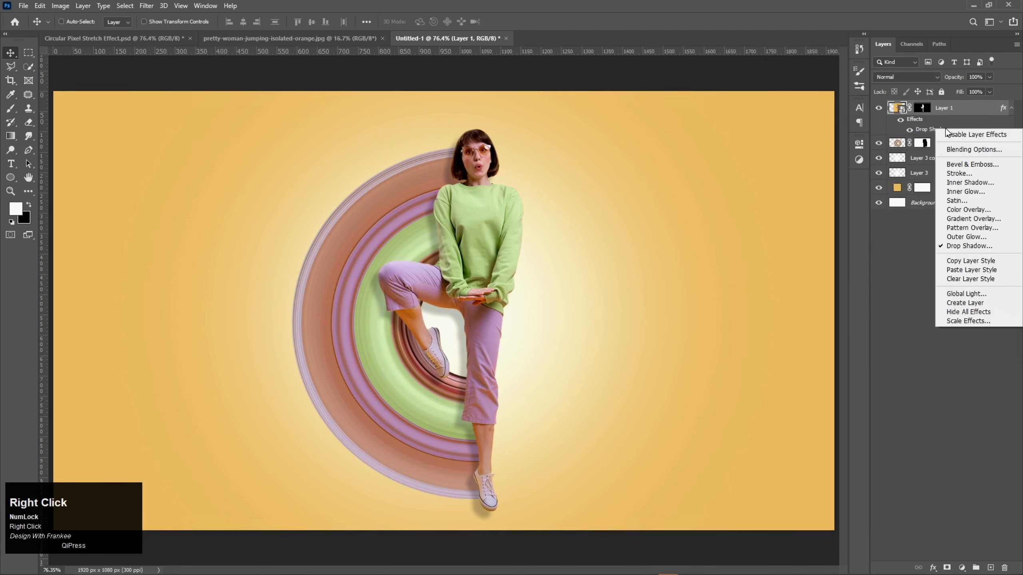
{"action": "left_click", "coordinate": [963, 303]}
{"action": "left_click", "coordinate": [469, 219]}
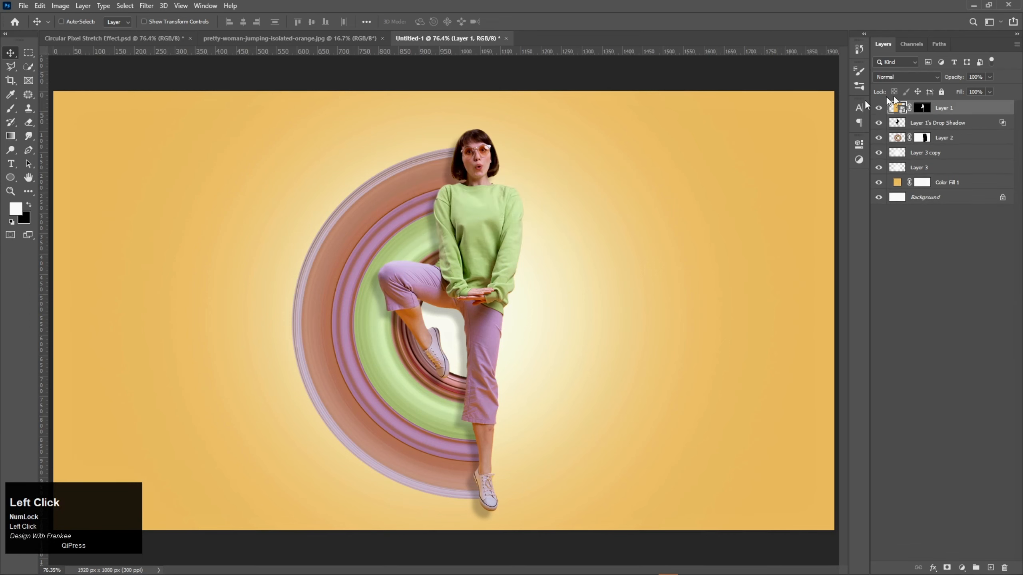
{"action": "left_click", "coordinate": [922, 126]}
{"action": "left_click", "coordinate": [878, 124]}
{"action": "left_click", "coordinate": [878, 124]}
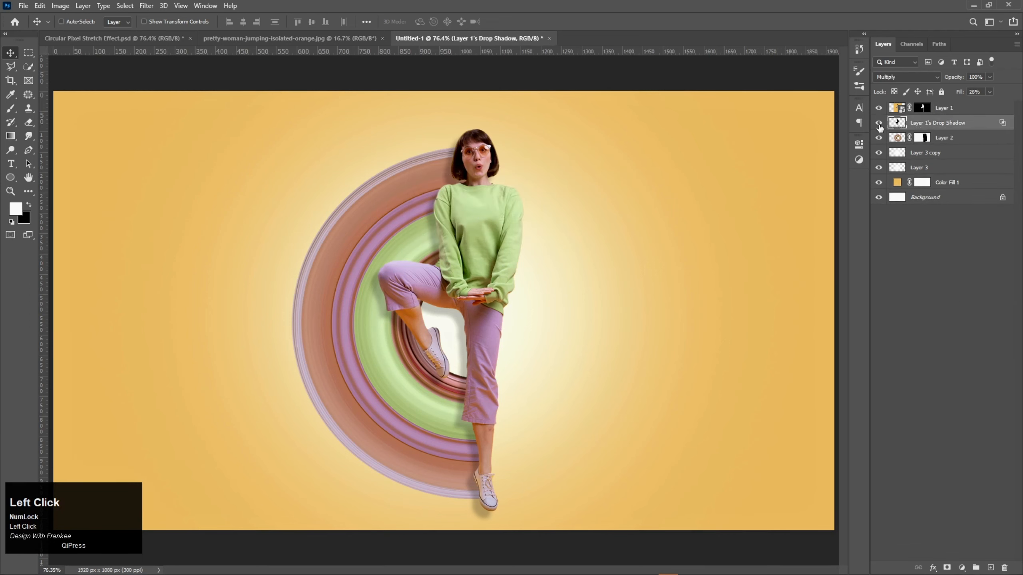
{"action": "left_click", "coordinate": [947, 566]}
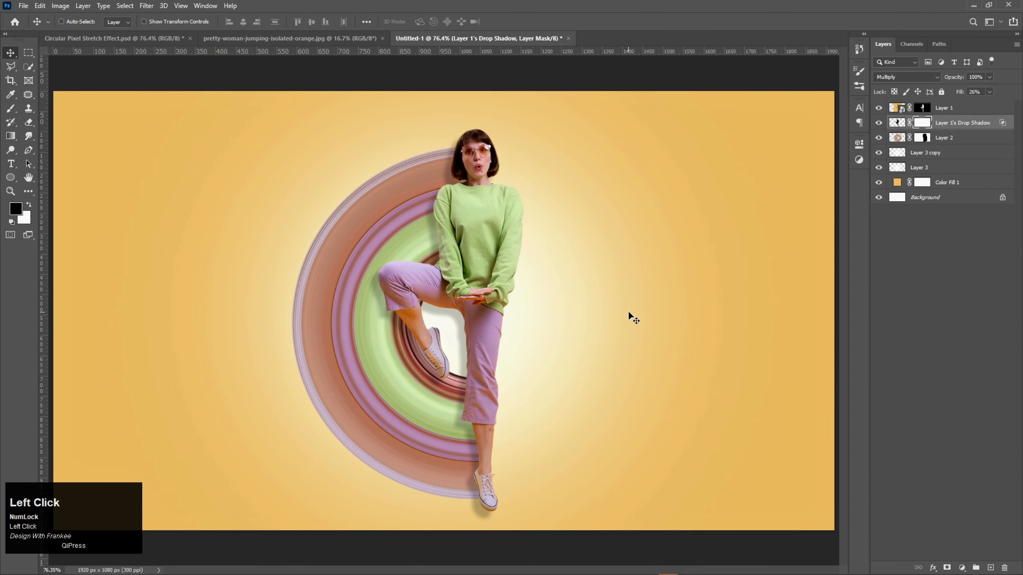
- Mask out the shadow around the head, right sleeve, shoe and upper standing leg with a soft round 221 px black brush
{"action": "key", "text": "b"}
{"action": "right_click", "coordinate": [594, 308]}
{"action": "left_click", "coordinate": [655, 389]}
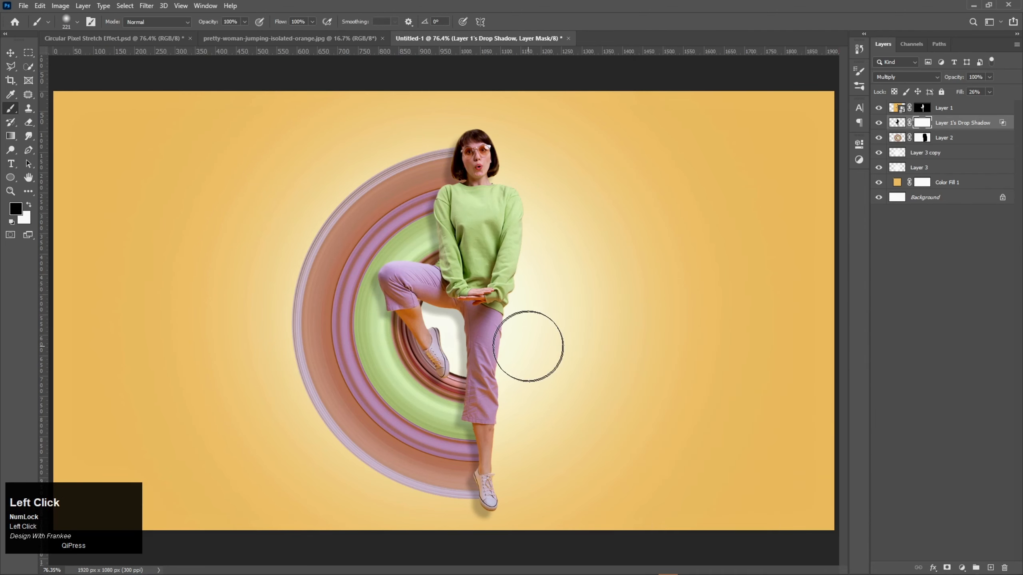
{"action": "scroll", "coordinate": [526, 345], "scroll_direction": "up", "scroll_amount": 2}
{"action": "left_click_drag", "start_coordinate": [463, 173], "coordinate": [497, 284]}
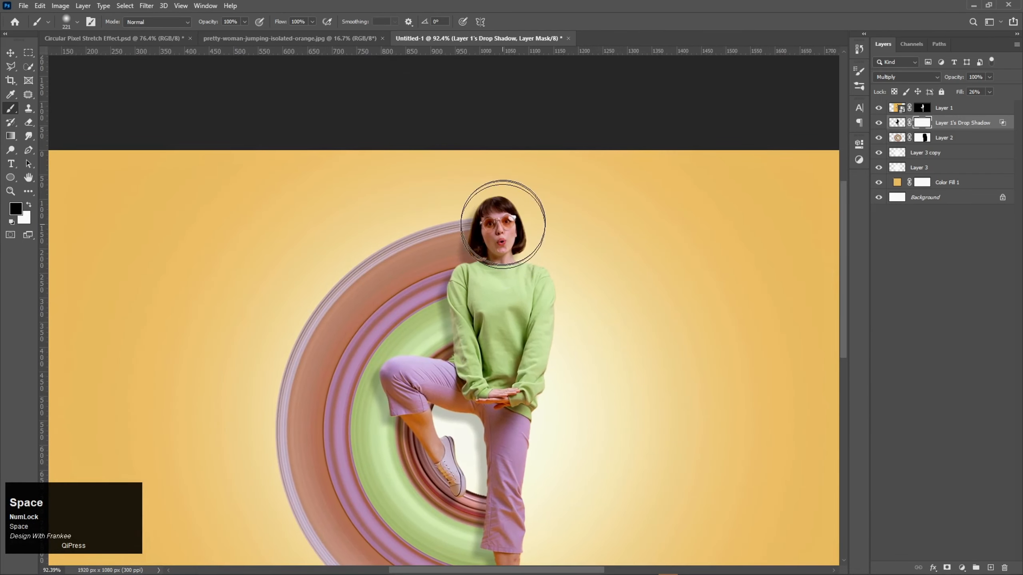
{"action": "left_click", "coordinate": [524, 176]}
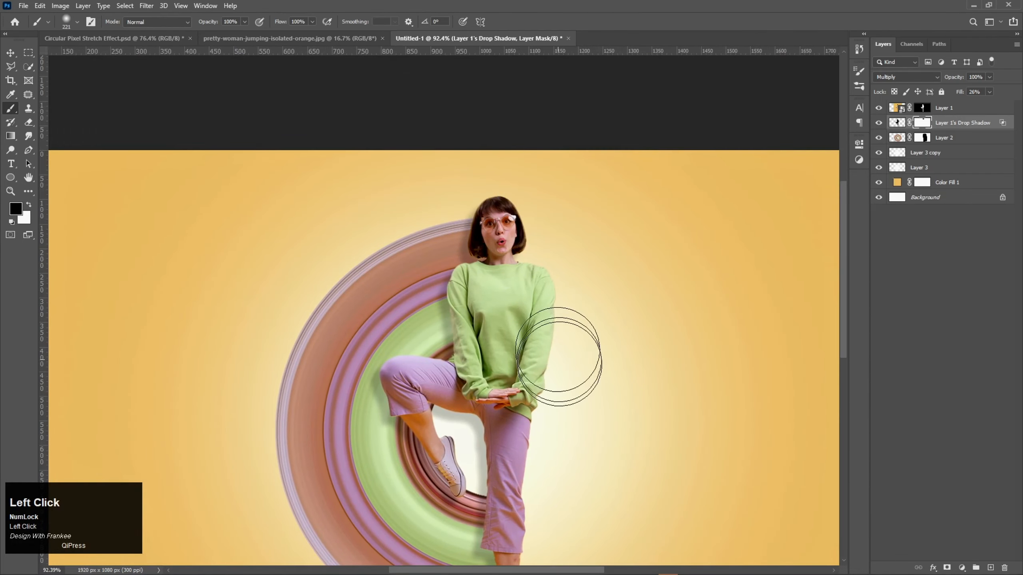
{"action": "left_click_drag", "start_coordinate": [558, 356], "coordinate": [552, 281]}
{"action": "left_click_drag", "start_coordinate": [529, 343], "coordinate": [508, 244]}
{"action": "left_click_drag", "start_coordinate": [504, 459], "coordinate": [501, 466]}
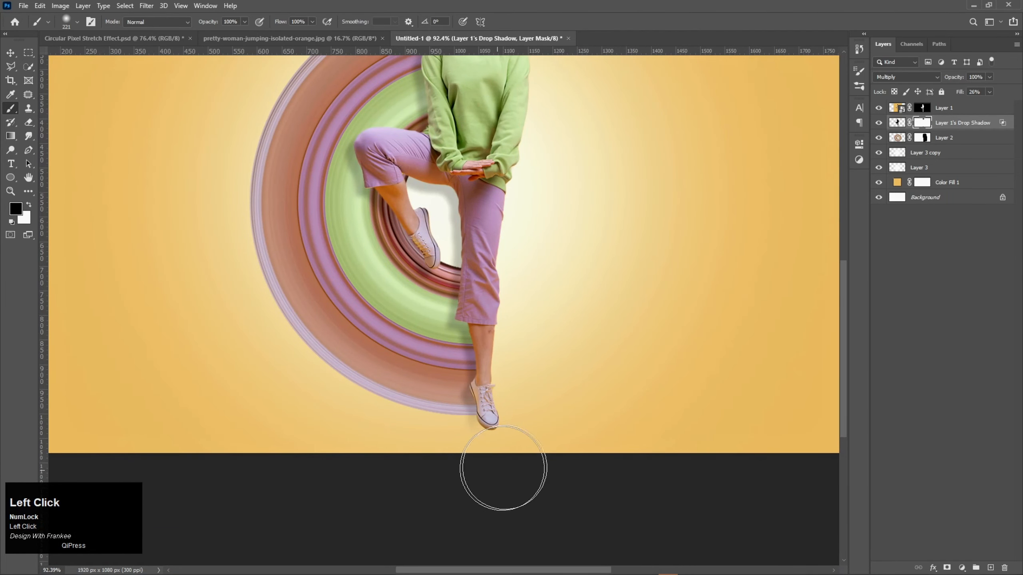
{"action": "left_click_drag", "start_coordinate": [548, 149], "coordinate": [569, 247]}
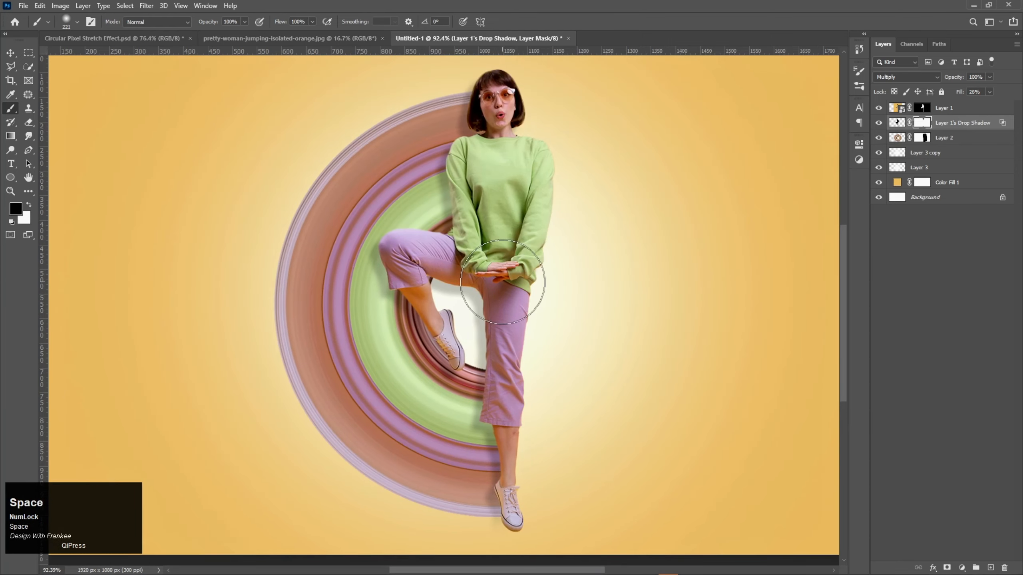
{"action": "left_click_drag", "start_coordinate": [503, 282], "coordinate": [514, 329]}
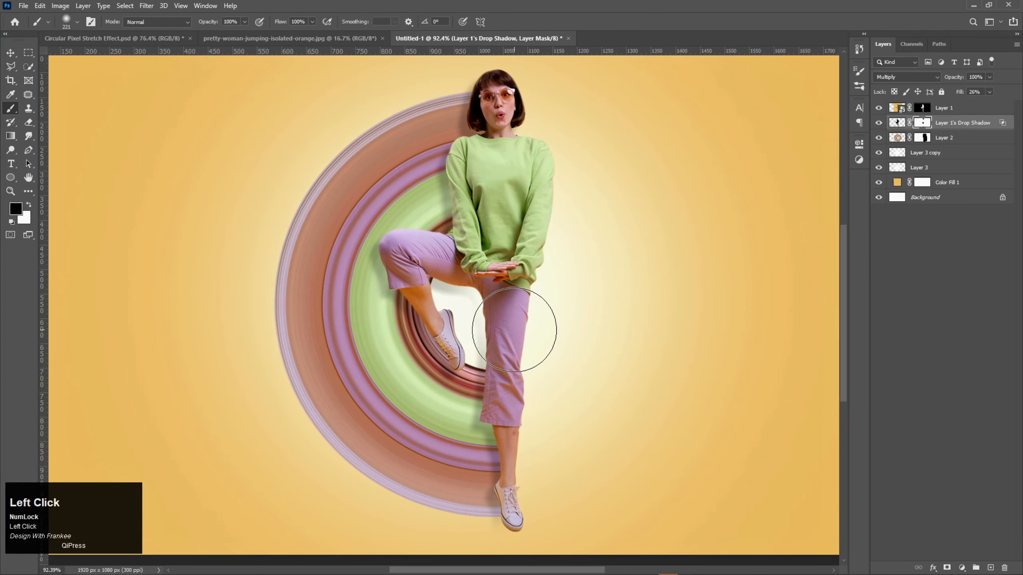
- Reduce the soft brush to 107 px and mask out the remaining shadow in the white opening between the legs
{"action": "scroll", "coordinate": [498, 295], "scroll_direction": "up", "scroll_amount": 3}
{"action": "right_click", "coordinate": [497, 296]}
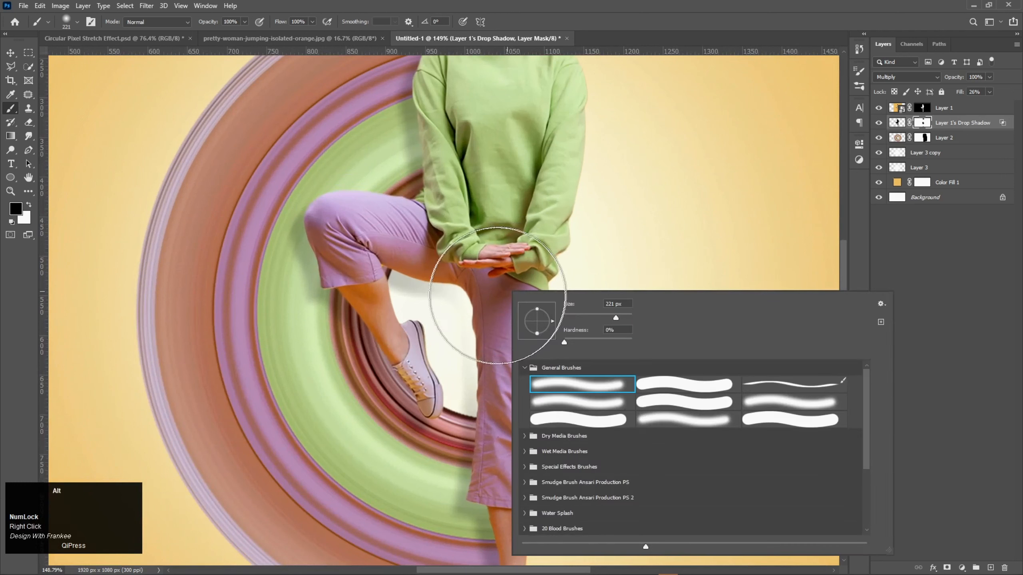
{"action": "left_click", "coordinate": [500, 296]}
{"action": "right_click", "coordinate": [528, 313], "text": "alt"}
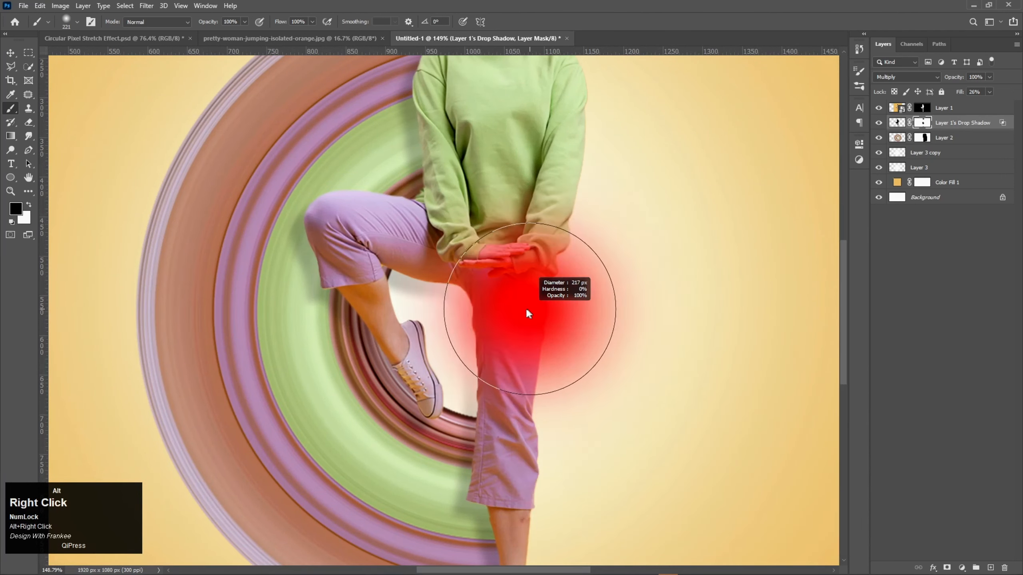
{"action": "left_click_drag", "start_coordinate": [526, 309], "coordinate": [482, 319]}
{"action": "mouse_move", "coordinate": [438, 295]}
{"action": "left_mouse_down"}
{"action": "mouse_move", "coordinate": [471, 296]}
{"action": "mouse_move", "coordinate": [424, 282]}
{"action": "mouse_move", "coordinate": [460, 291]}
{"action": "mouse_move", "coordinate": [496, 378]}
{"action": "mouse_move", "coordinate": [494, 297]}
{"action": "mouse_move", "coordinate": [551, 276]}
{"action": "mouse_move", "coordinate": [572, 252]}
{"action": "mouse_move", "coordinate": [571, 210]}
{"action": "mouse_move", "coordinate": [577, 251]}
{"action": "left_mouse_up"}
{"action": "key", "text": "ctrl+0"}
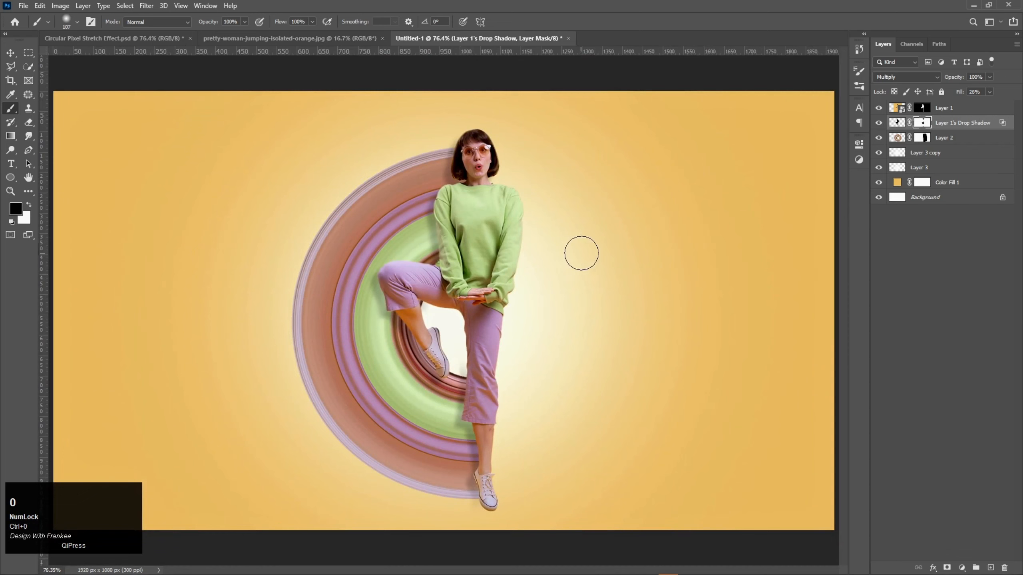
- Mask out the shadow above the head and below the shoe, and compare the image with the shadow layer off and on
{"action": "left_click", "coordinate": [468, 123]}
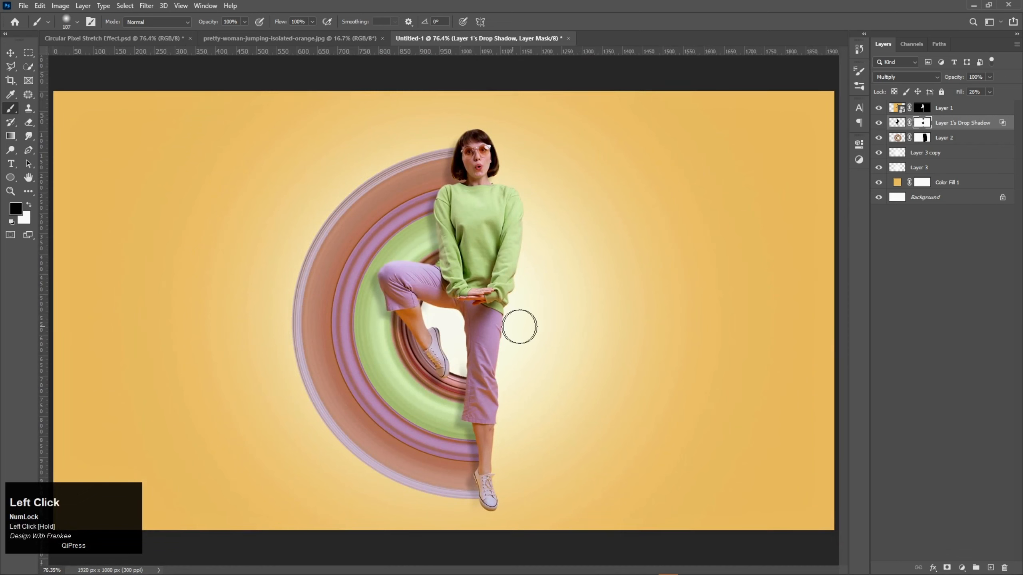
{"action": "left_click_drag", "start_coordinate": [475, 521], "coordinate": [510, 521]}
{"action": "key", "text": "v"}
{"action": "key", "text": "ctrl+0"}
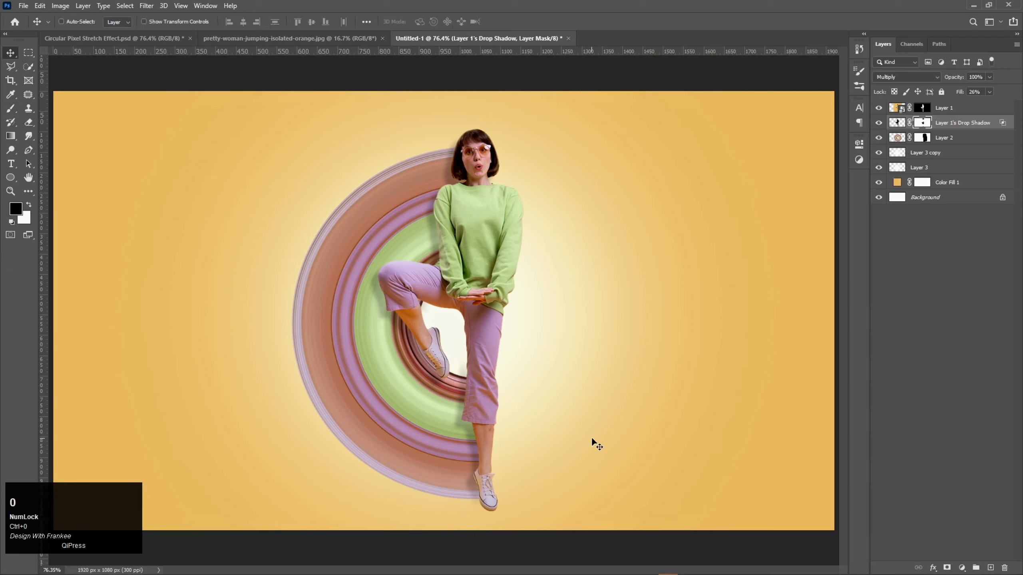
{"action": "left_click", "coordinate": [880, 124]}
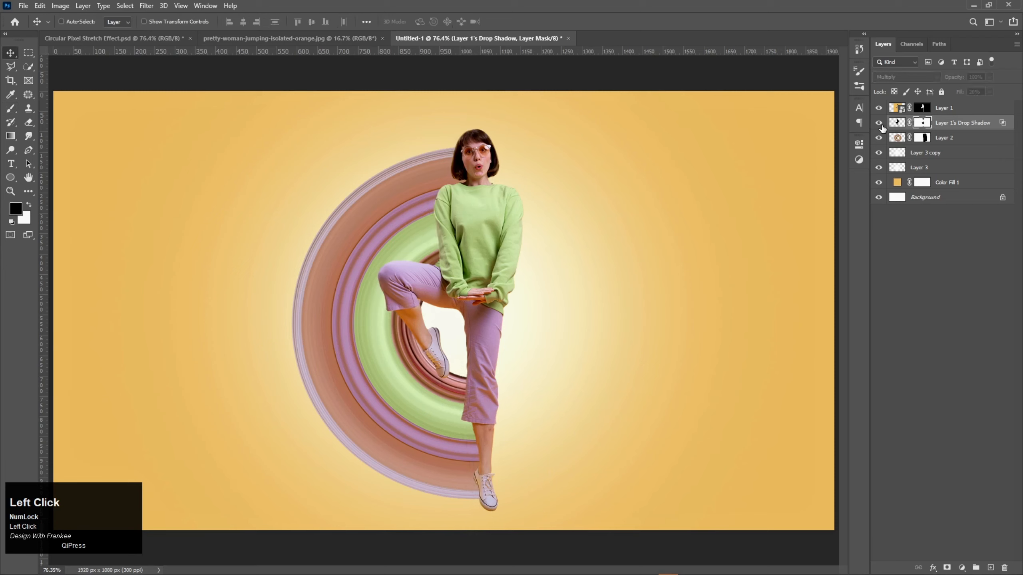
{"action": "left_click", "coordinate": [879, 124]}
- Create a new layer above Layer 3 copy and choose the soft round brush at 0% hardness
{"action": "left_click", "coordinate": [929, 171]}
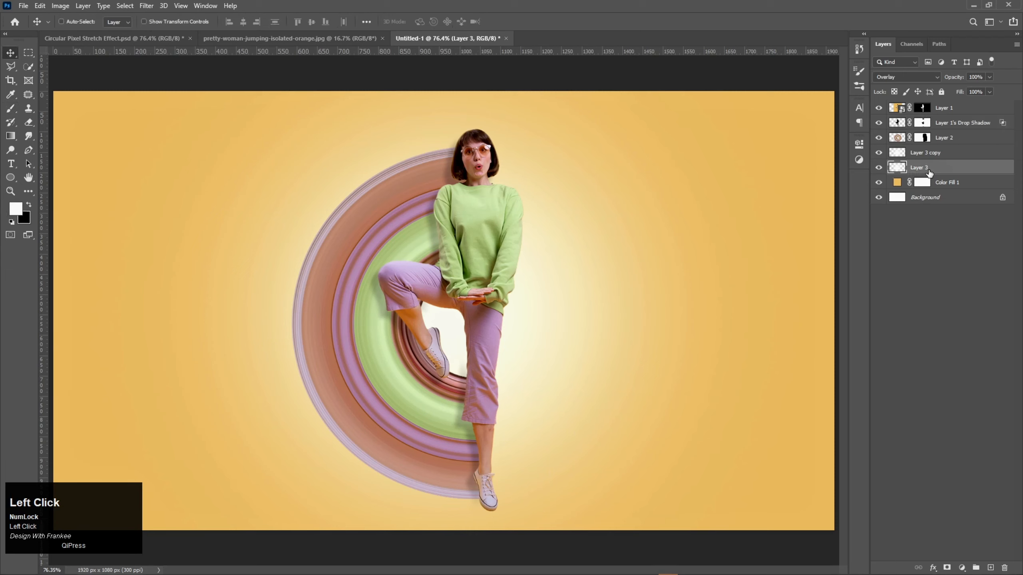
{"action": "left_click", "coordinate": [944, 153]}
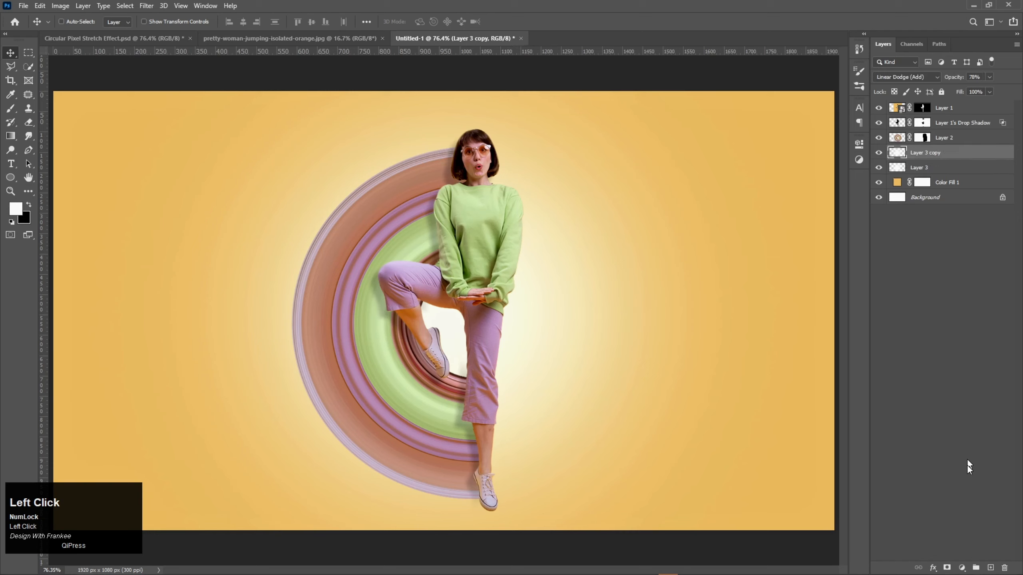
{"action": "left_click", "coordinate": [990, 567]}
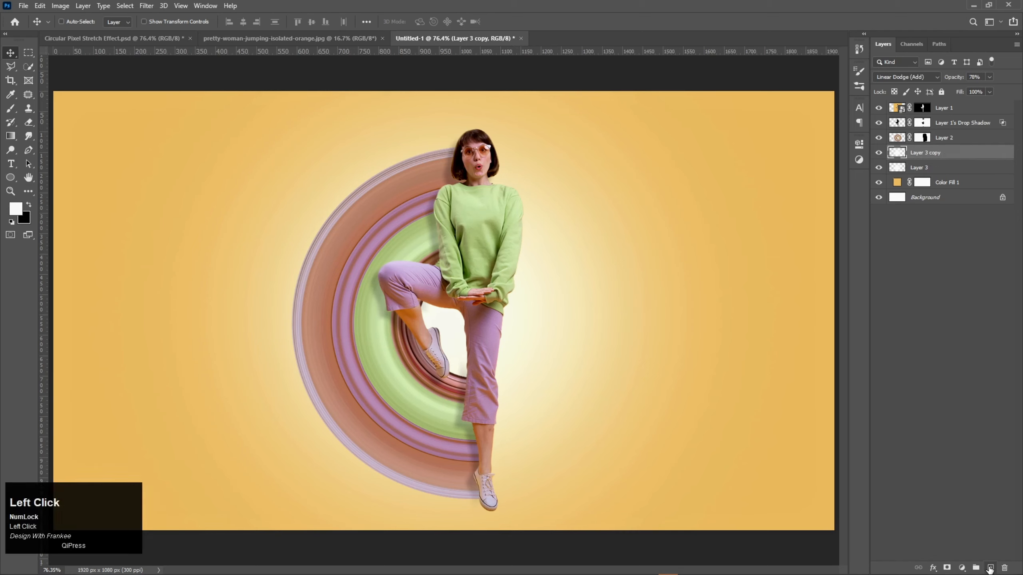
{"action": "key", "text": "b"}
{"action": "right_click", "coordinate": [558, 260]}
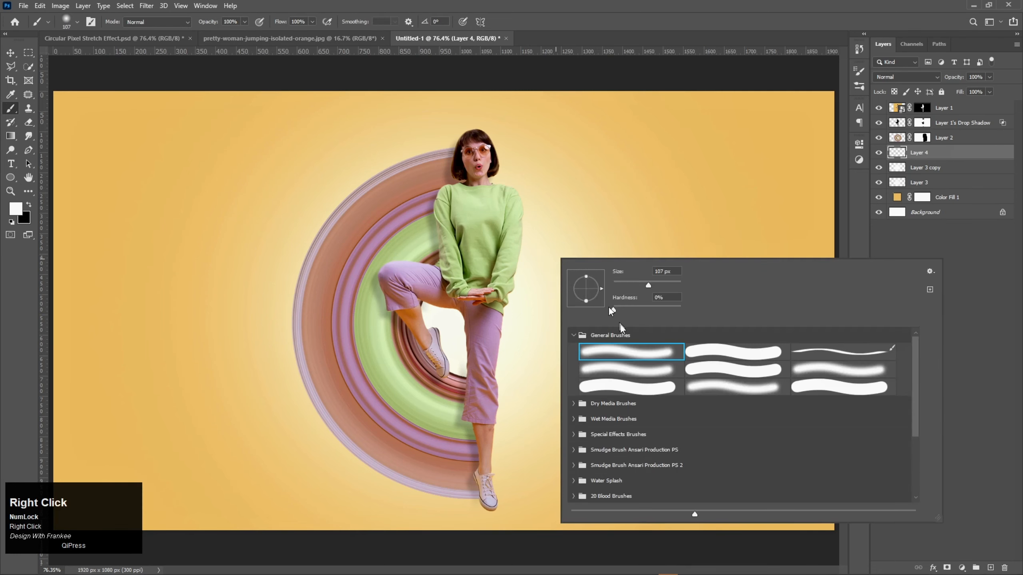
{"action": "double_click", "coordinate": [630, 350]}
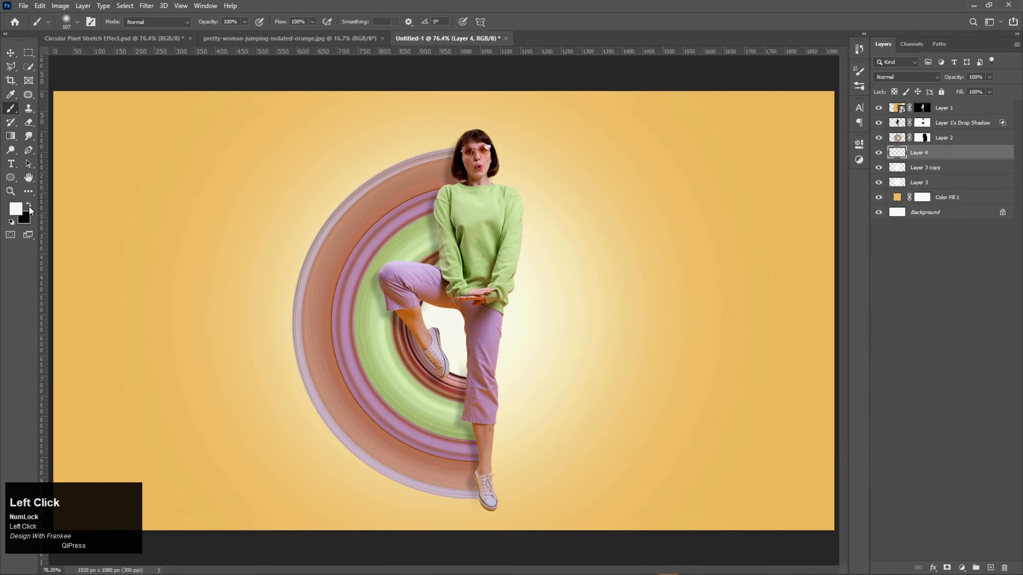
- Set the foreground color to black (000000) for the brush
{"action": "left_click", "coordinate": [29, 205]}
{"action": "left_click", "coordinate": [15, 208]}
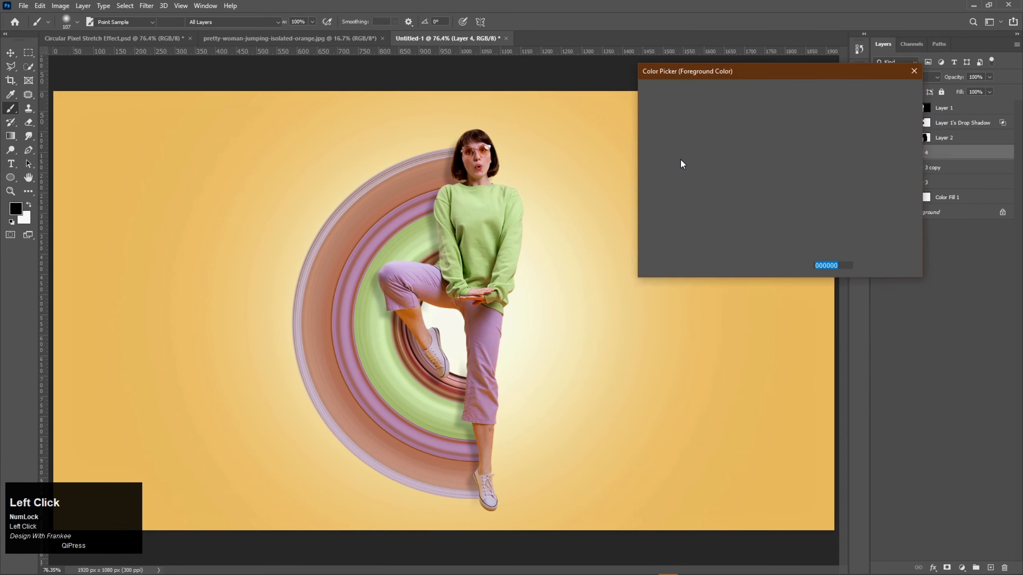
{"action": "mouse_move", "coordinate": [676, 174]}
{"action": "left_mouse_down"}
{"action": "mouse_move", "coordinate": [862, 97]}
{"action": "mouse_move", "coordinate": [645, 231]}
{"action": "left_mouse_up"}
{"action": "left_click", "coordinate": [885, 92]}
{"action": "key", "text": "b"}
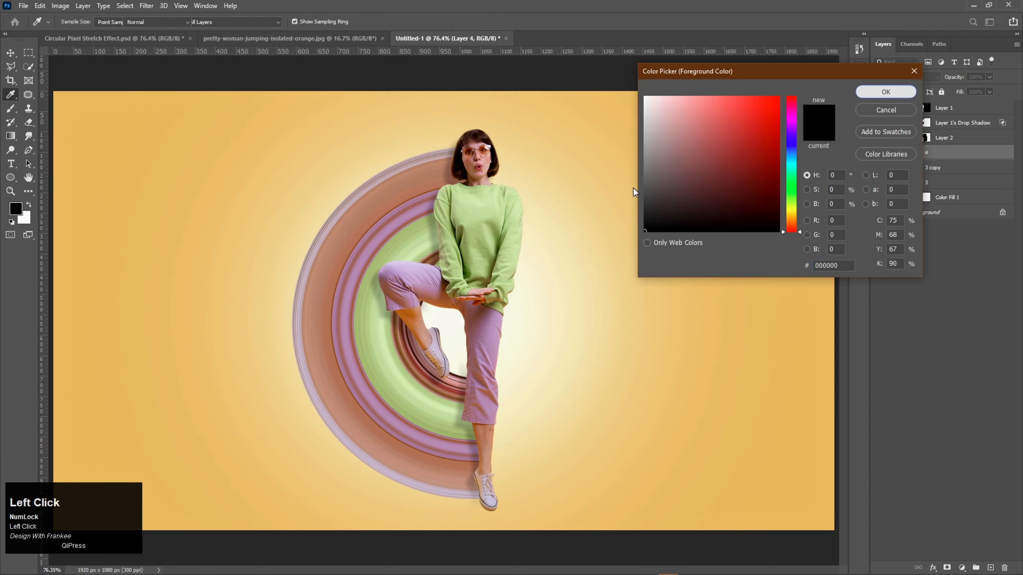
- Paint one soft black dab on Layer 4 in the empty background and transform it into a wide, flat ellipse
{"action": "left_click", "coordinate": [633, 280]}
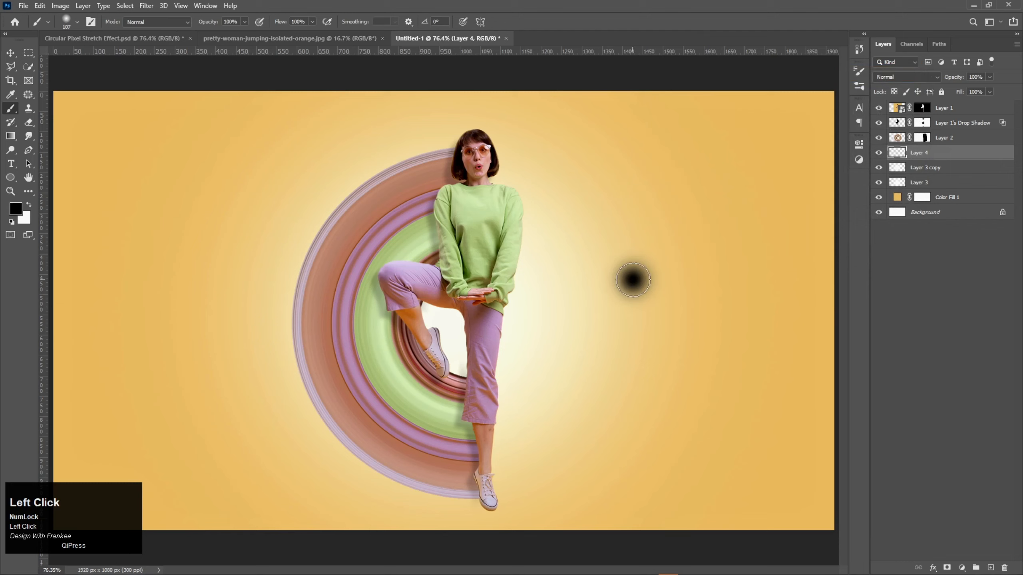
{"action": "key", "text": "v"}
{"action": "key", "text": "ctrl+t"}
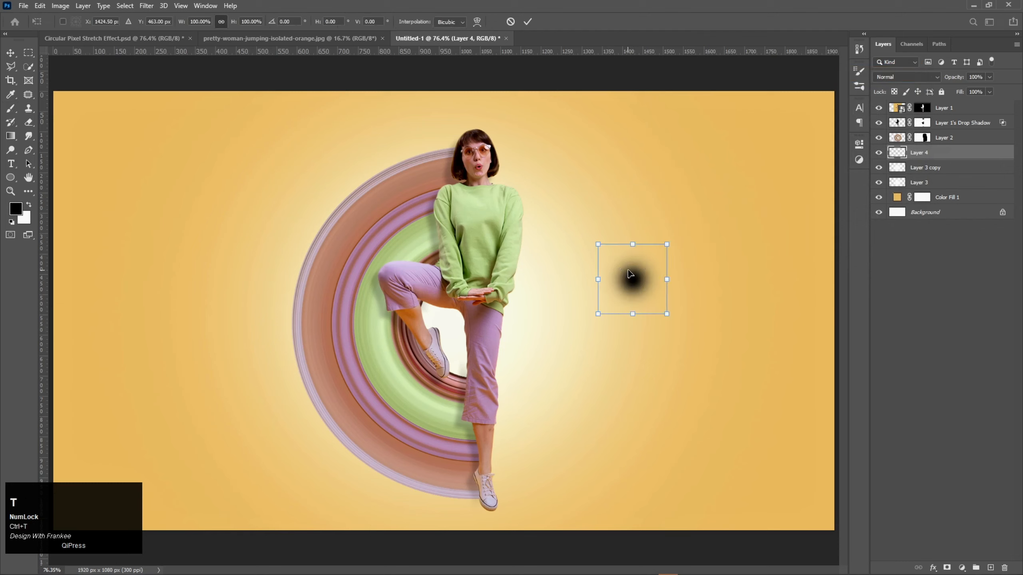
{"action": "left_click_drag", "start_coordinate": [633, 245], "coordinate": [710, 284]}
{"action": "left_click_drag", "start_coordinate": [634, 257], "coordinate": [634, 266]}
{"action": "key", "text": "Return"}
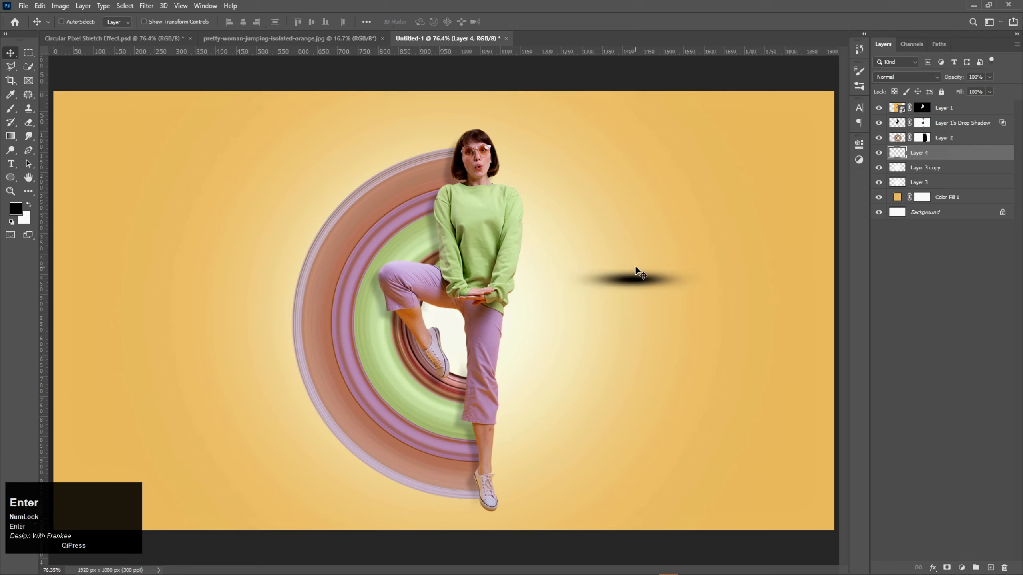
- Move the flattened shadow directly beneath the standing shoe and reduce Layer 4's opacity to 73%
{"action": "key", "text": "v"}
{"action": "left_click_drag", "start_coordinate": [628, 290], "coordinate": [493, 514]}
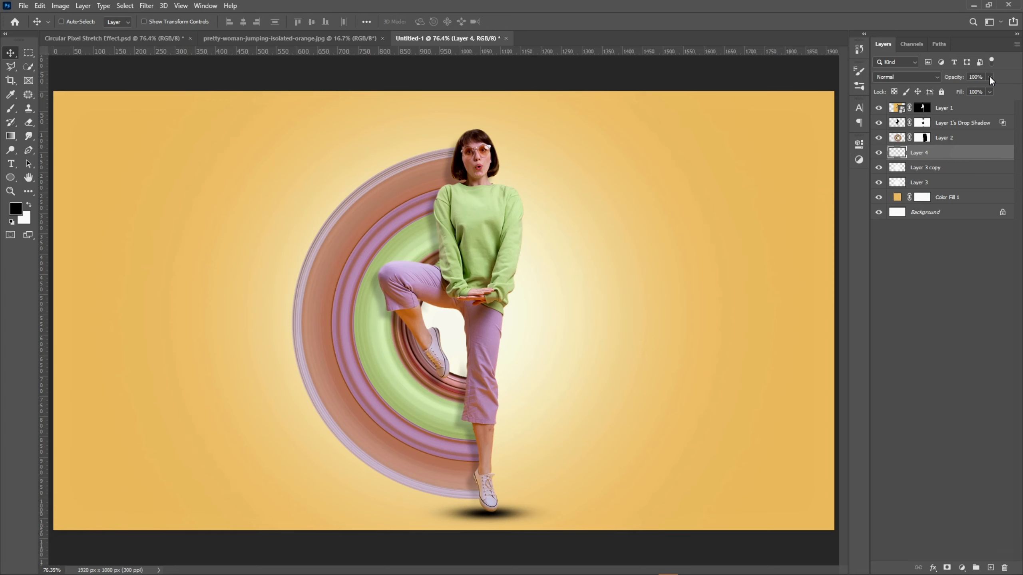
{"action": "left_click", "coordinate": [989, 92]}
{"action": "left_click_drag", "start_coordinate": [987, 90], "coordinate": [979, 88]}
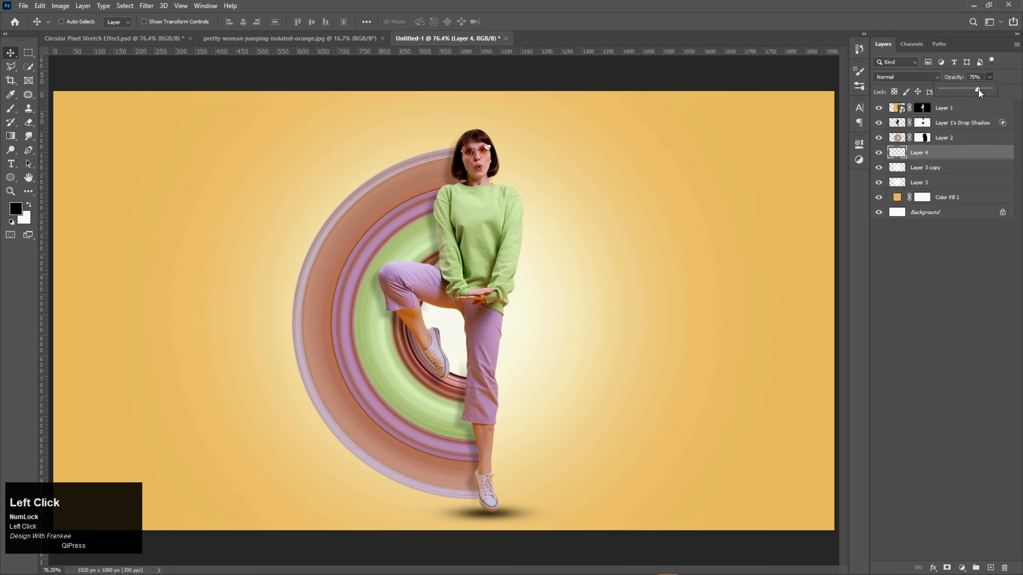
{"action": "left_click_drag", "start_coordinate": [981, 90], "coordinate": [978, 91]}
- Stretch the ground shadow slightly wider on both sides and nudge it sideways under the shoe
{"action": "key", "text": "ctrl"}
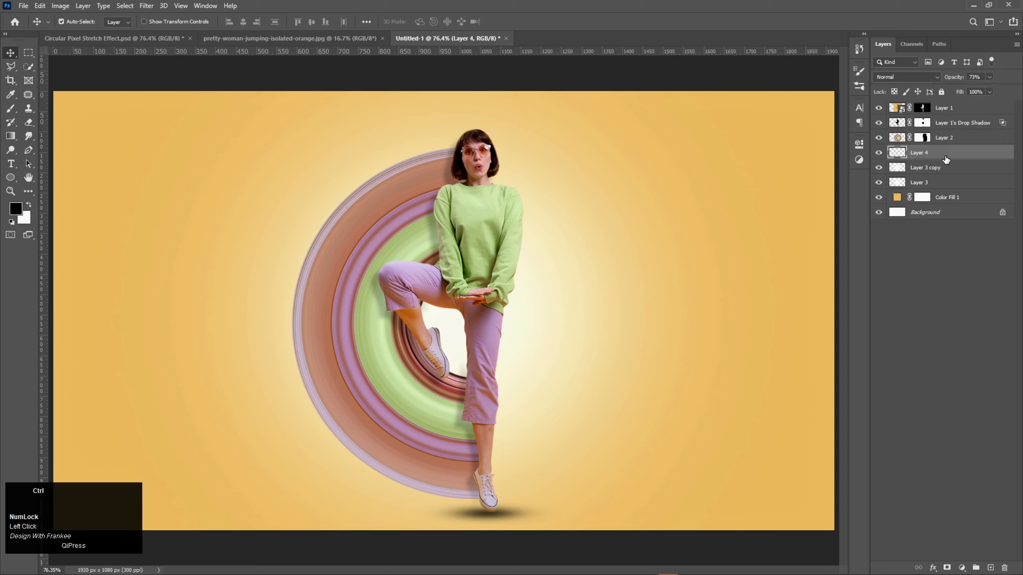
{"action": "key", "text": "ctrl+t"}
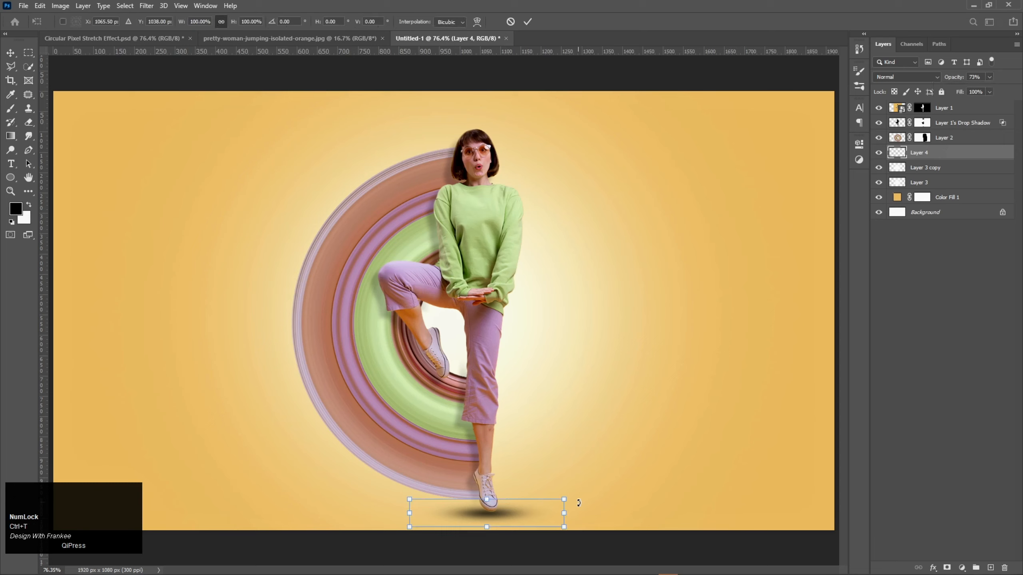
{"action": "left_click_drag", "start_coordinate": [565, 514], "coordinate": [587, 514]}
{"action": "left_click", "coordinate": [609, 507]}
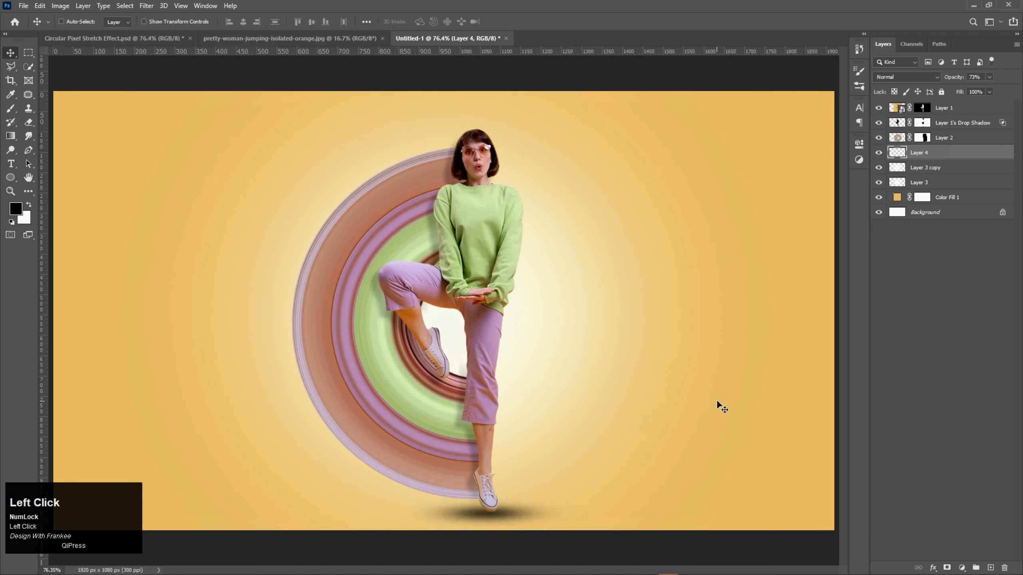
{"action": "key", "text": "Right"}
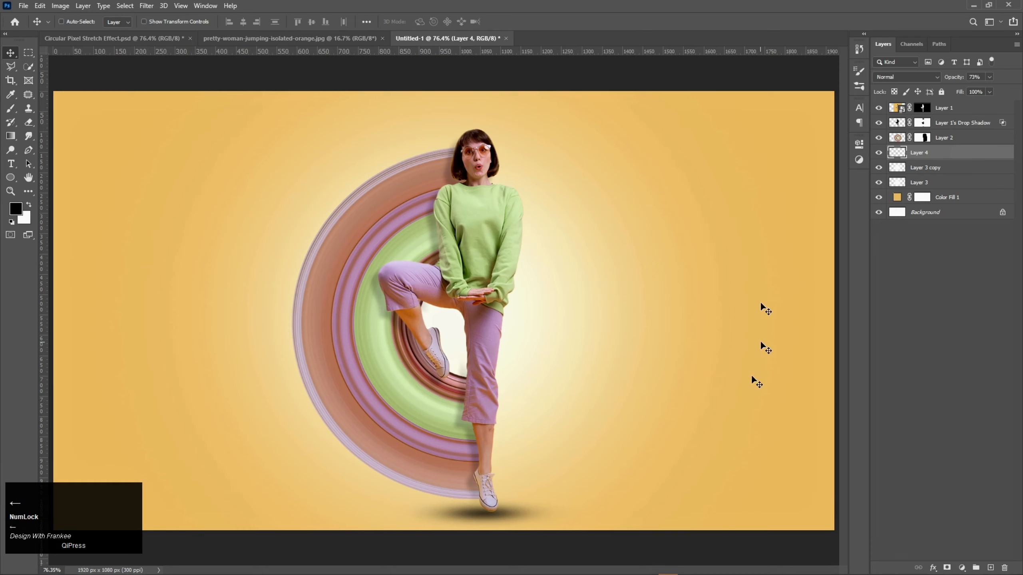
- Raise Layer 4's opacity to 78% and fine-tune the ground shadow's horizontal position under the shoe
{"action": "left_click", "coordinate": [988, 78]}
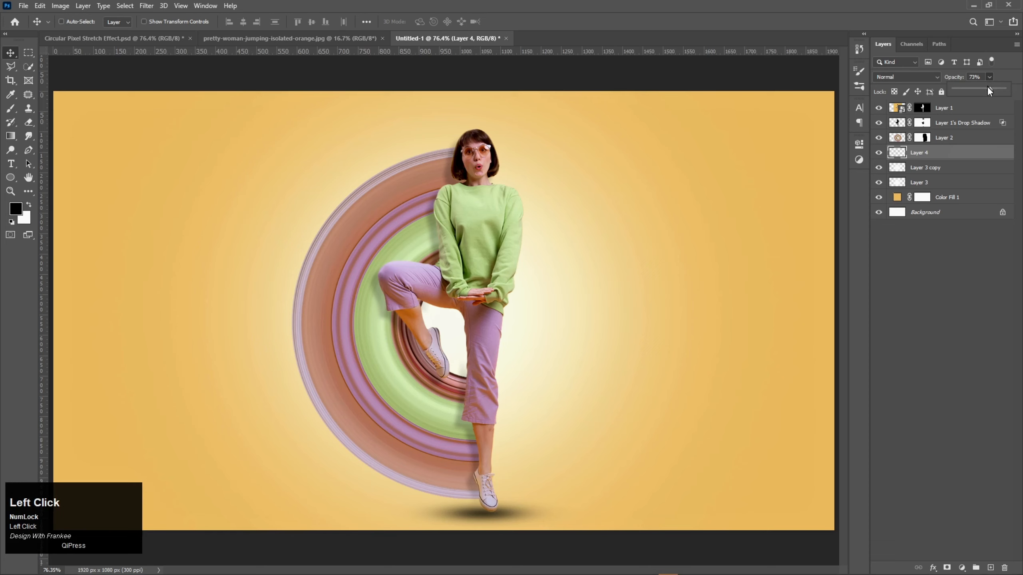
{"action": "left_click_drag", "start_coordinate": [990, 89], "coordinate": [991, 91]}
{"action": "key", "text": "Right"}
{"action": "left_click", "coordinate": [938, 155]}
{"action": "key", "text": "Right"}
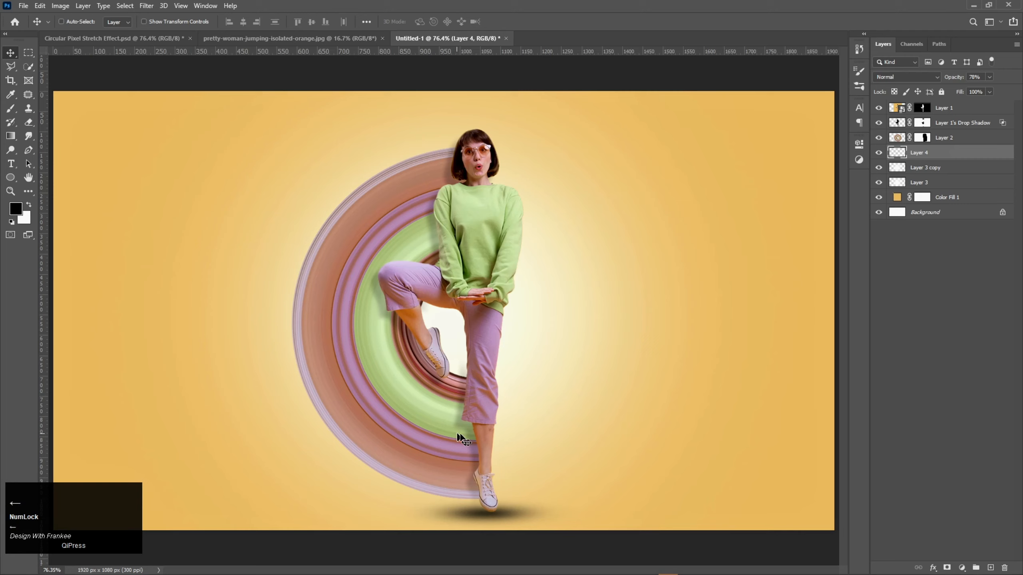
- Add a Brightness/Contrast adjustment layer above Layer 1 and clip it to that layer
{"action": "left_click", "coordinate": [965, 109]}
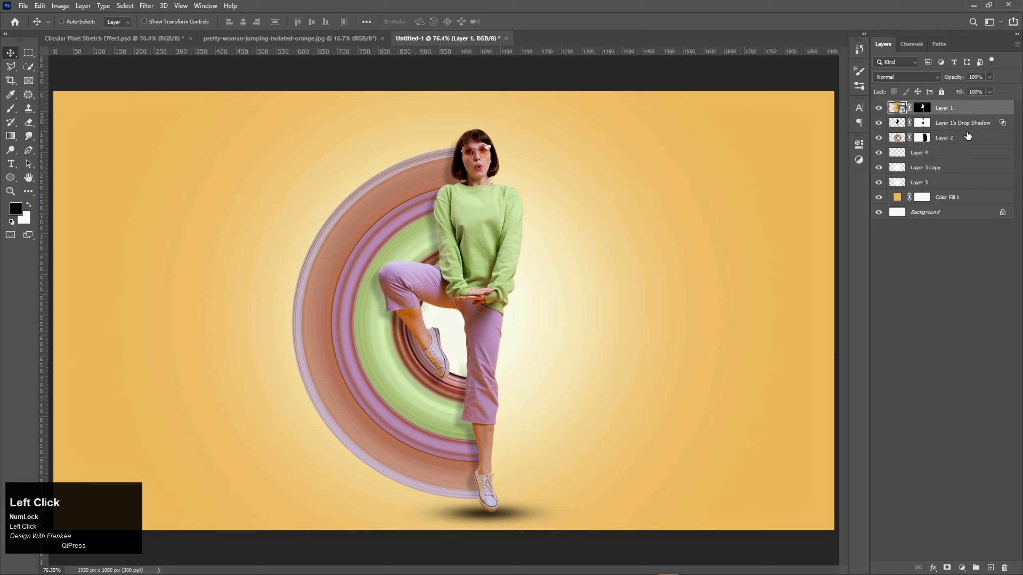
{"action": "left_click", "coordinate": [962, 568]}
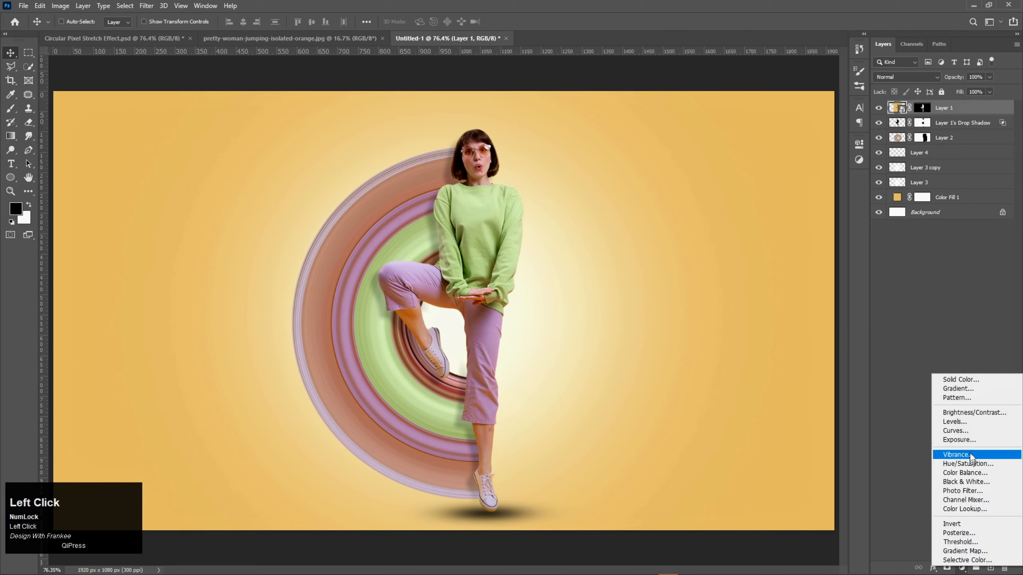
{"action": "left_click", "coordinate": [966, 413]}
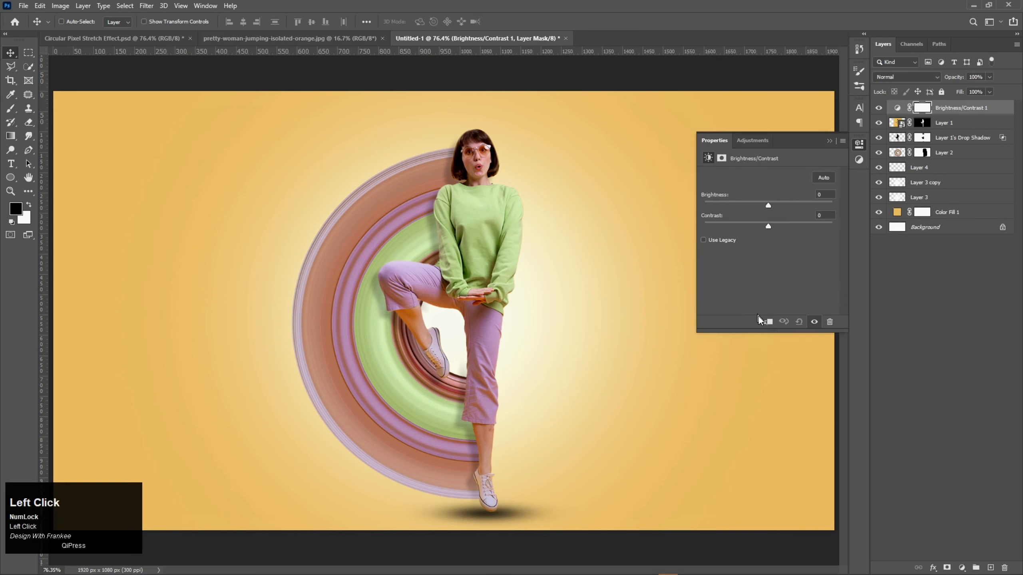
{"action": "left_click", "coordinate": [766, 321]}
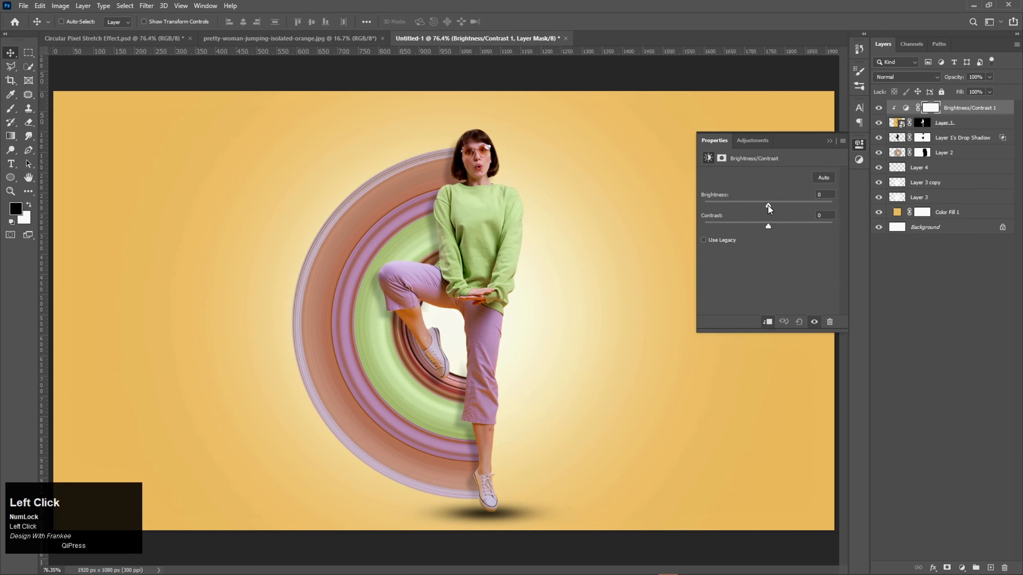
- Set the woman's brightness to 18 and contrast to 5, and close the adjustment settings
{"action": "left_click_drag", "start_coordinate": [769, 205], "coordinate": [769, 205]}
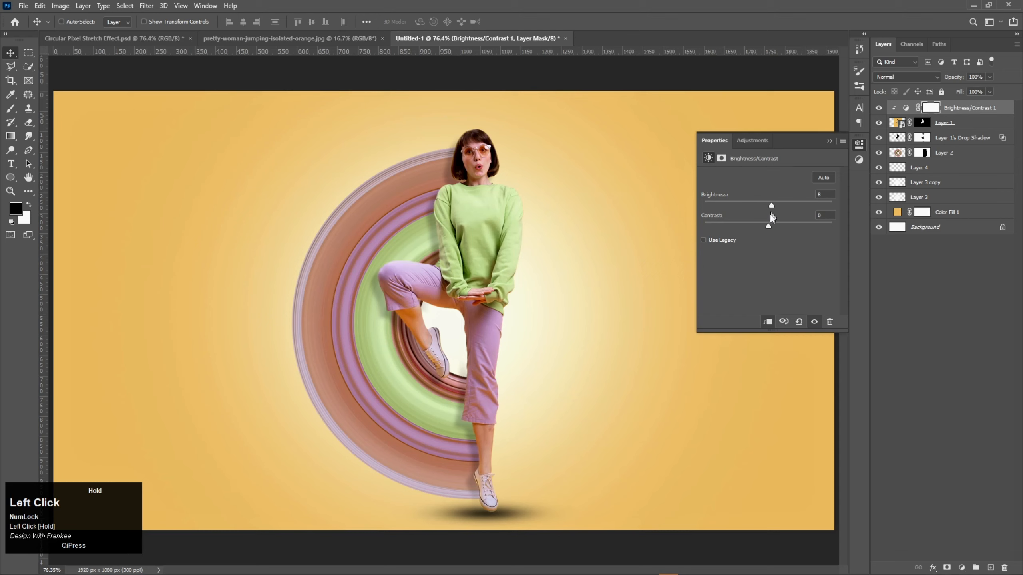
{"action": "left_click_drag", "start_coordinate": [767, 224], "coordinate": [771, 224]}
{"action": "left_click_drag", "start_coordinate": [770, 206], "coordinate": [777, 206]}
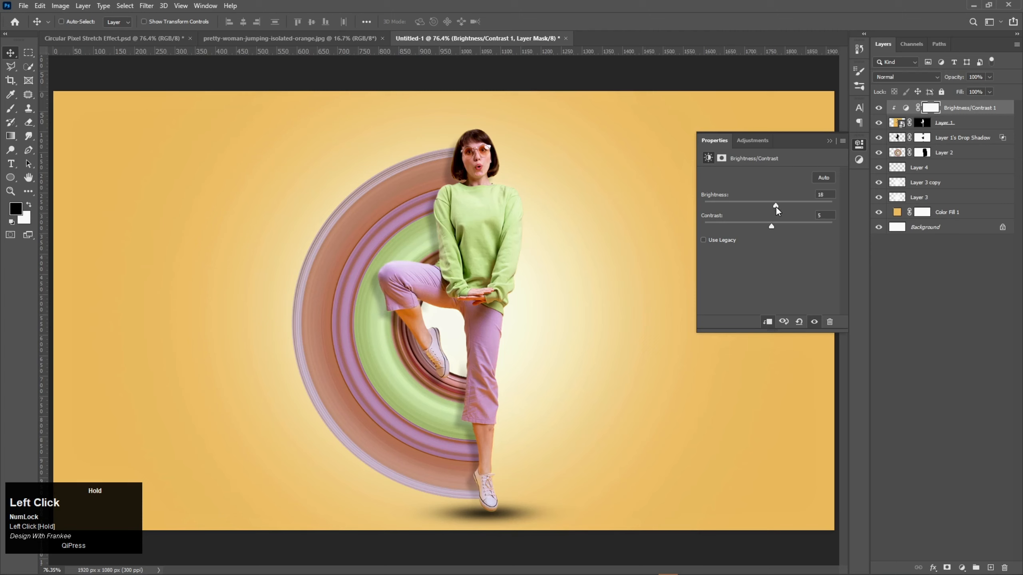
{"action": "left_click", "coordinate": [829, 142]}
- Open the choice of adjustment layers to add another one above Brightness/Contrast 1
{"action": "left_click", "coordinate": [963, 568]}
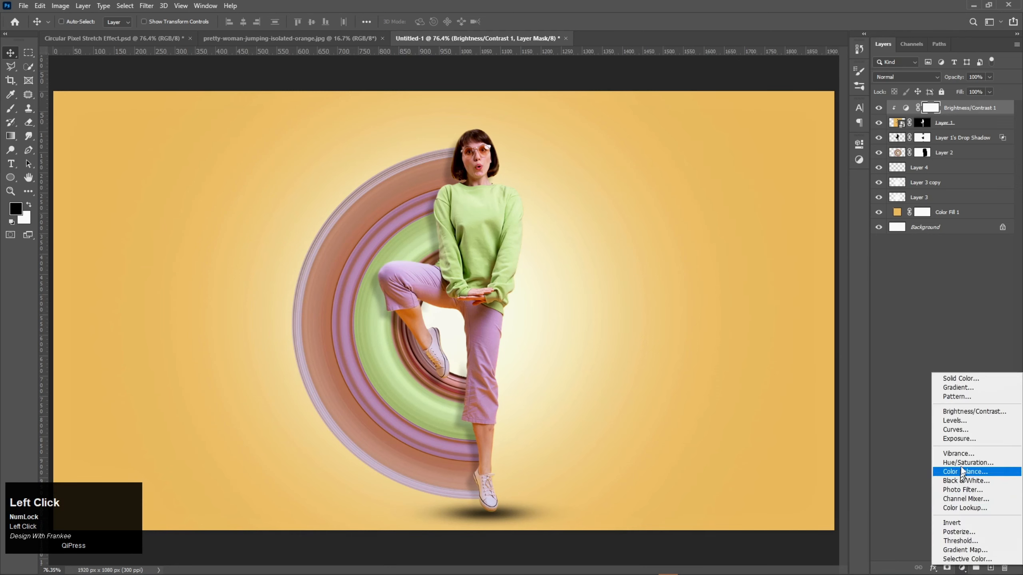